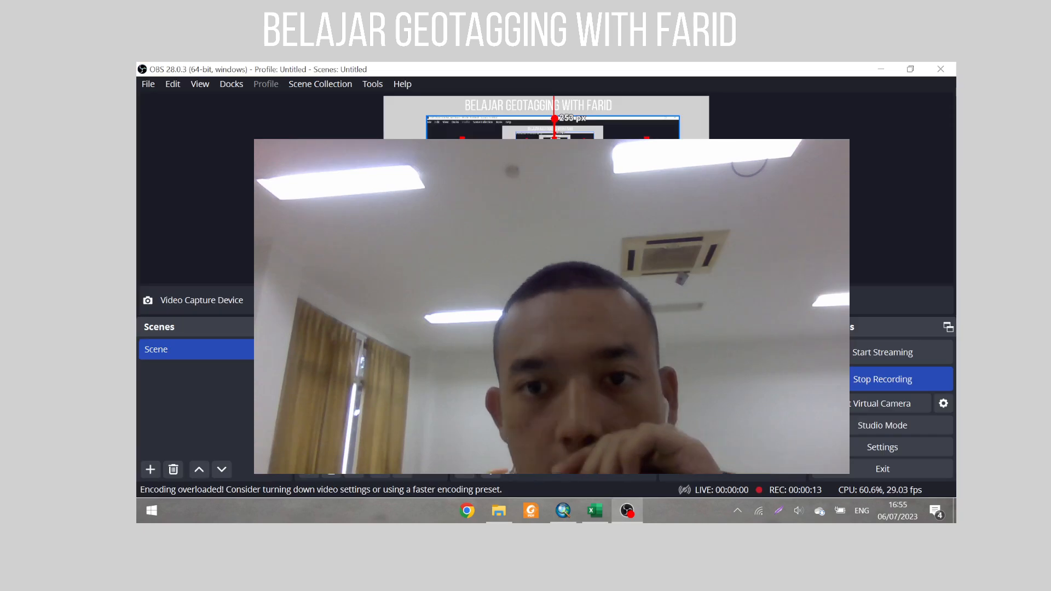
drag(550, 188, 636, 240)
click(882, 71)
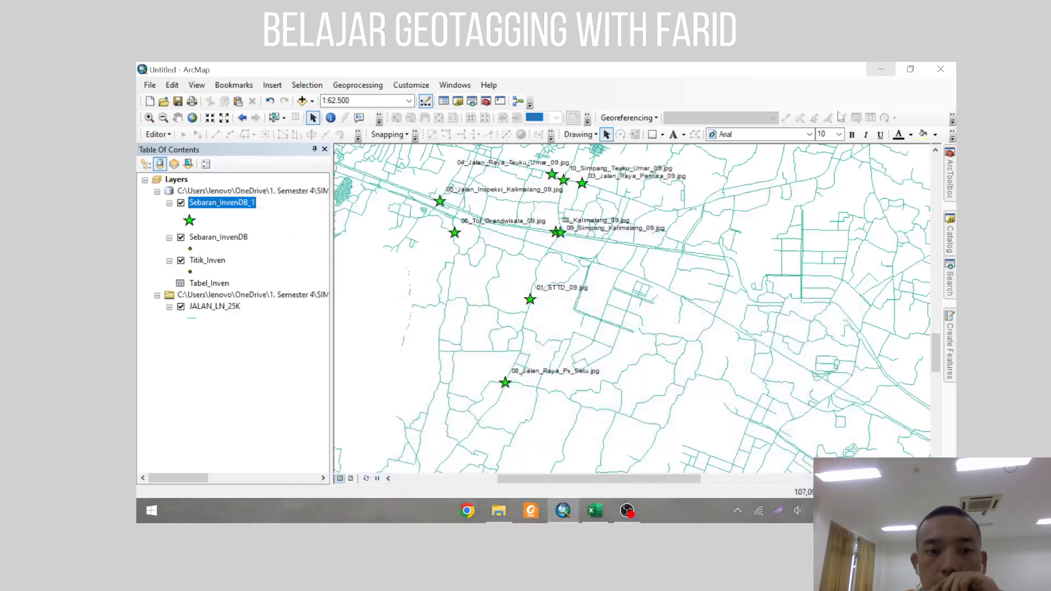
Step: Switch to File Explorer and open the foto folder inside the Geotagging folder's PERTEMUAN 13 practice material to view the survey photos
key(alt+Tab)
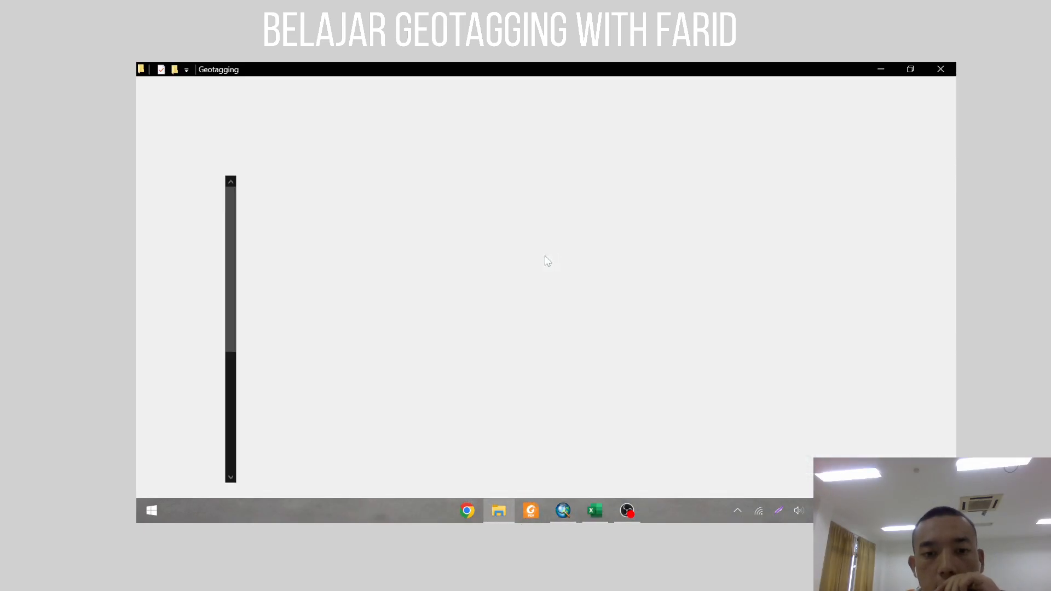
click(380, 163)
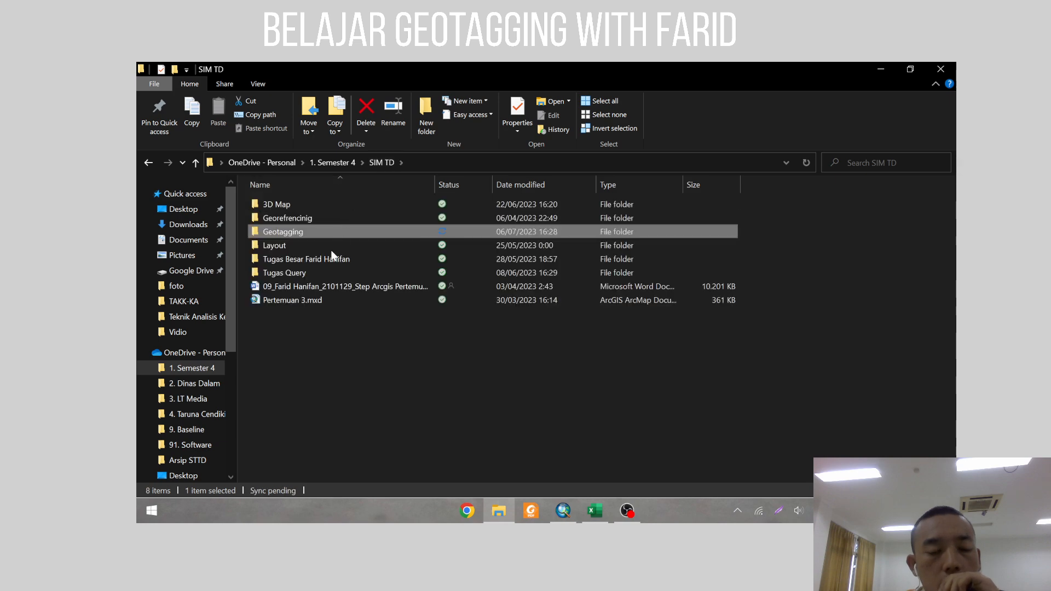
double_click(293, 228)
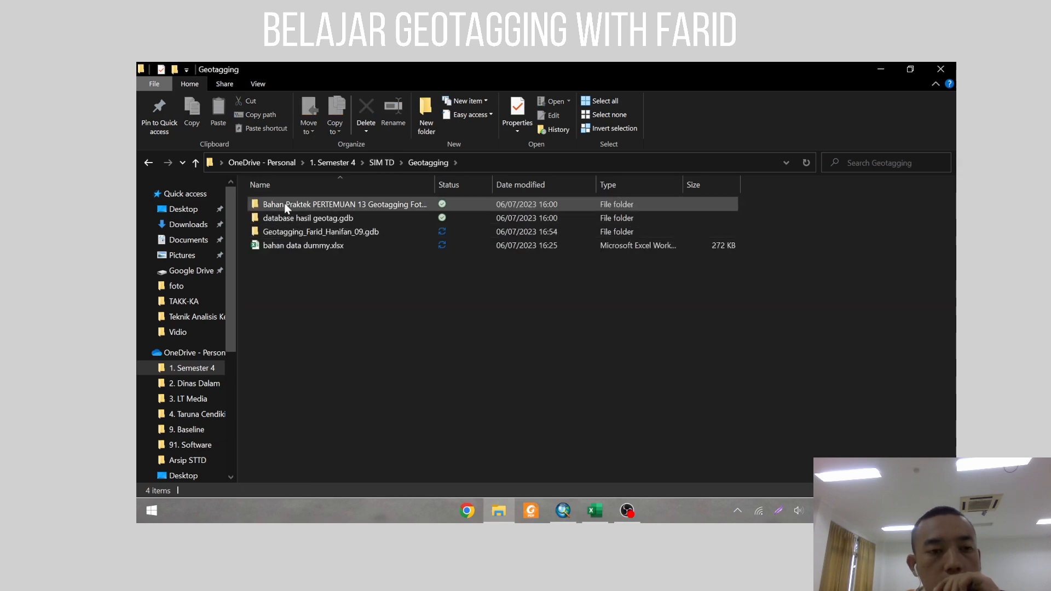
click(415, 206)
double_click(376, 200)
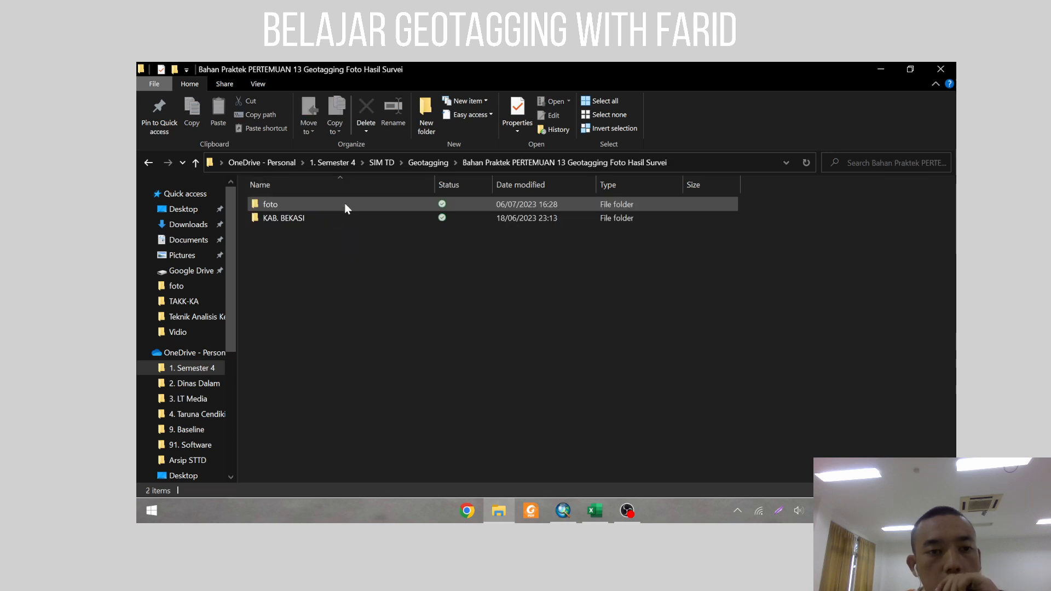
double_click(326, 205)
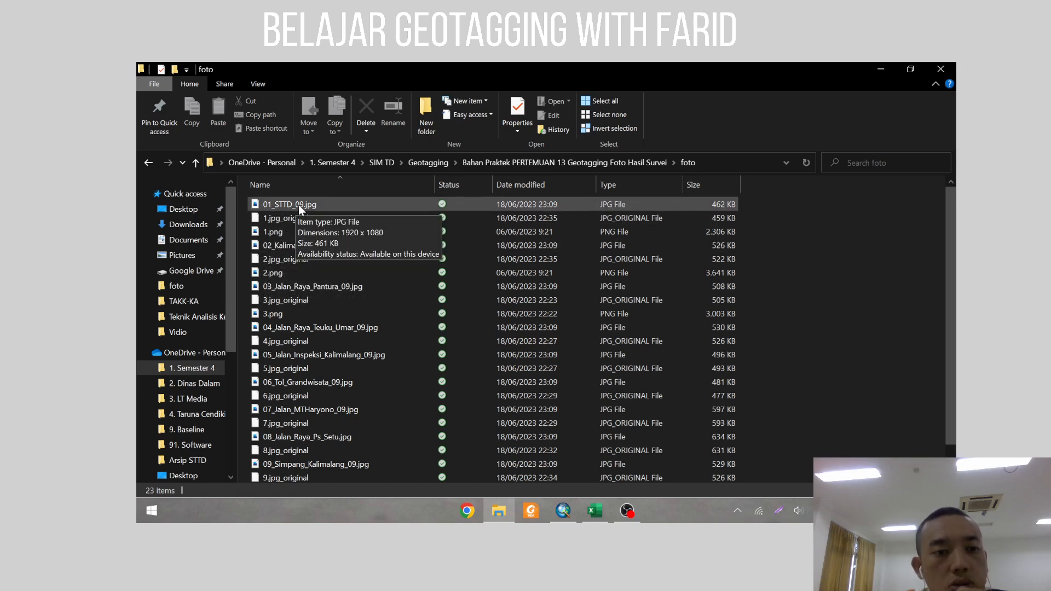
Step: Go back up from the foto folder to the Geotagging folder
click(553, 165)
click(628, 511)
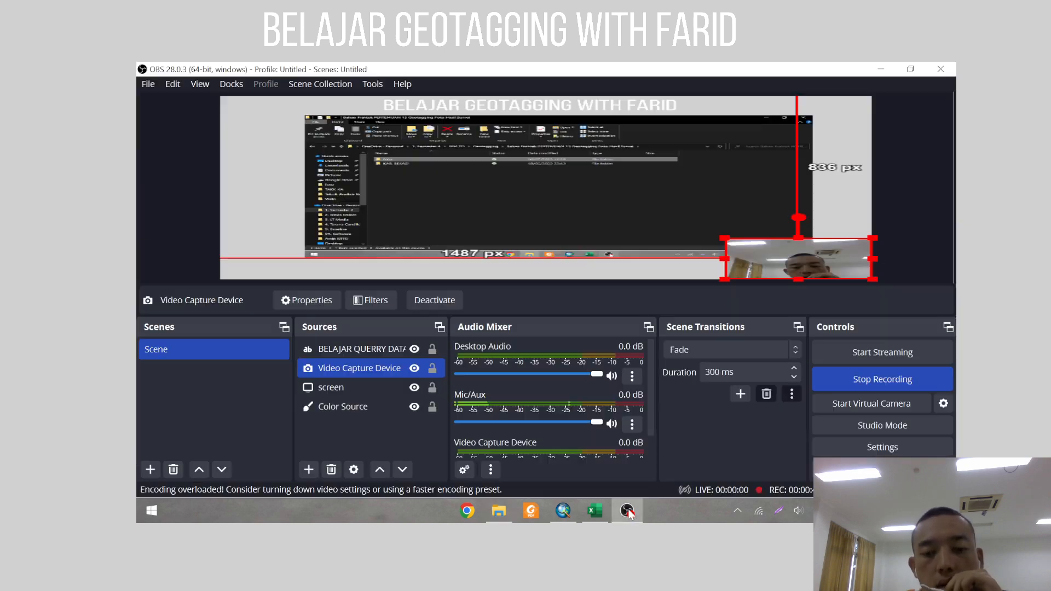
click(628, 511)
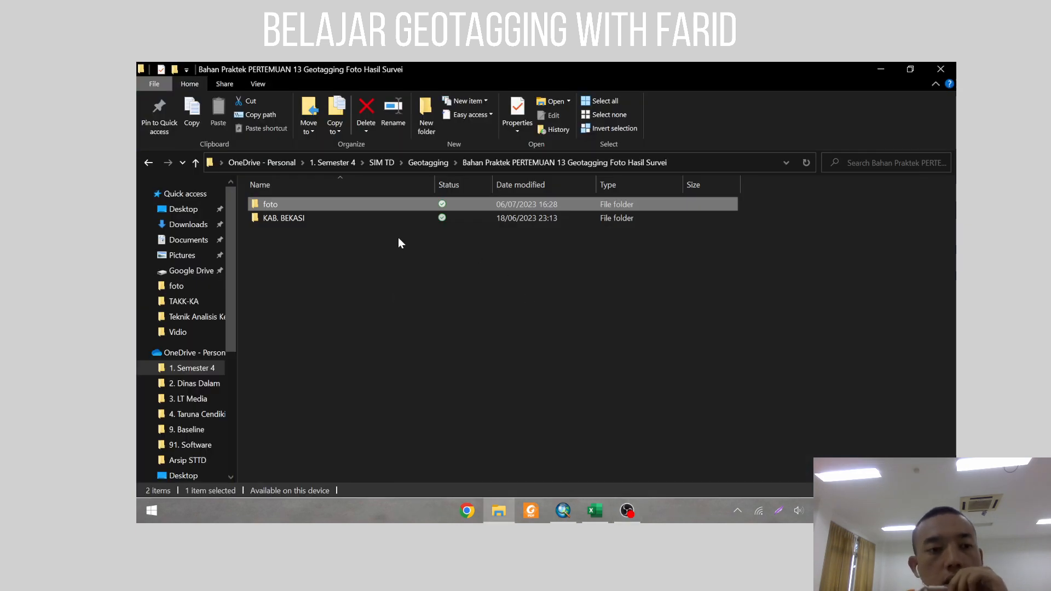
click(429, 164)
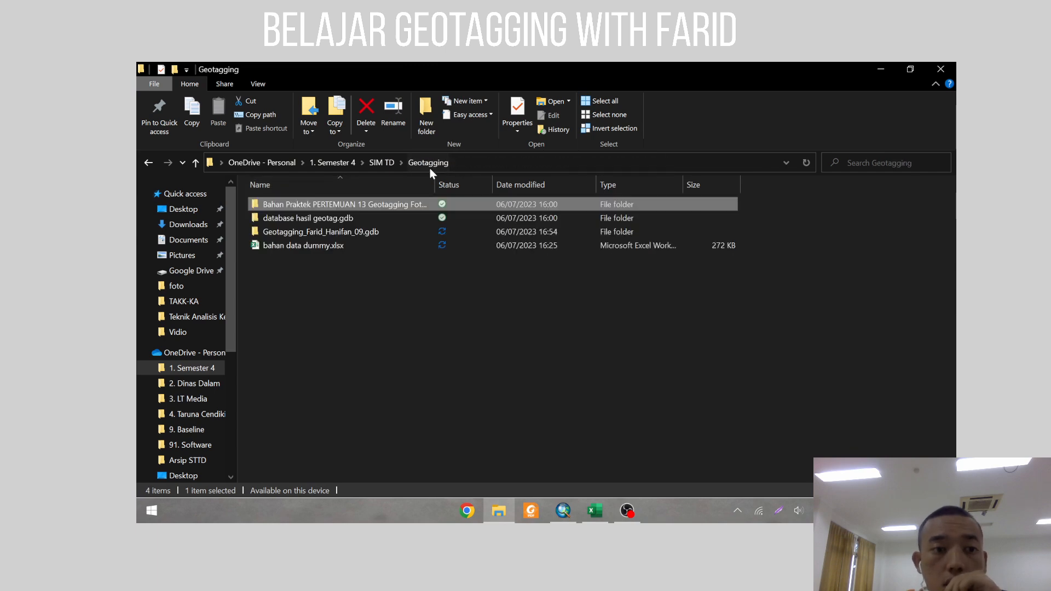
Step: Switch to ArcMap, view the HTML pop-up of the 06_Tol_Grandwisata_09.jpg point with its photo enlarged, and close both windows
click(563, 511)
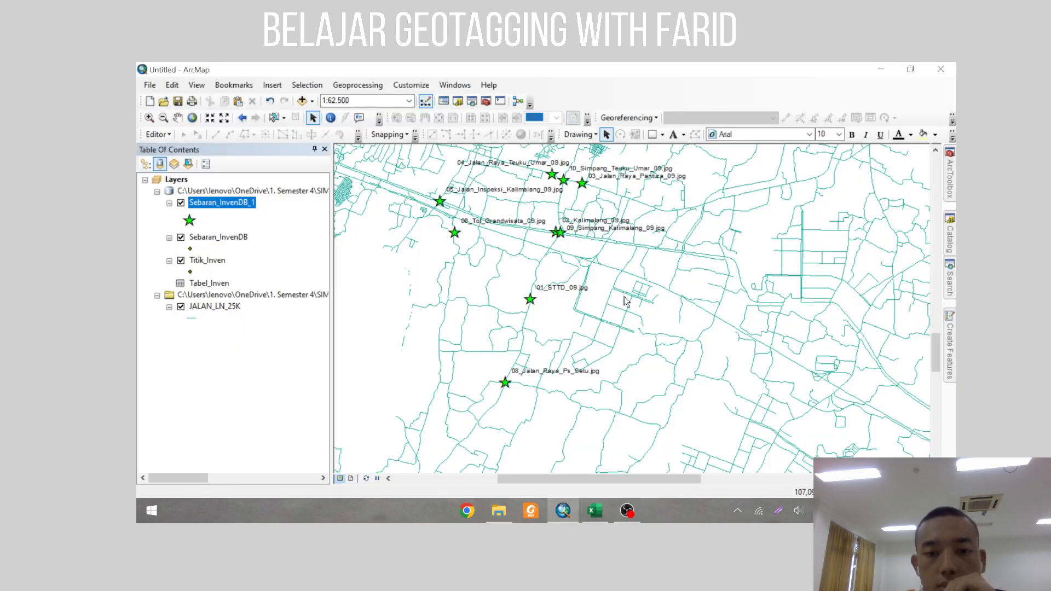
scroll(684, 308, up, 1)
scroll(695, 279, down, 2)
drag(682, 260, 745, 303)
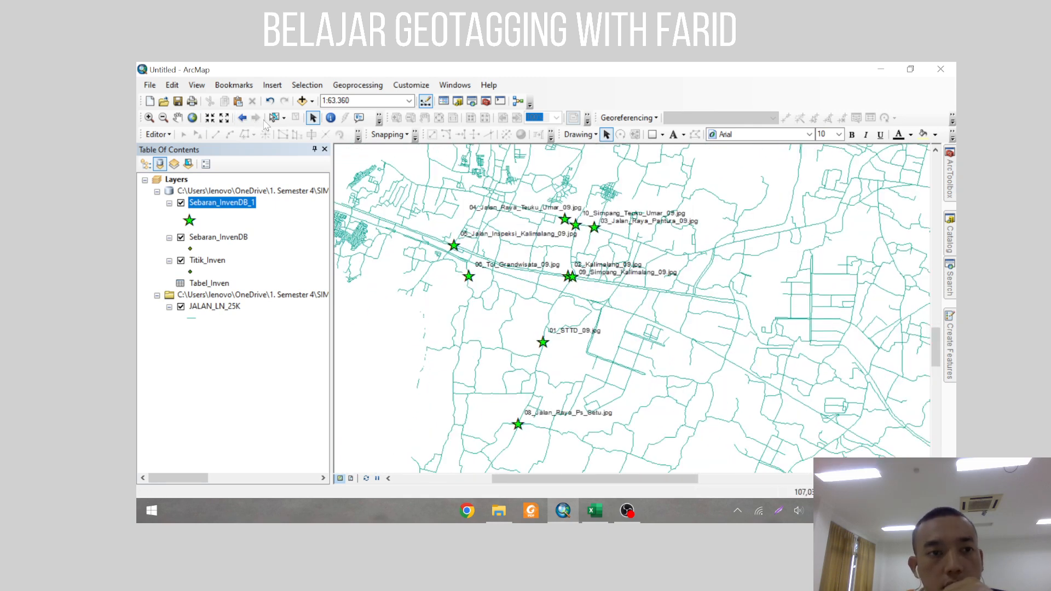
click(359, 117)
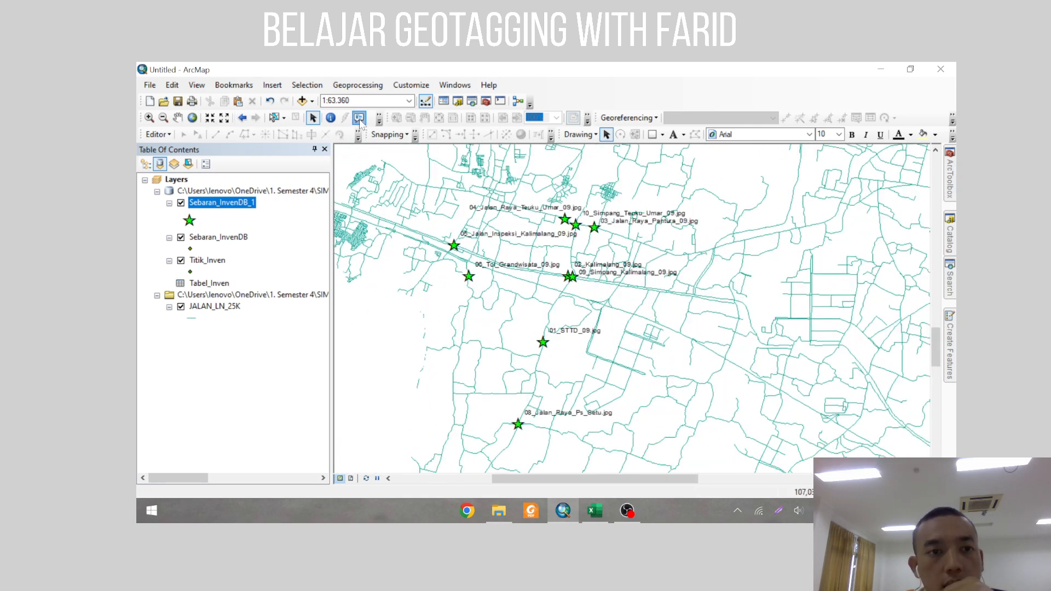
click(469, 277)
scroll(504, 283, down, 1)
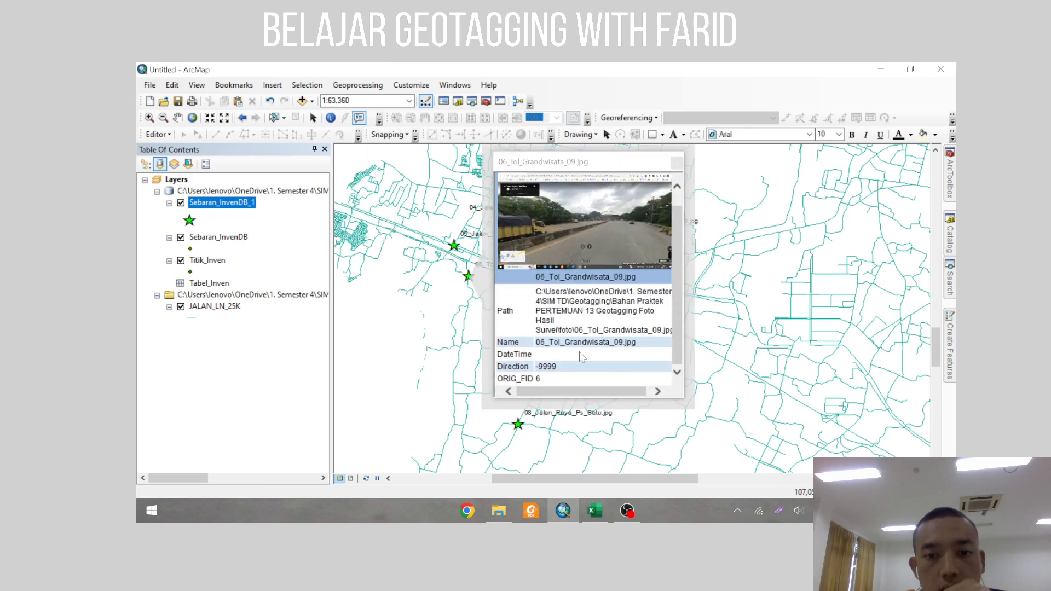
scroll(548, 263, up, 1)
click(558, 247)
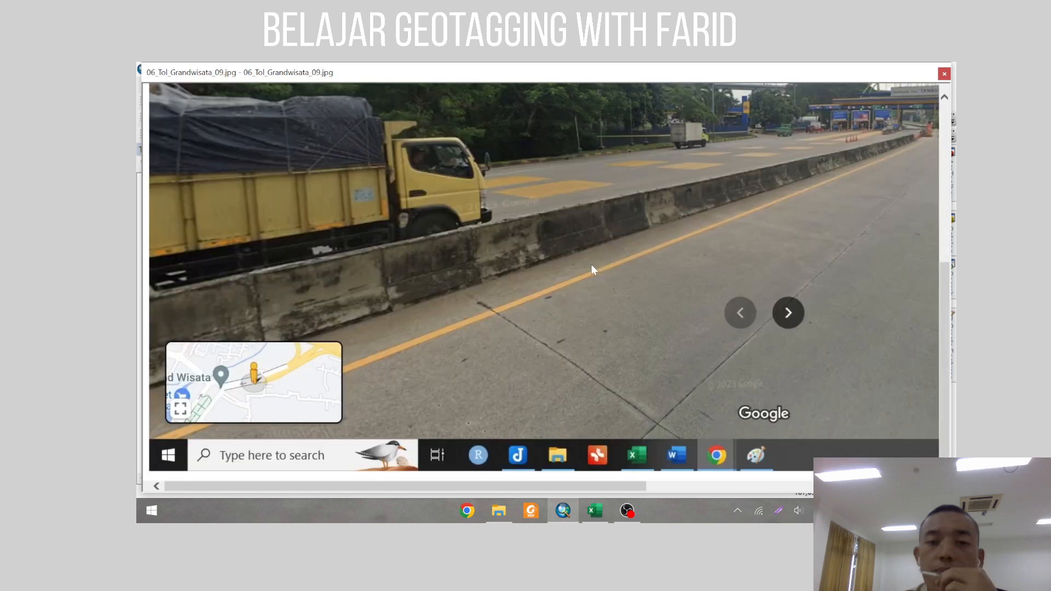
click(943, 77)
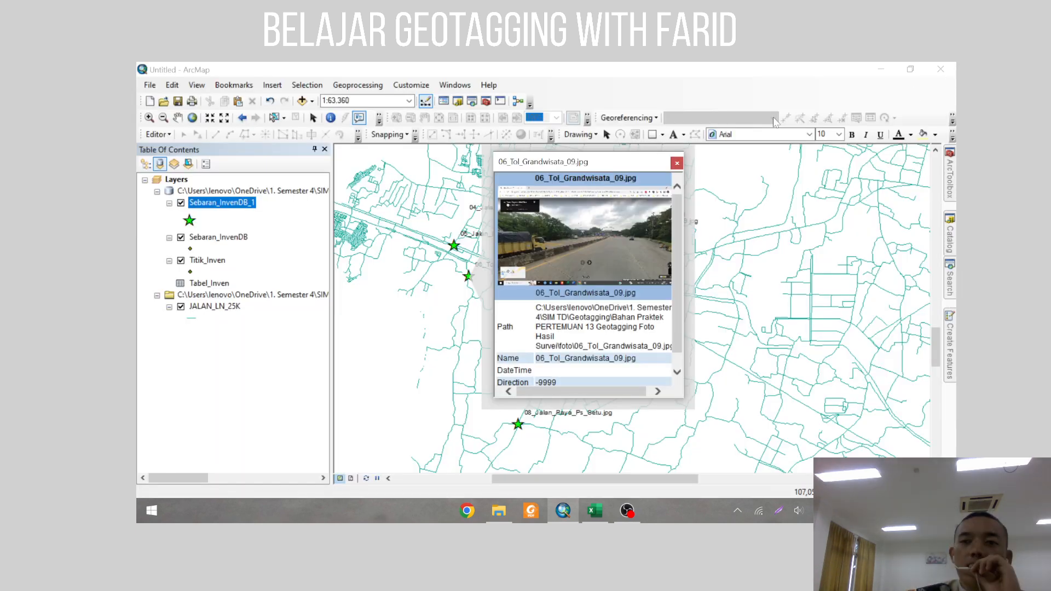
click(677, 163)
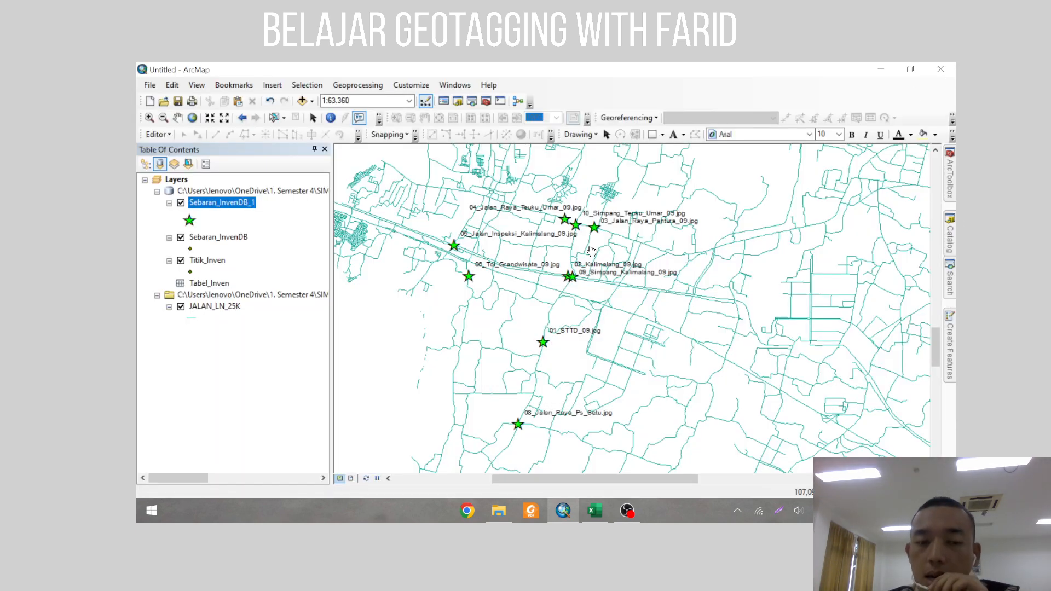
Step: Hide the Sebaran_InvenDB_1, Sebaran_InvenDB and Titik_Inven layers and open the Catalog
click(180, 203)
click(181, 238)
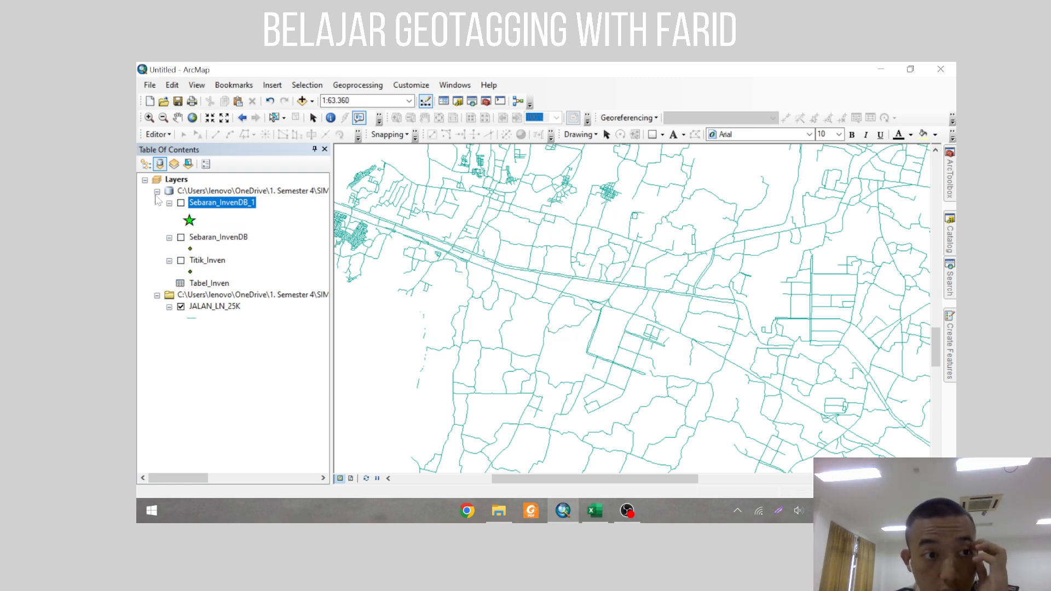
click(950, 180)
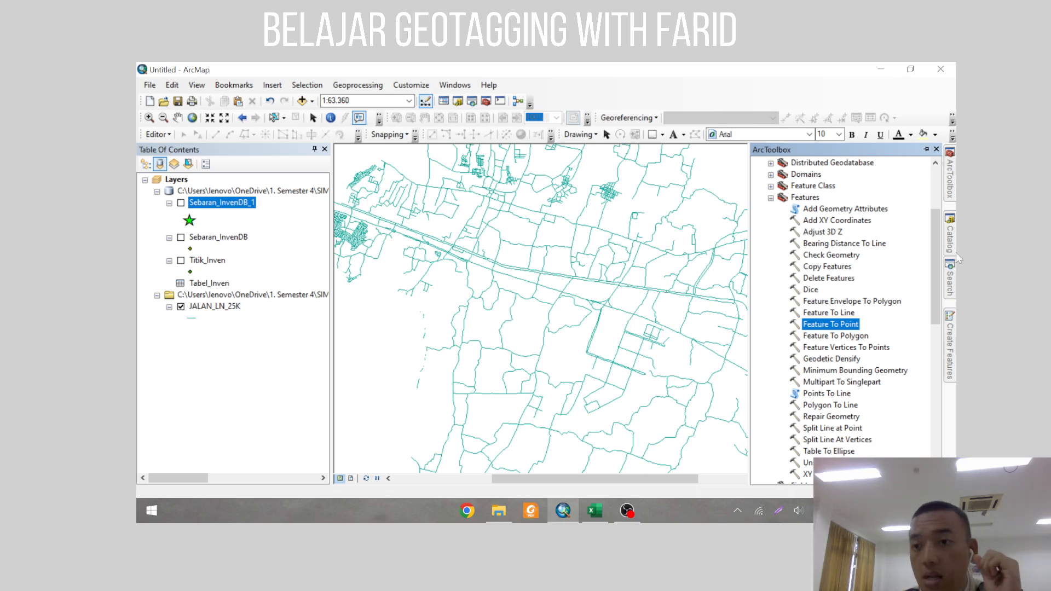
click(952, 231)
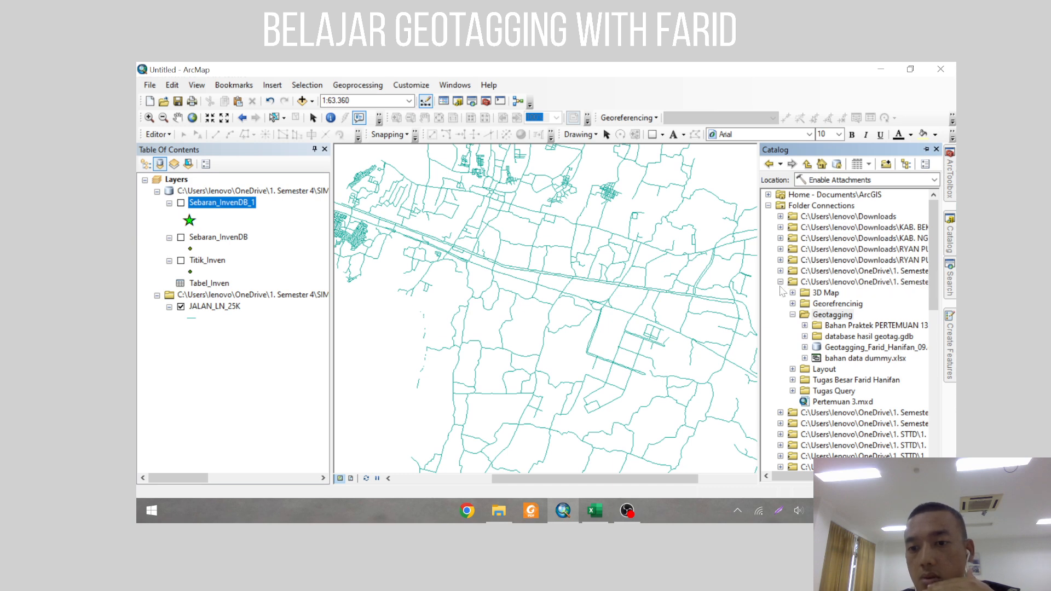
right_click(825, 316)
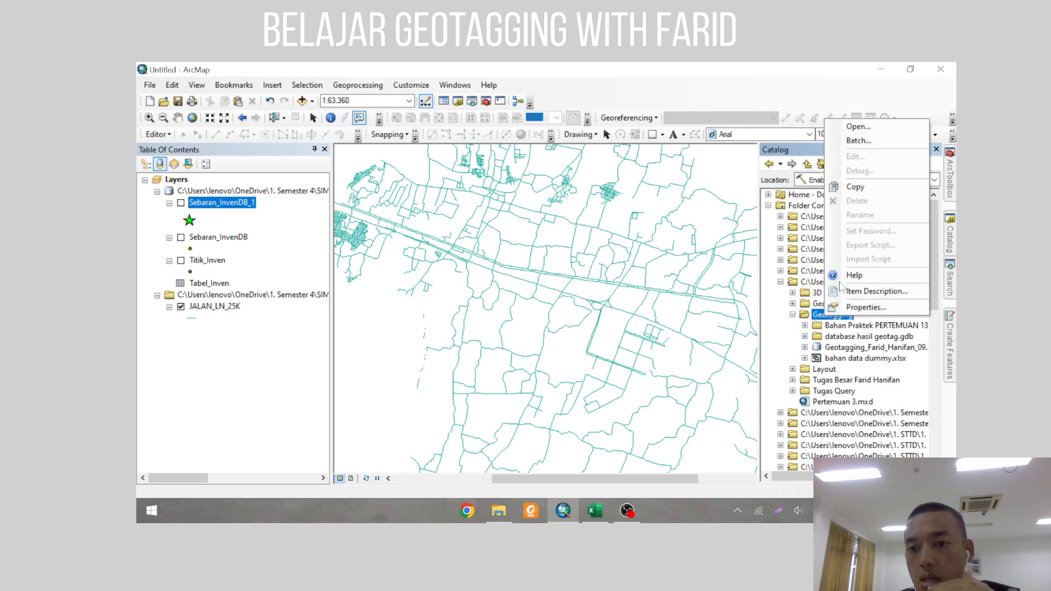
click(855, 187)
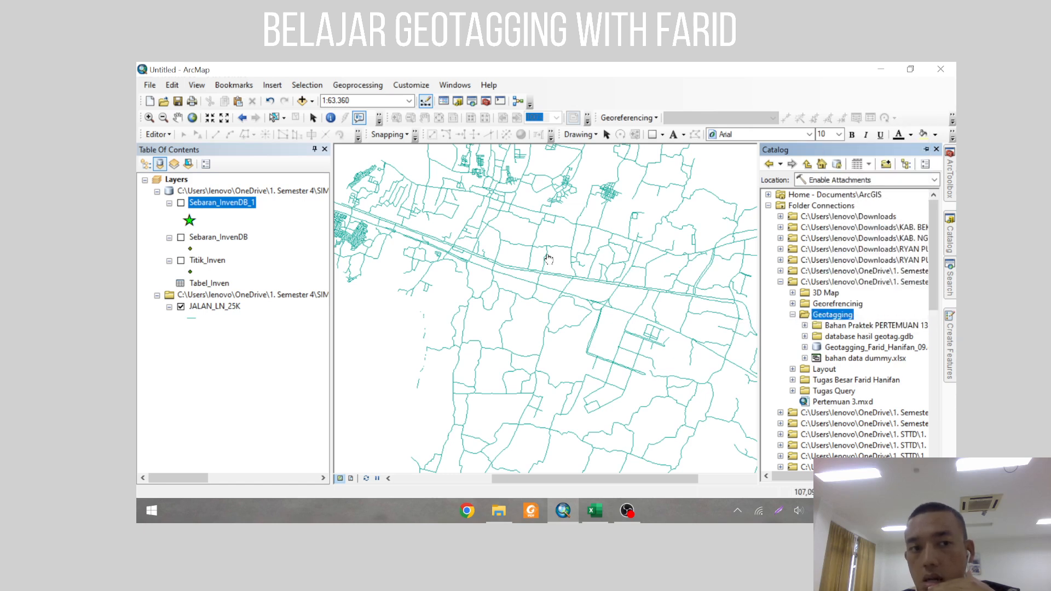
click(154, 134)
click(909, 320)
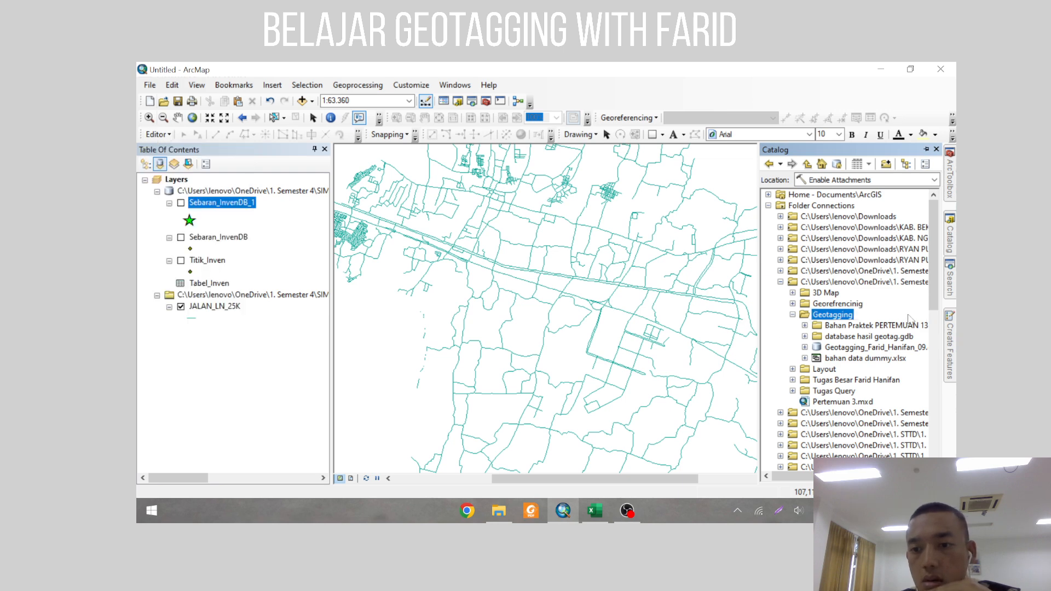
right_click(828, 316)
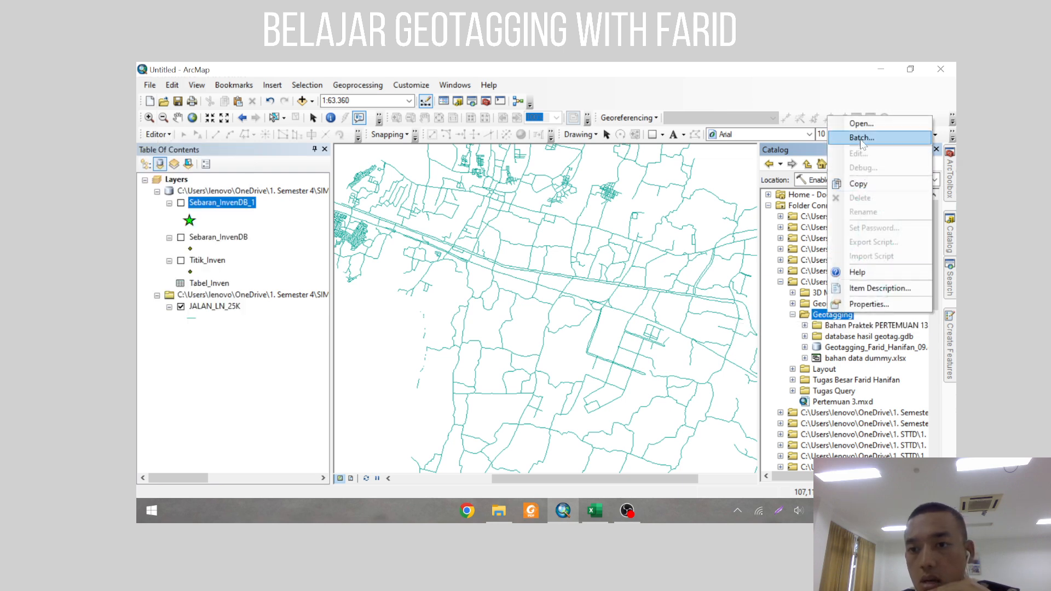
click(833, 325)
click(838, 326)
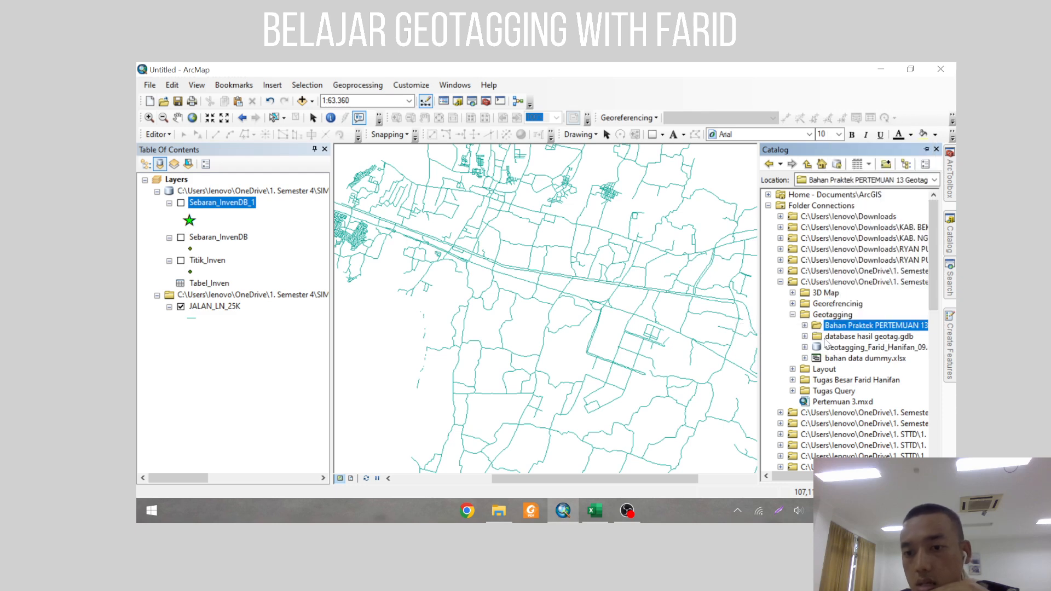
Step: Try to create a file geodatabase in the database hasil geotag.gdb folder, named Geotagging_ plus the author's name and _09
click(826, 337)
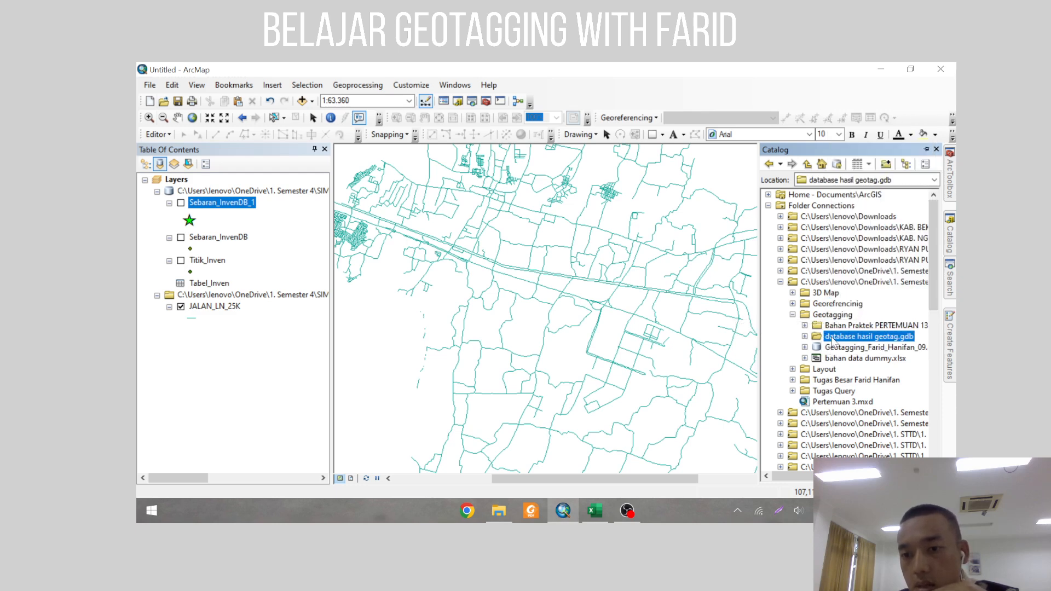
right_click(832, 340)
mouse_move(872, 413)
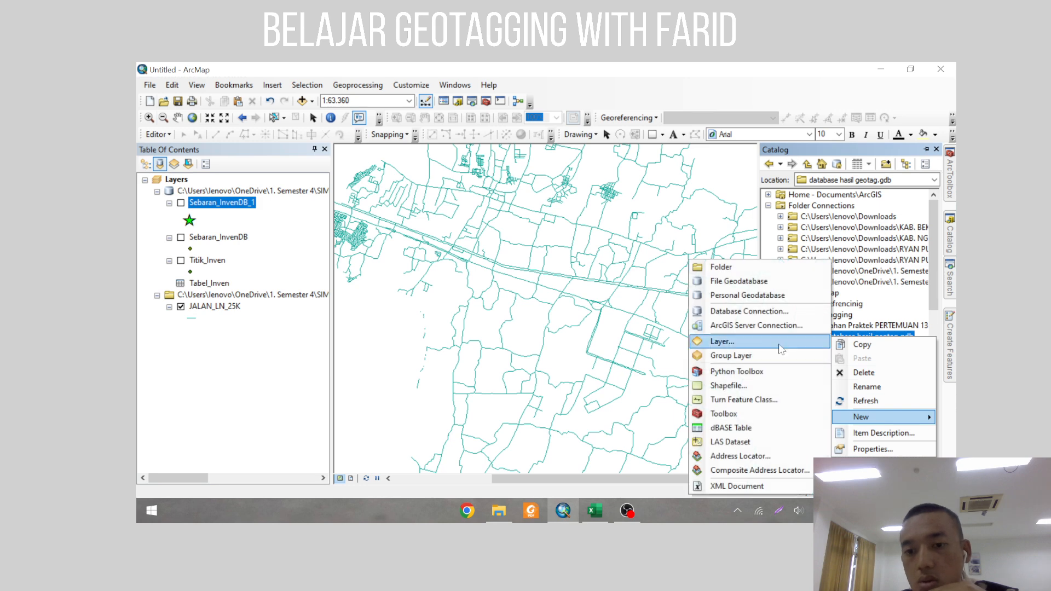
click(738, 282)
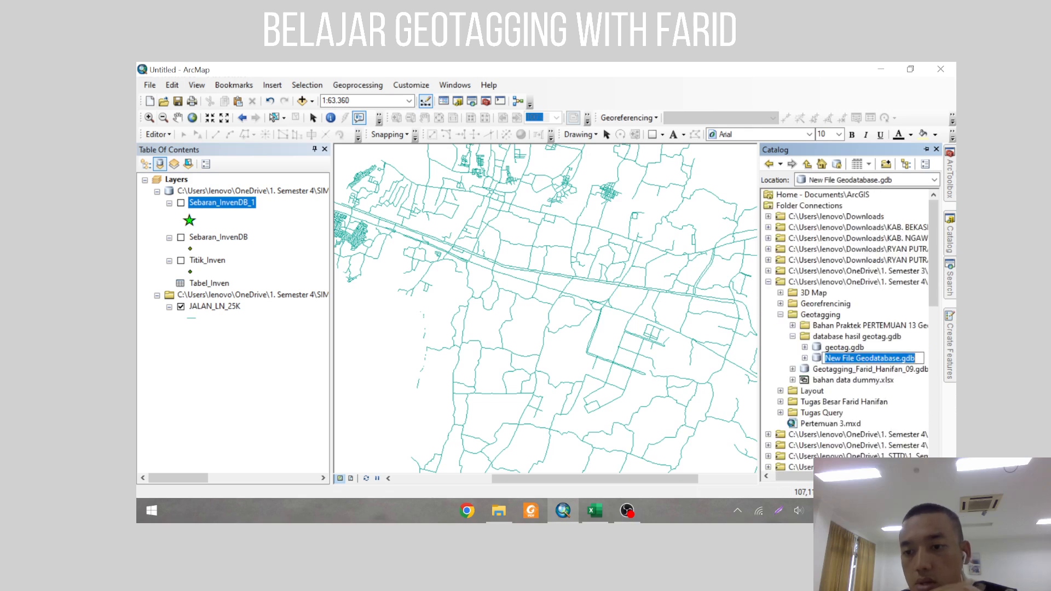
text(g)
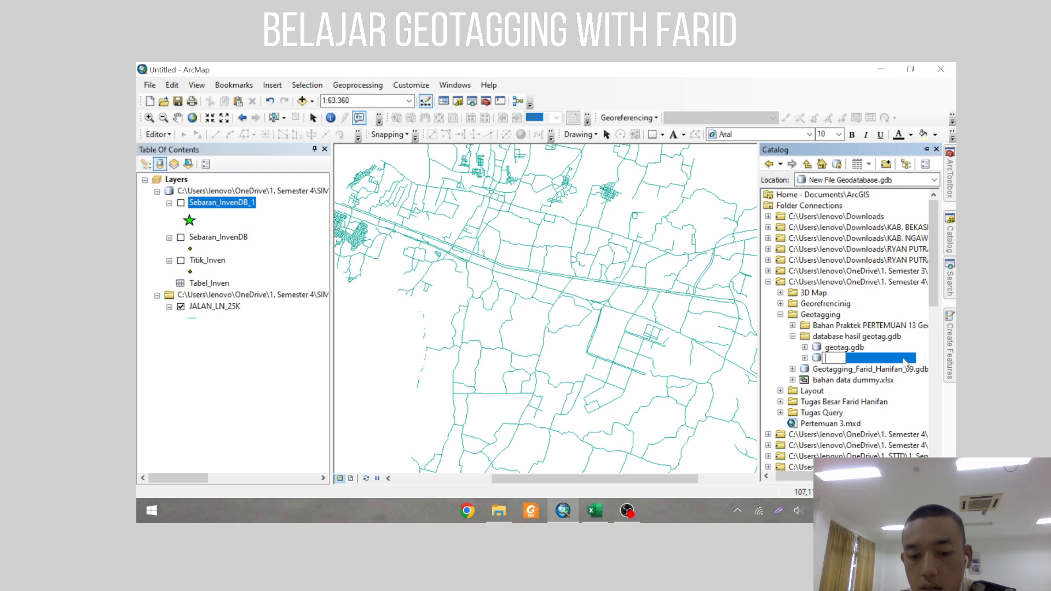
key(Caps_Lock)
text(eotagging_Farid Hanifa)
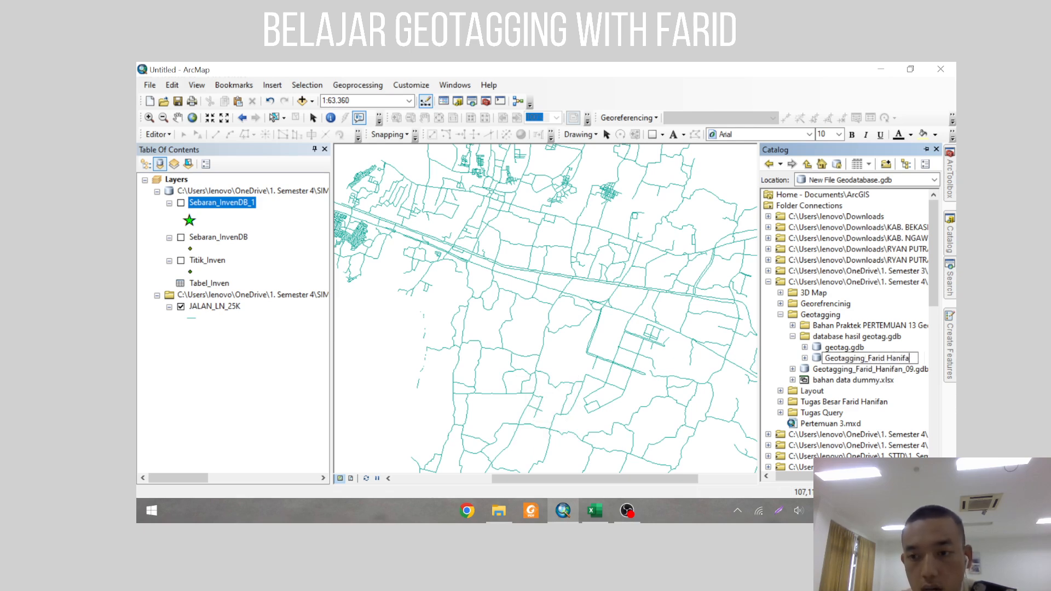
text(n_09)
key(Return)
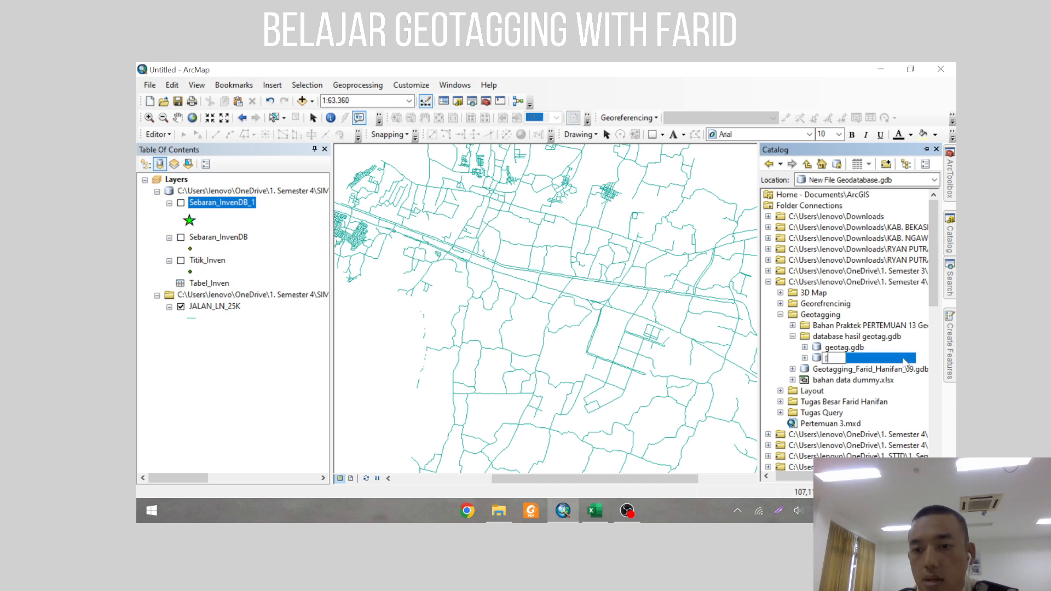
Step: Delete the wrongly named new geodatabase from the database hasil geotag.gdb folder
right_click(831, 359)
click(864, 355)
right_click(825, 360)
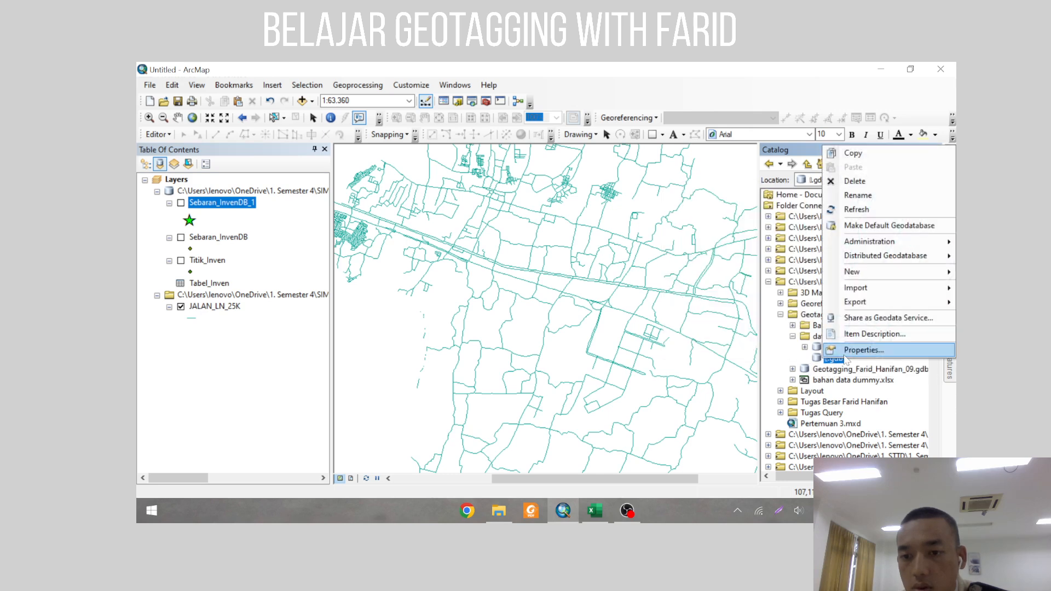
click(843, 184)
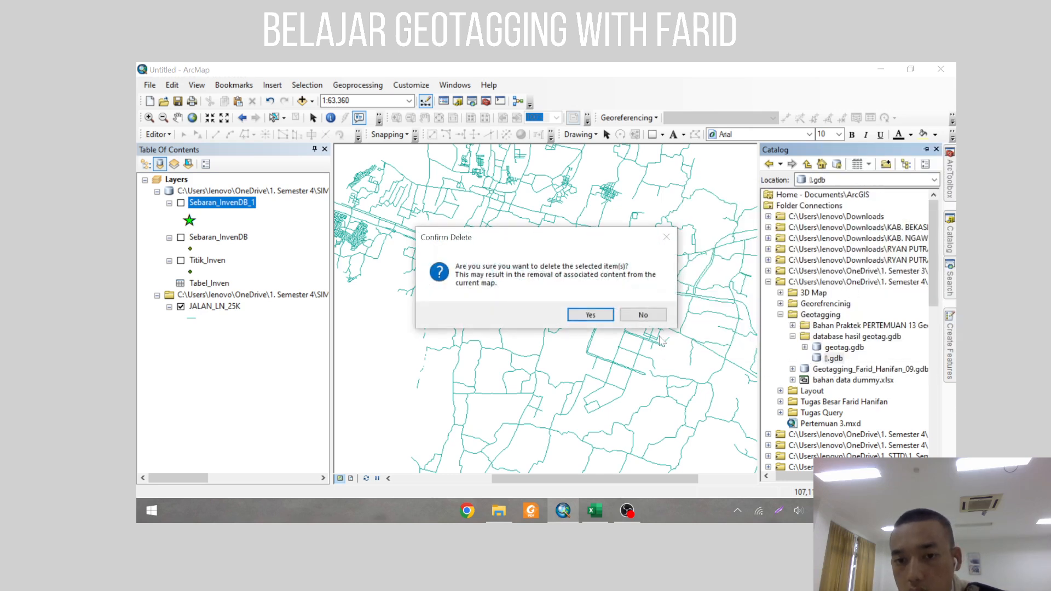
click(591, 314)
Step: Expand the existing geodatabase bearing the author's name in the Geotagging folder to view its contents, and collapse it
click(835, 359)
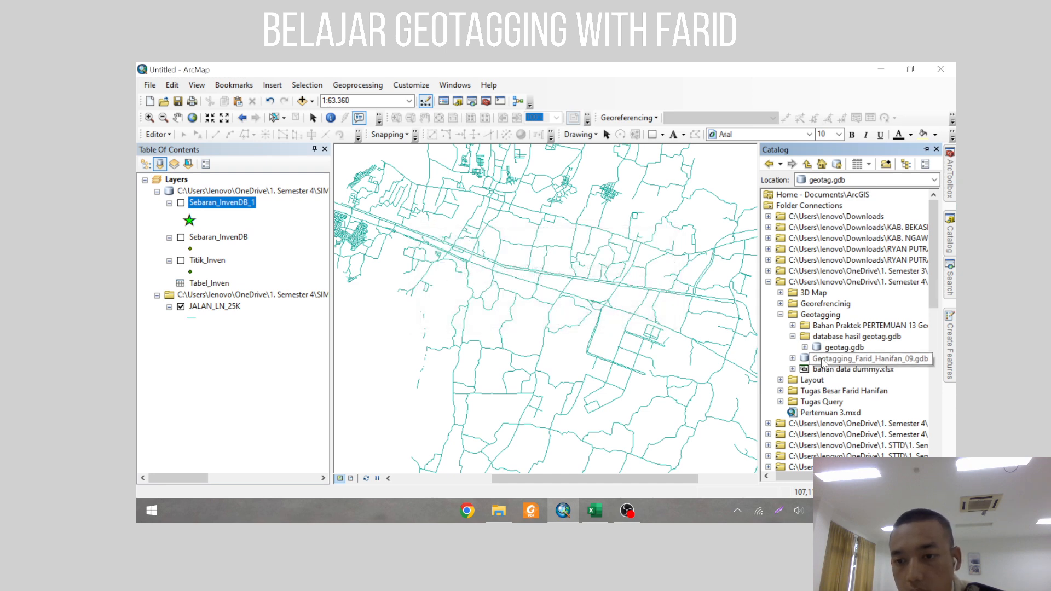
double_click(835, 359)
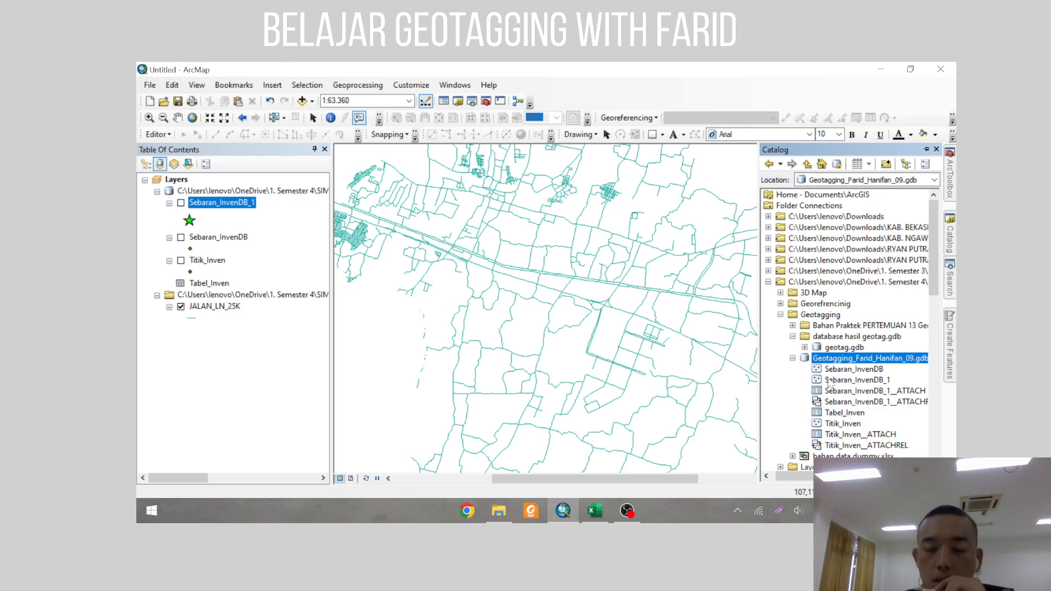
click(793, 358)
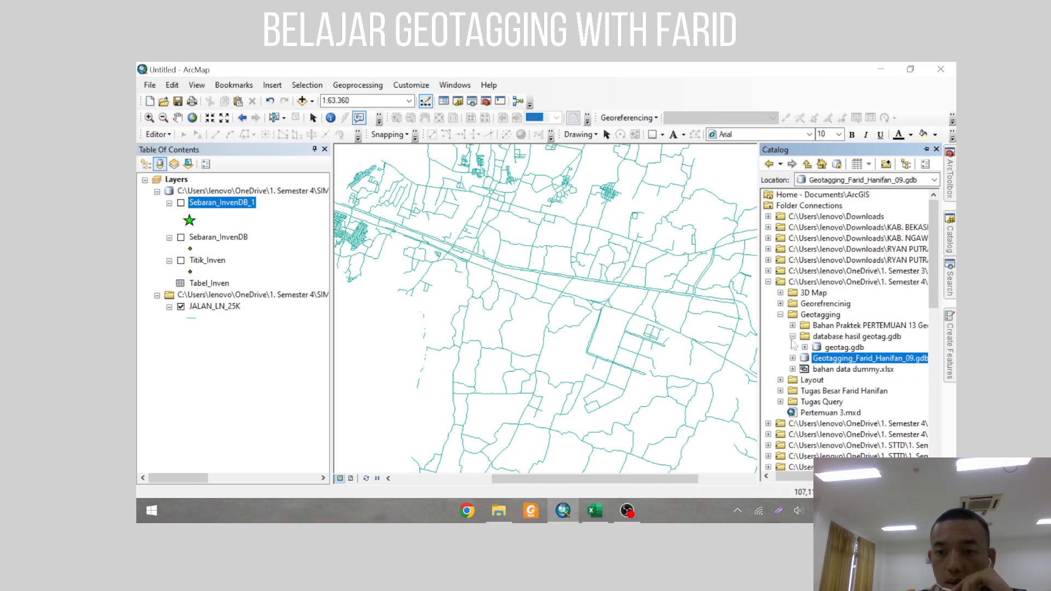
Step: Collapse the database hasil geotag.gdb folder, then search for geotagging and open the GeoTagged Photos To Points tool
click(793, 337)
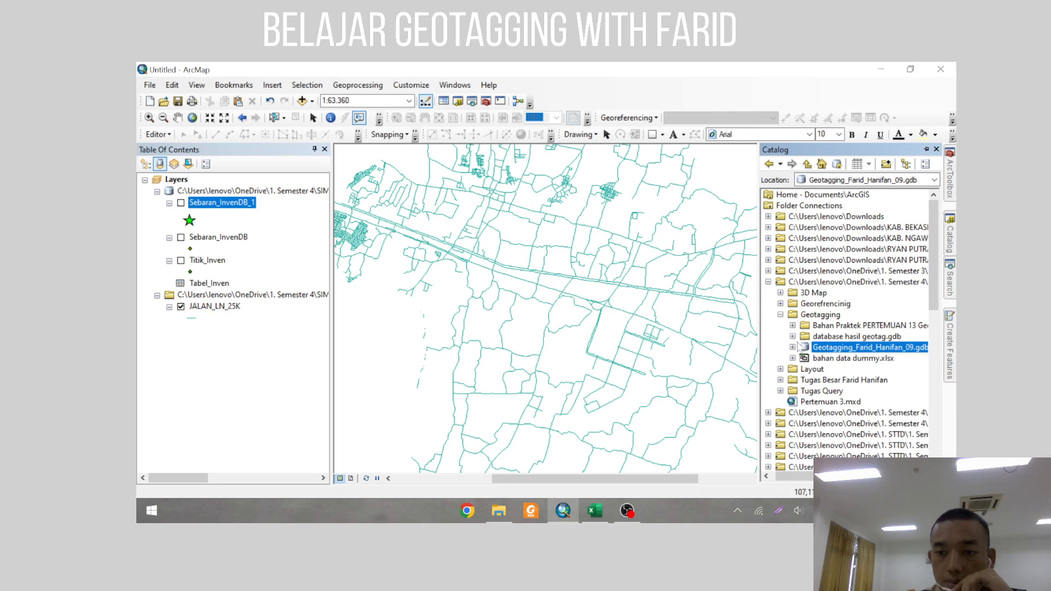
click(856, 351)
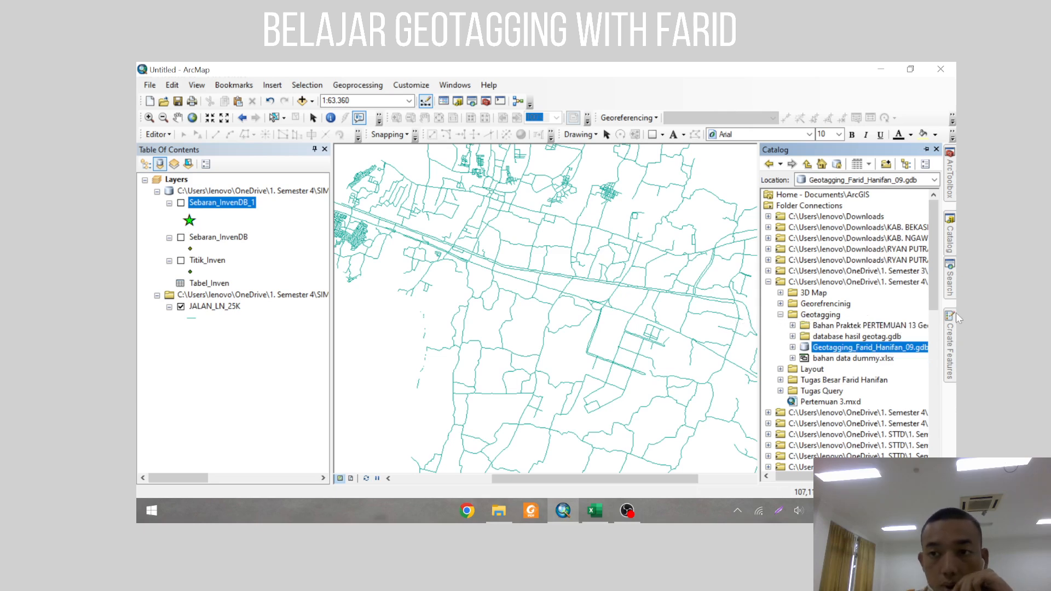
click(951, 270)
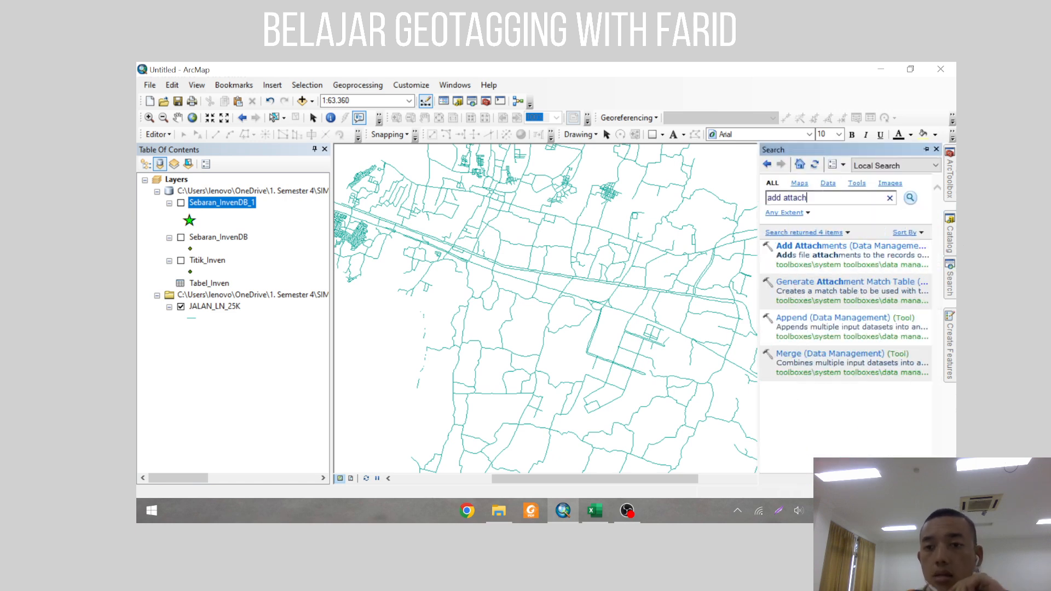
key(ctrl+a)
text(geo)
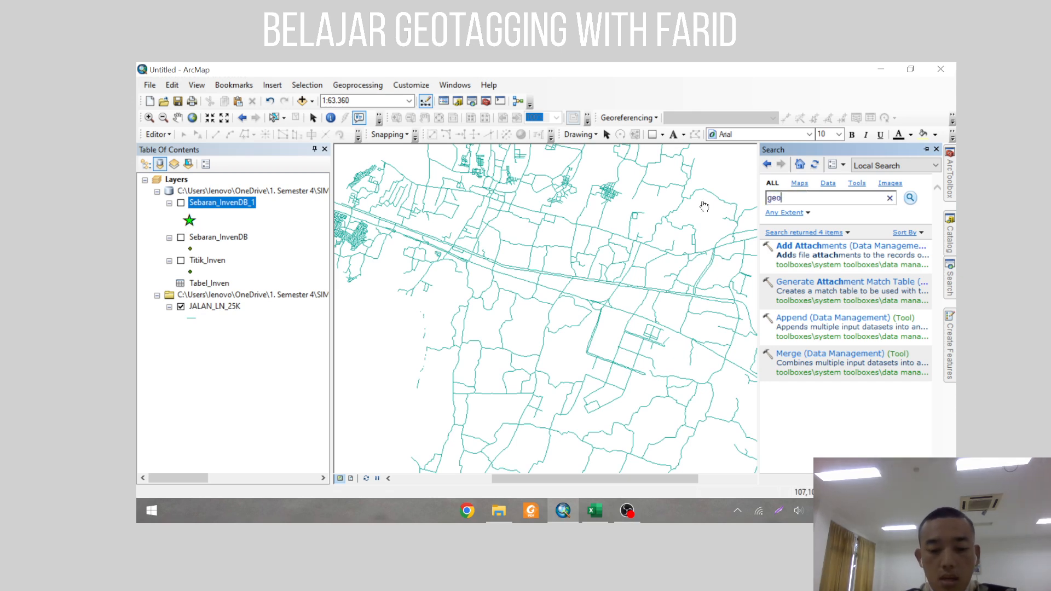
text(tagging)
key(Return)
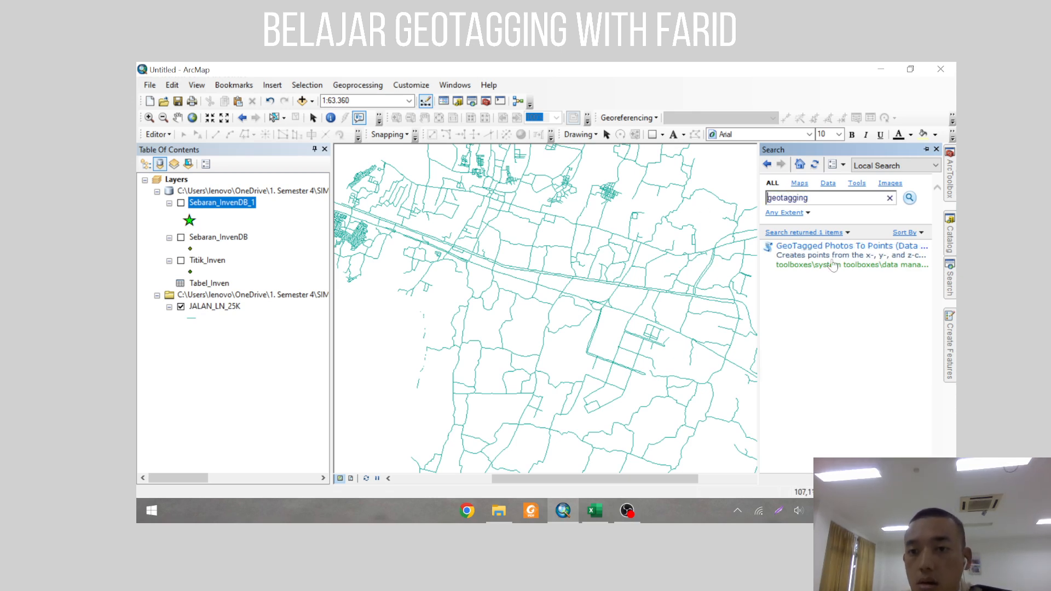
click(833, 247)
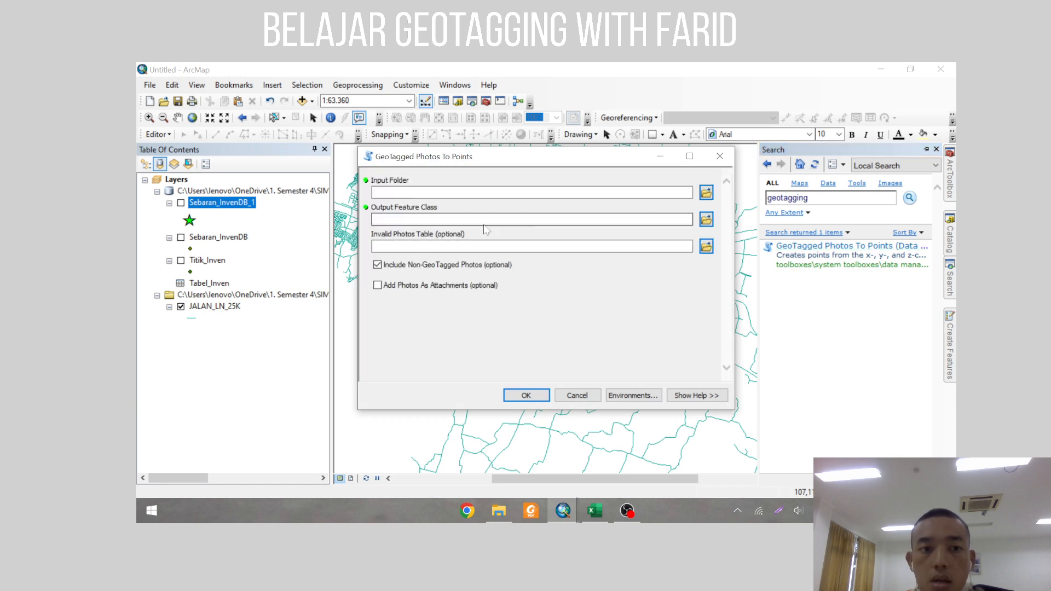
Step: Set the input folder of GeoTagged Photos To Points to foto in the Bahan Praktek PERTEMUAN 13 folder
click(706, 194)
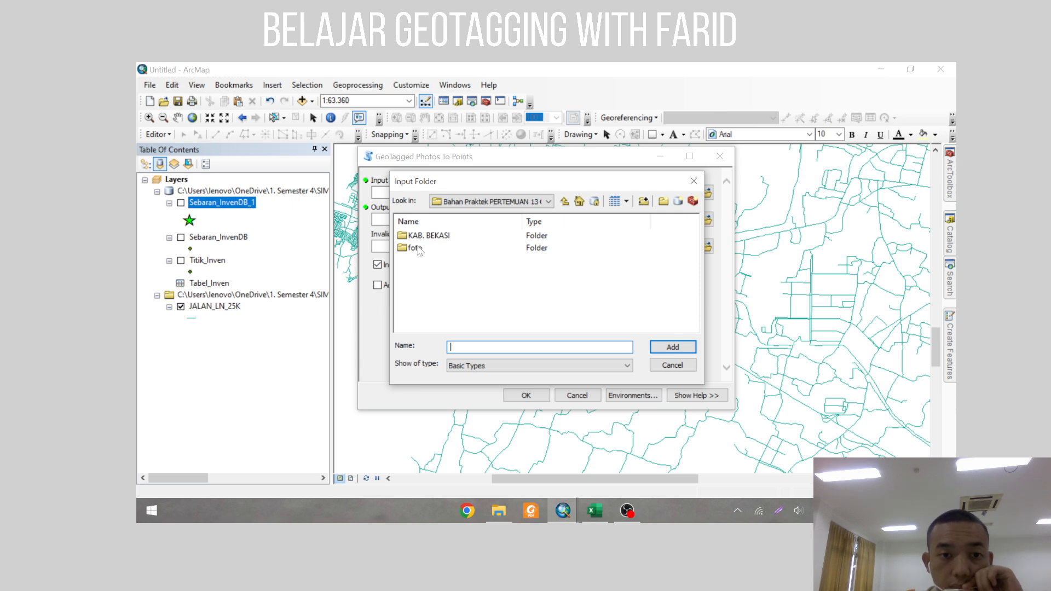
click(415, 249)
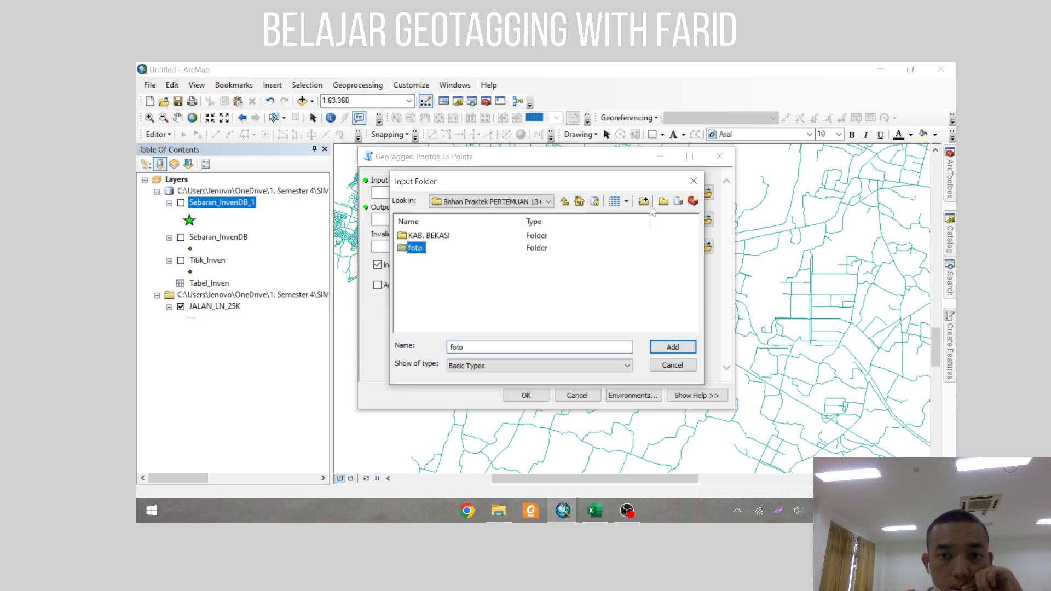
click(671, 348)
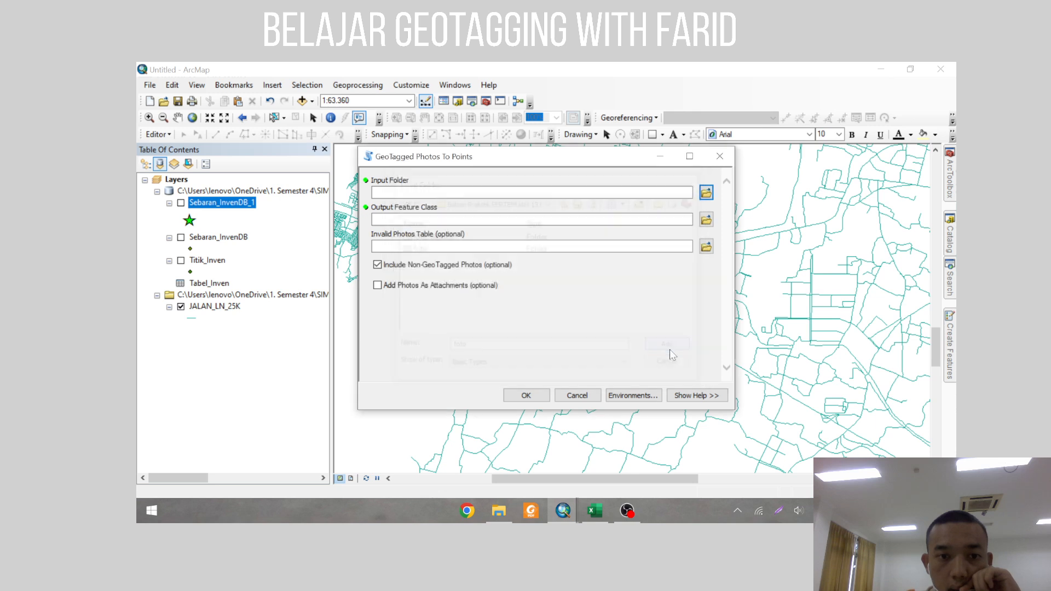
Step: Try to name the output feature class Sebaran_InvenDB in the author's geodatabase in the Geotagging folder, and close the tool without running it
click(707, 219)
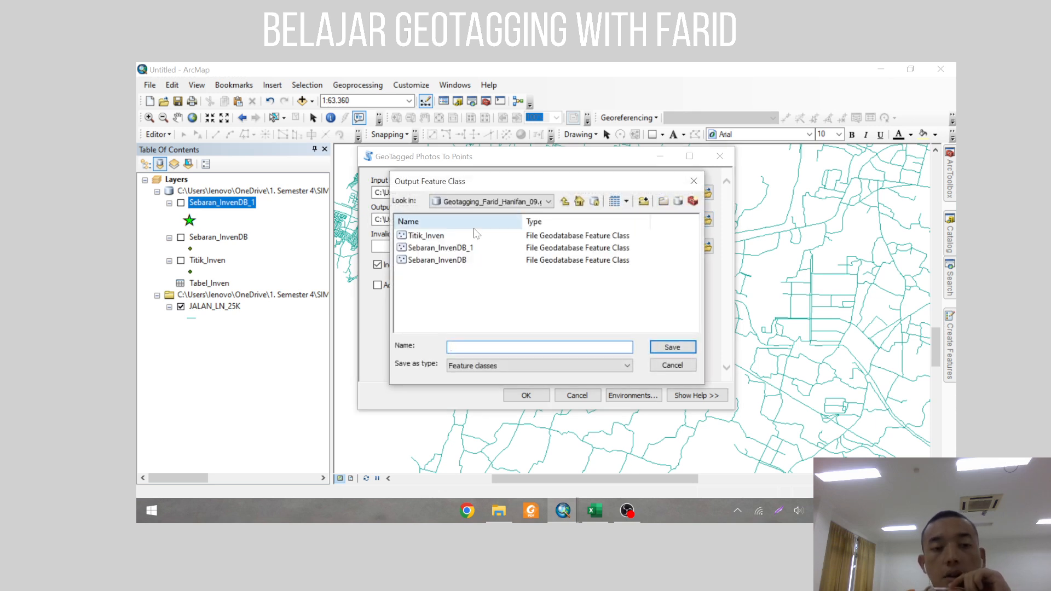
click(498, 204)
click(513, 210)
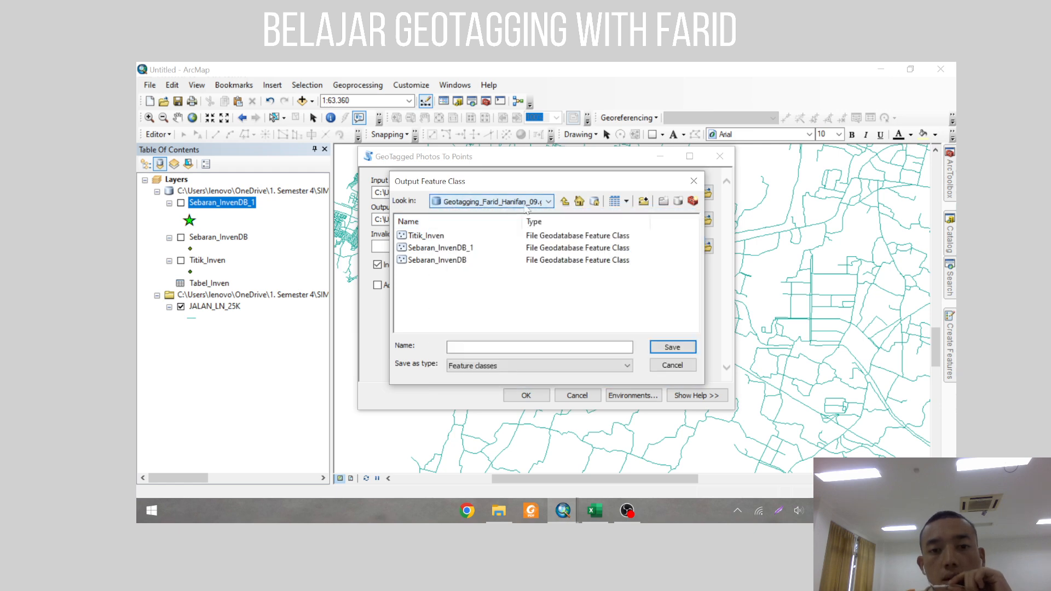
click(564, 202)
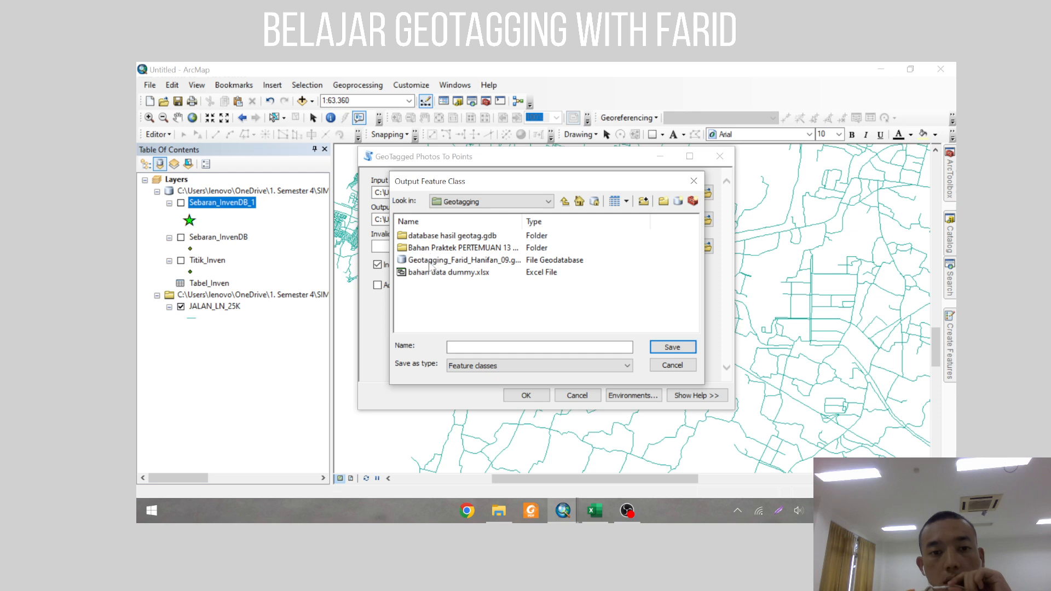
double_click(473, 261)
click(475, 348)
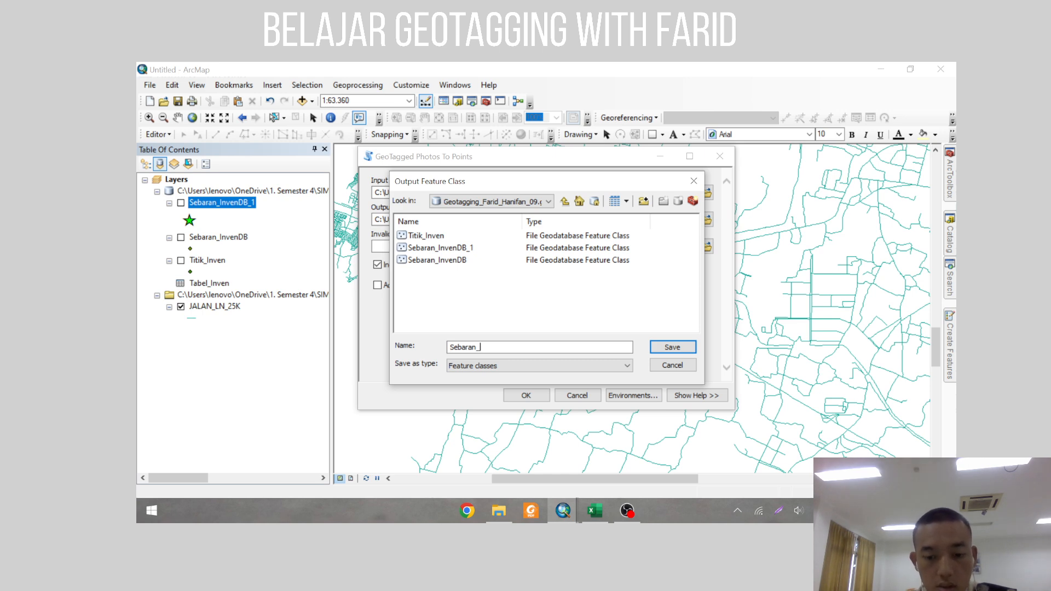
text(Sebaran_InvenDb)
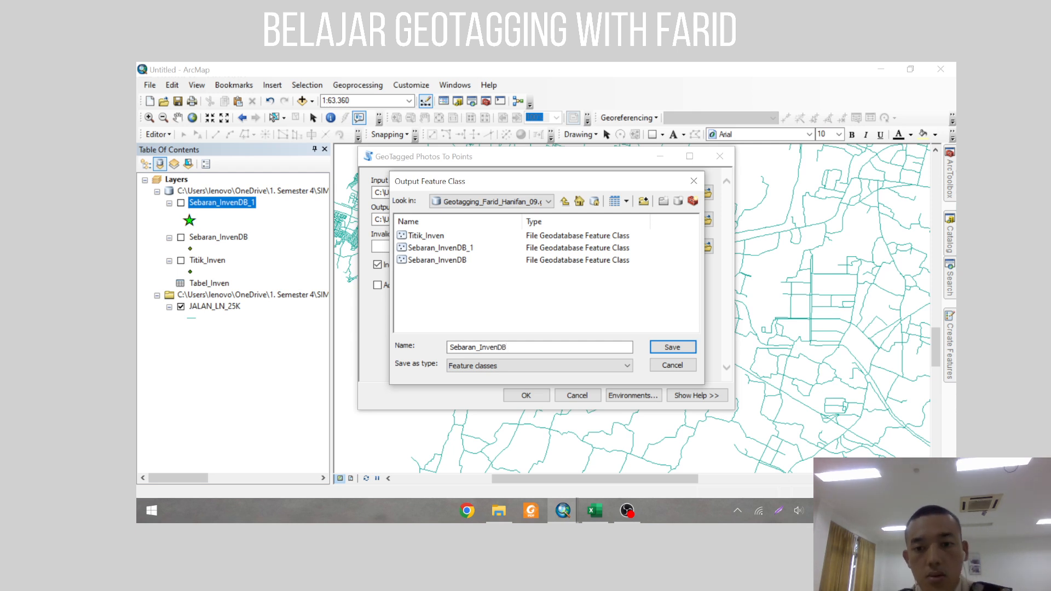
click(674, 366)
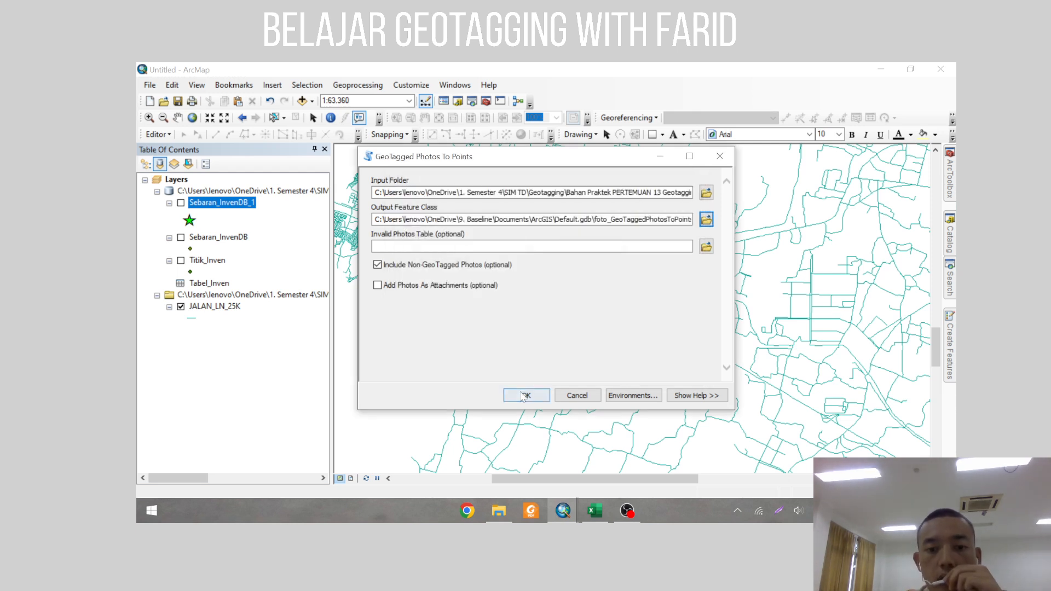
click(725, 156)
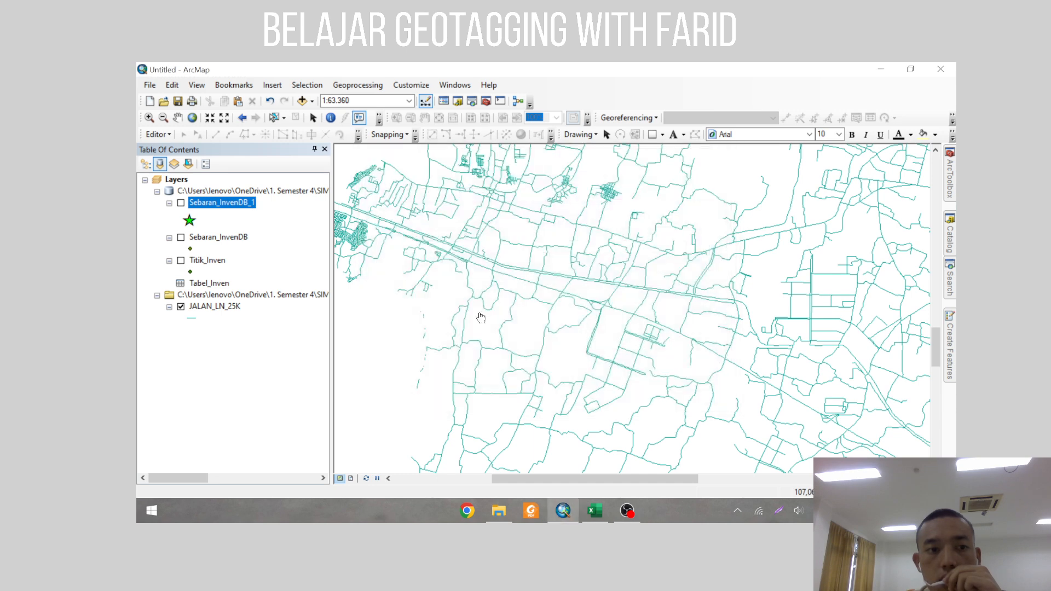
Step: Show the Sebaran_InvenDB layer on the map
click(181, 238)
scroll(569, 285, up, 1)
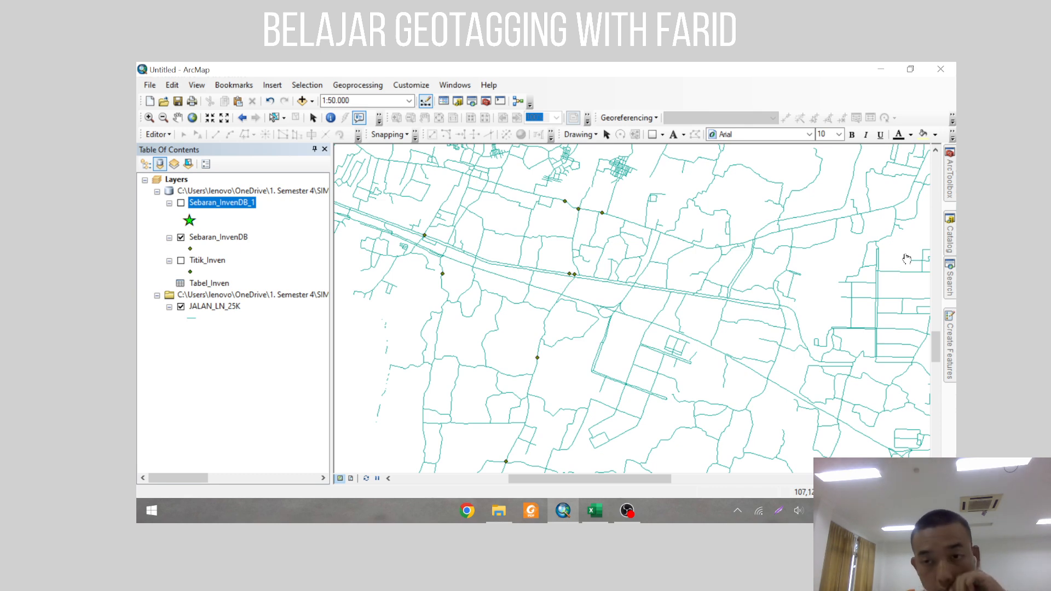
Step: Try to import the Sebaran_InvenDB feature class into the author's geodatabase with Feature Class to Geodatabase (multiple), and close the tool
click(950, 235)
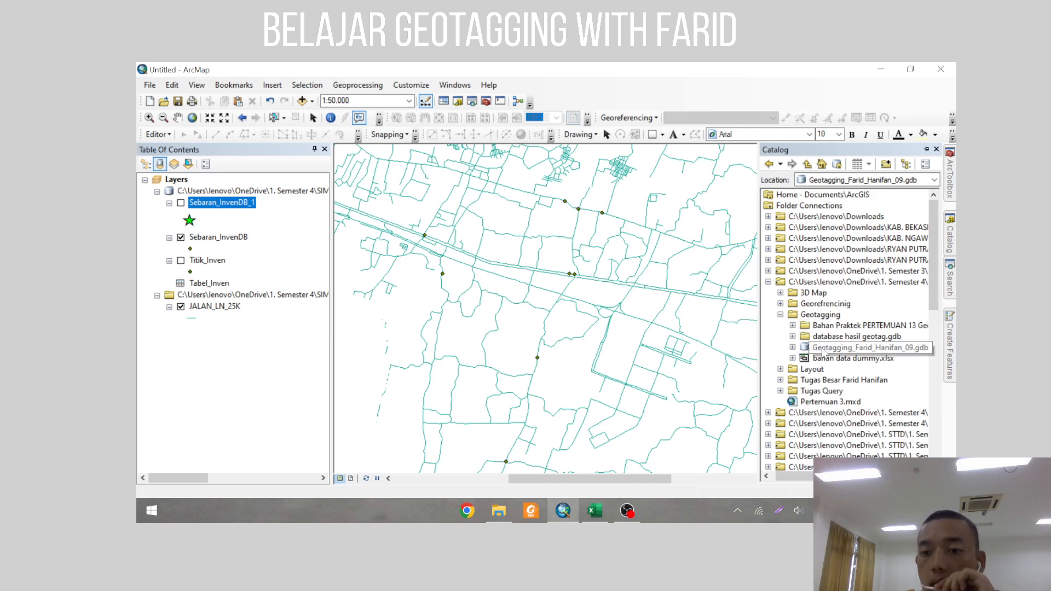
right_click(823, 353)
mouse_move(865, 279)
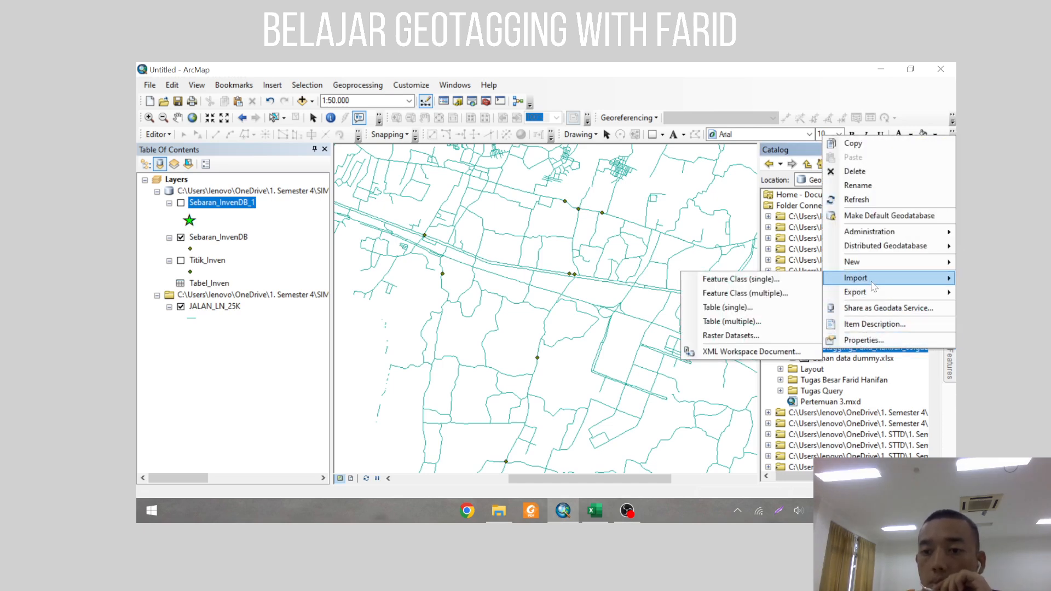
click(758, 295)
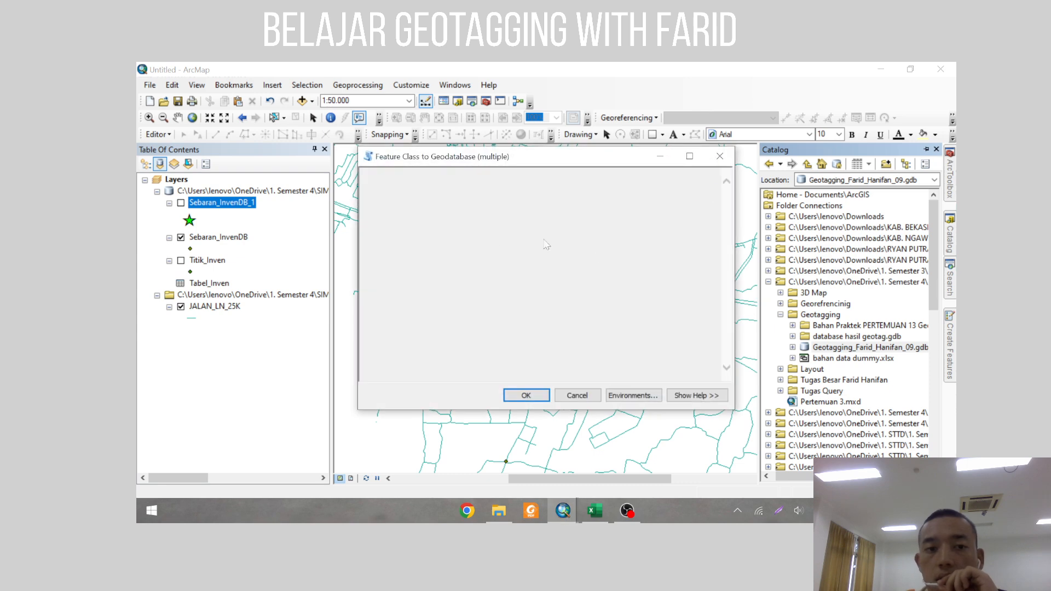
click(707, 194)
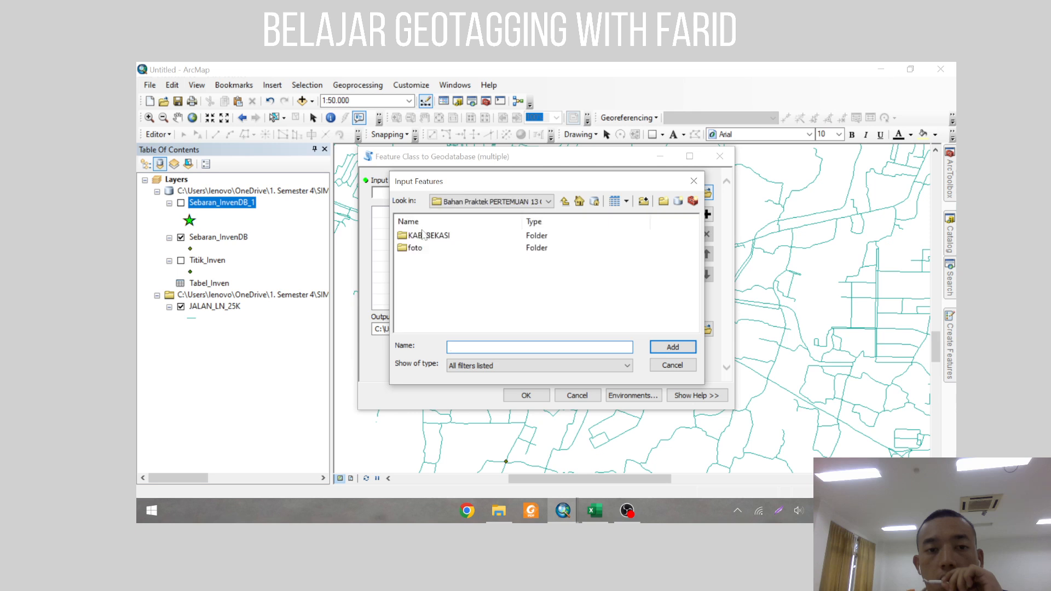
click(565, 202)
double_click(477, 261)
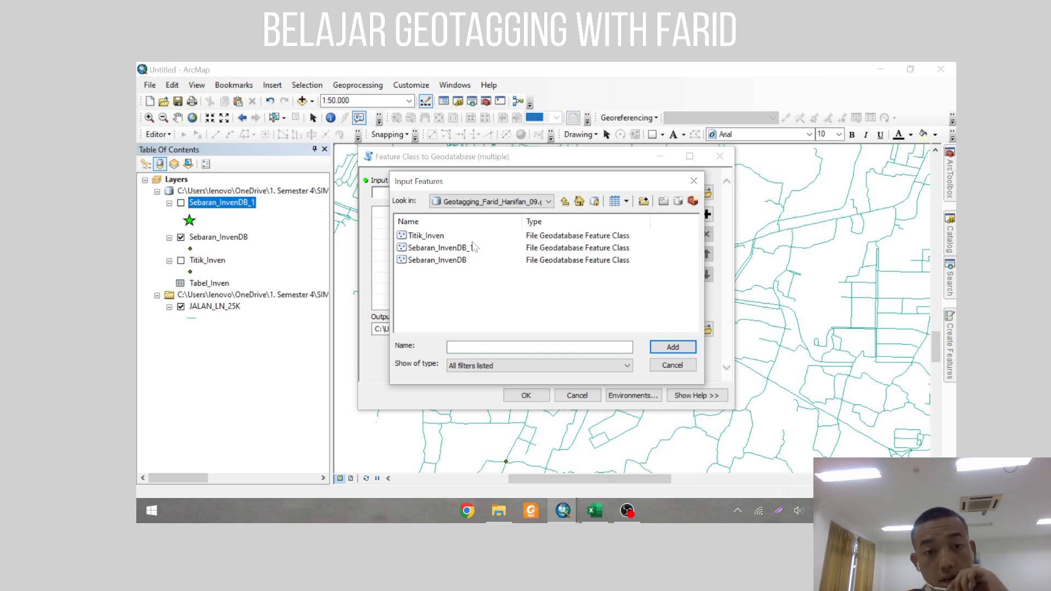
click(436, 248)
click(437, 260)
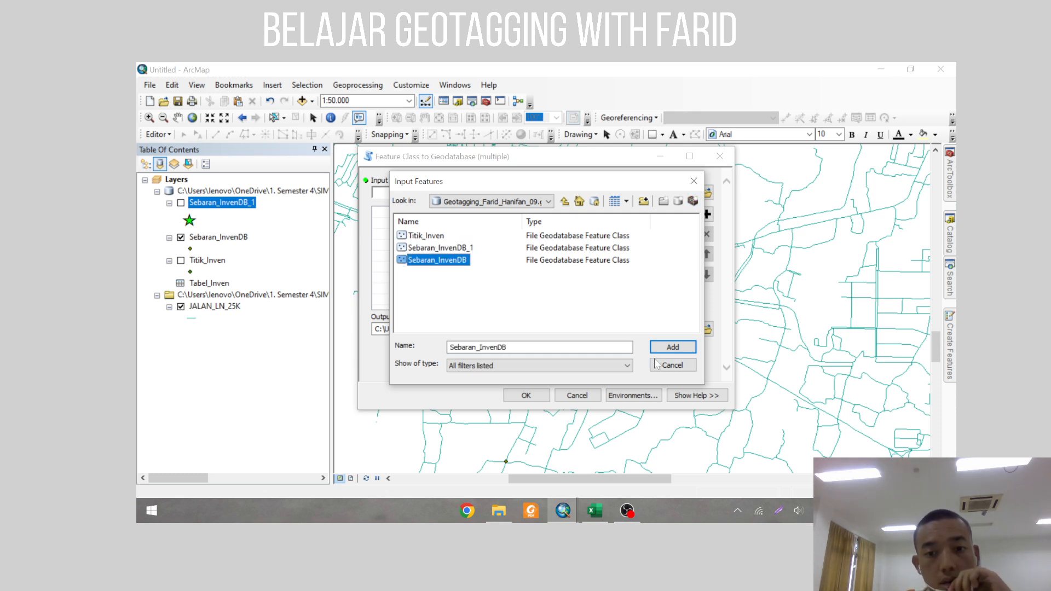
click(673, 346)
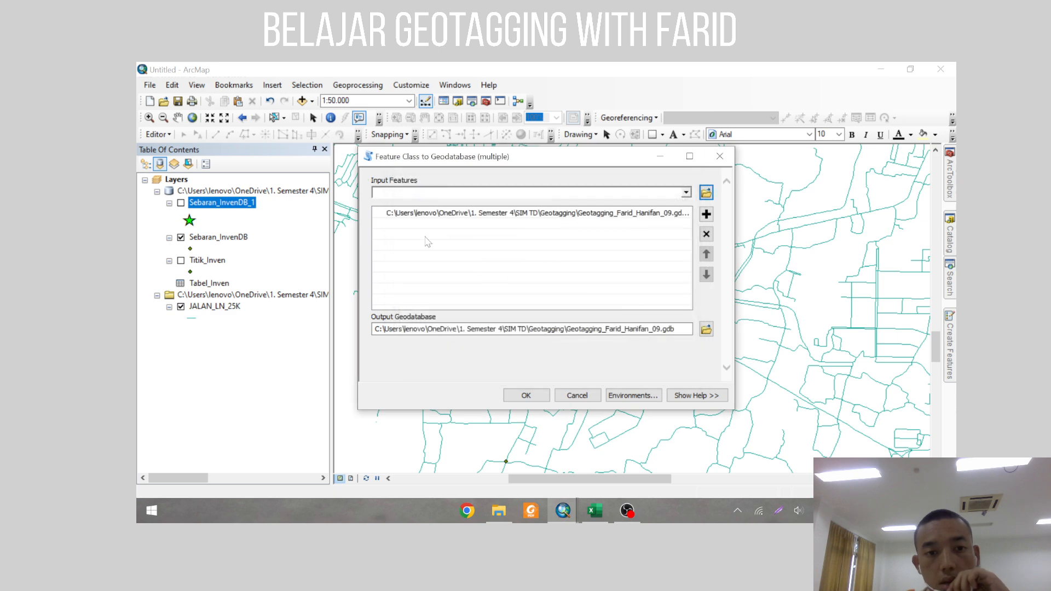
click(526, 396)
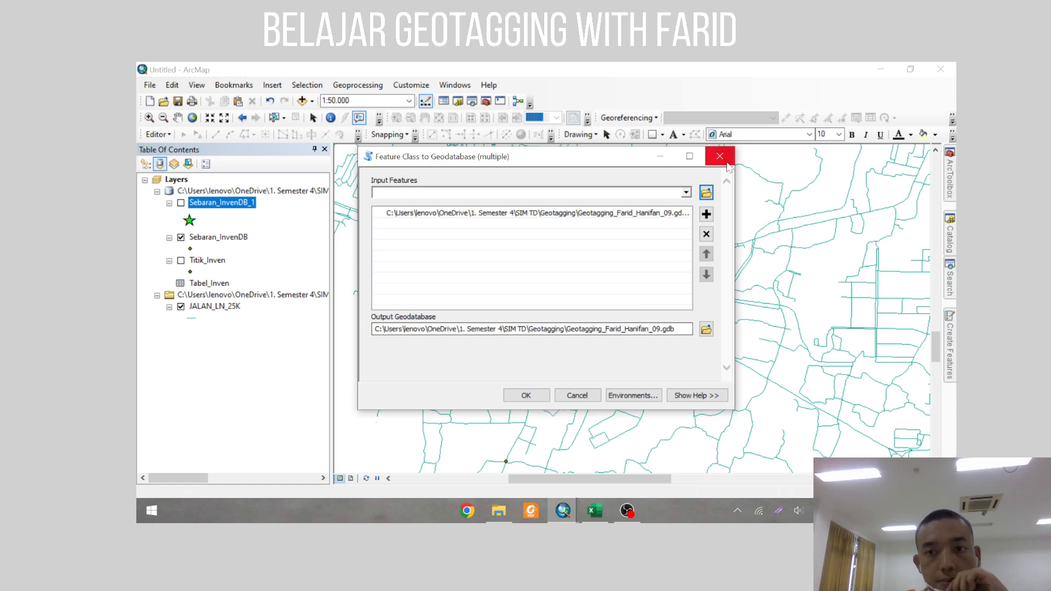
Step: Start an edit session on the map's layers
click(165, 135)
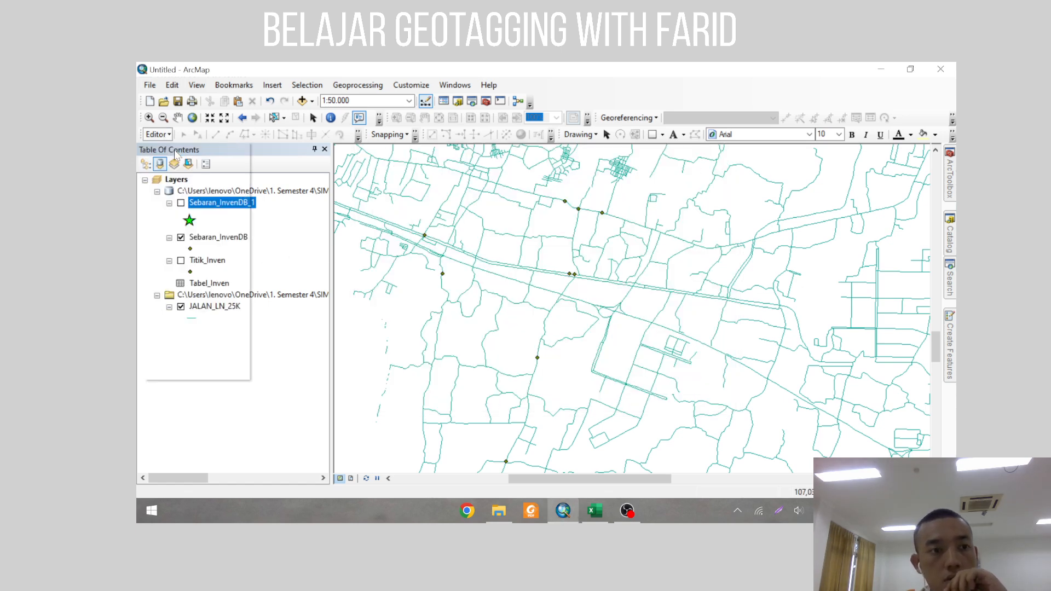
click(184, 148)
click(452, 188)
click(608, 419)
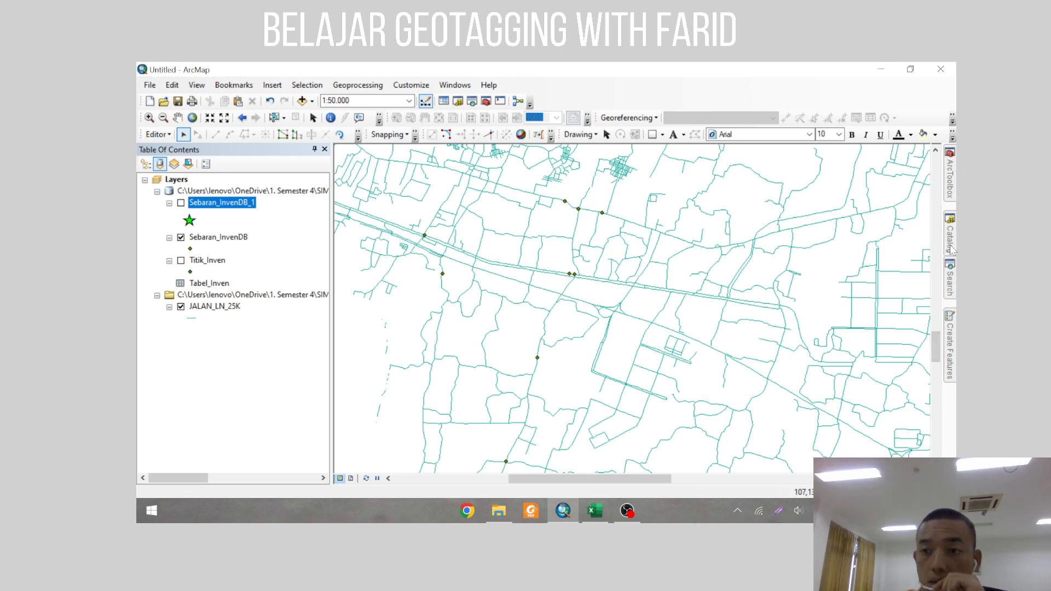
Step: Search for add attach and locate the Add Attachments tool in the Data Management toolbox
click(954, 276)
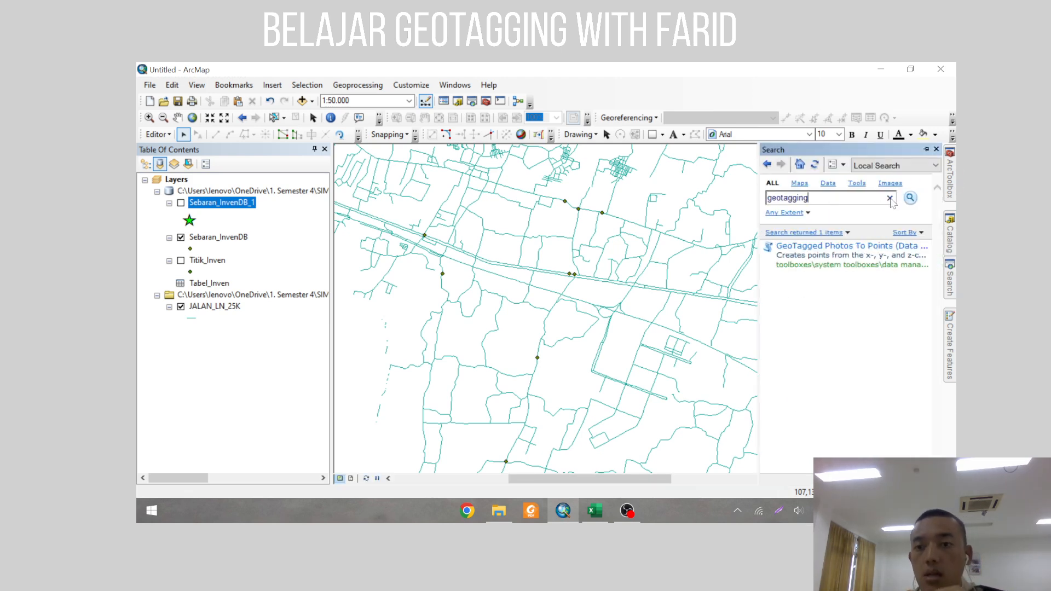
drag(808, 198, 761, 204)
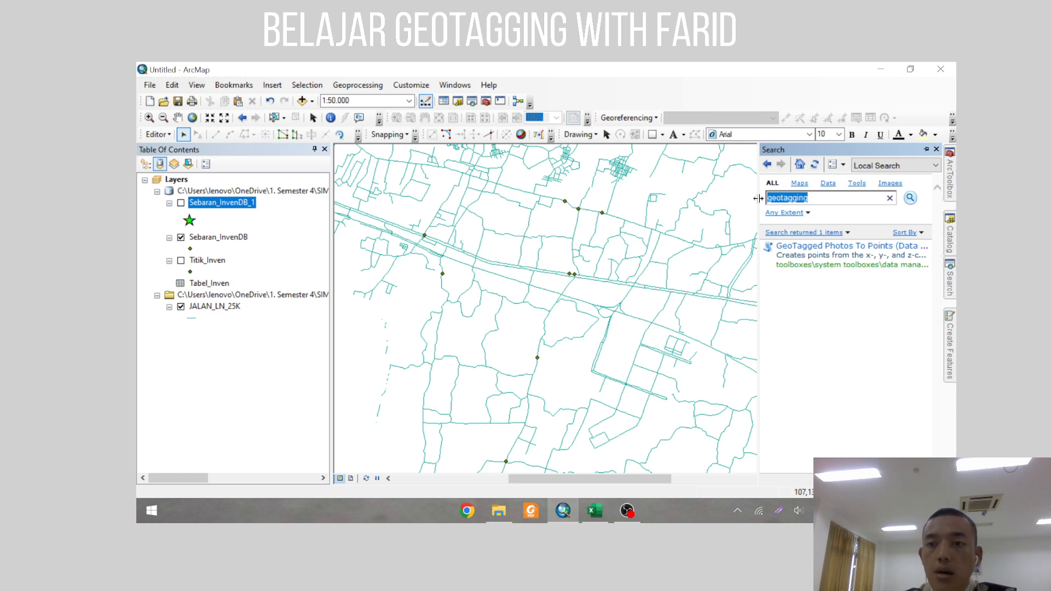
text(add attach)
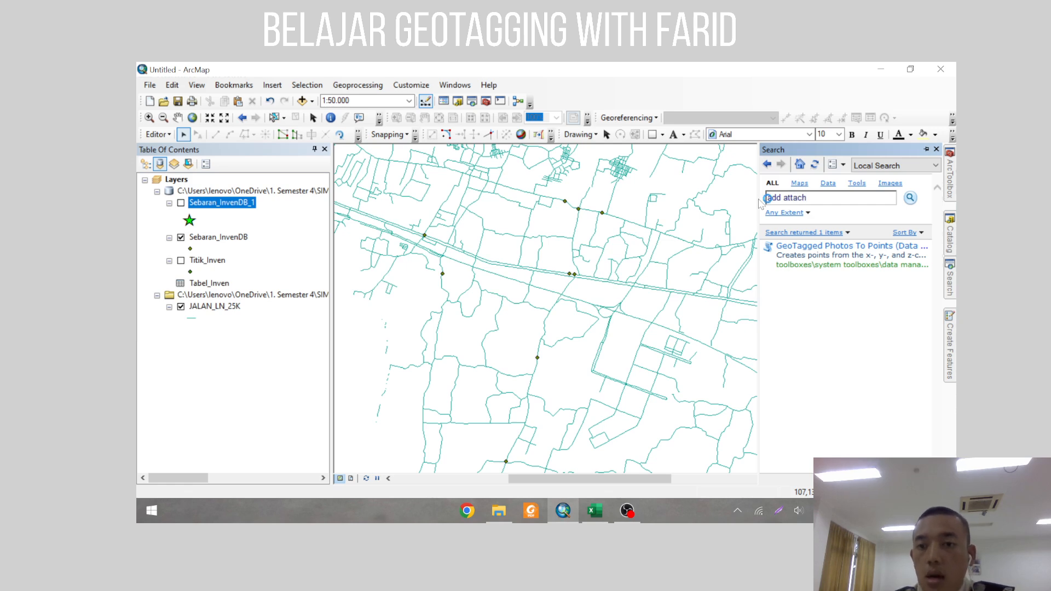
key(Return)
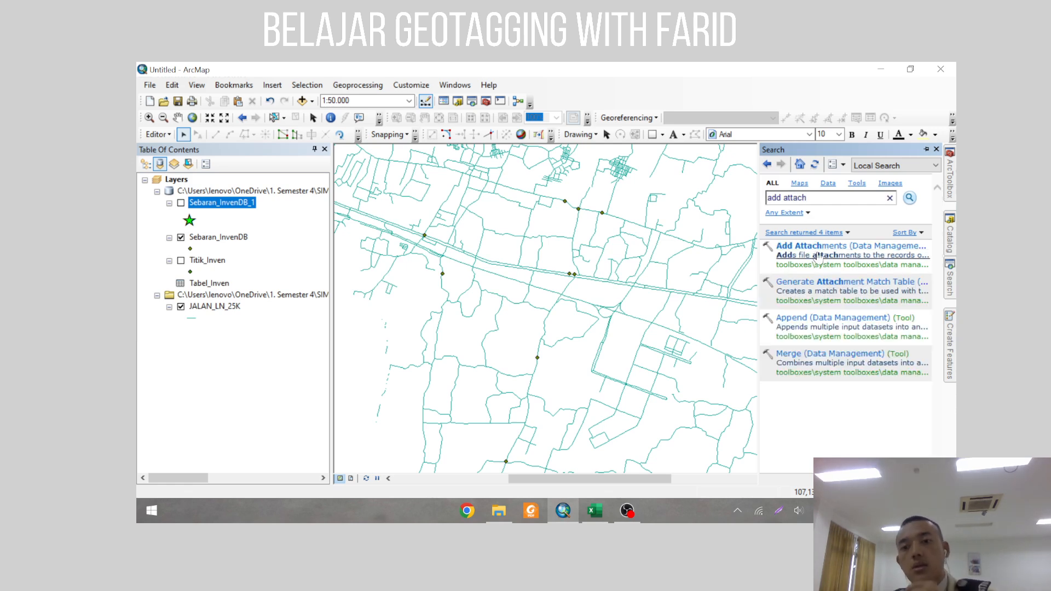
click(827, 265)
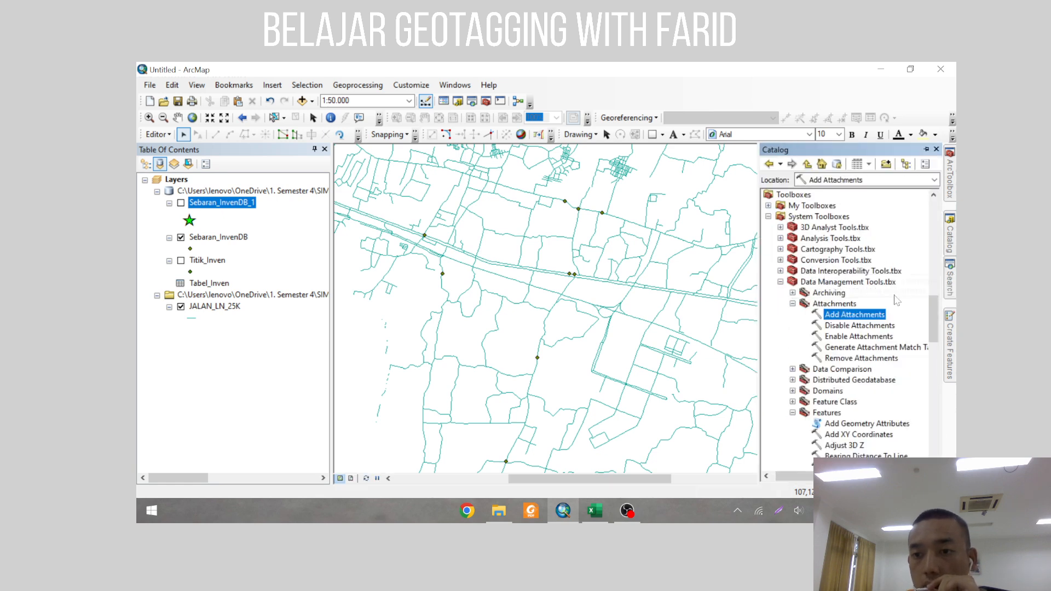
Step: Open Add Attachments, browse the author's geodatabase for an input dataset, and close the tool without running it
double_click(836, 319)
click(706, 193)
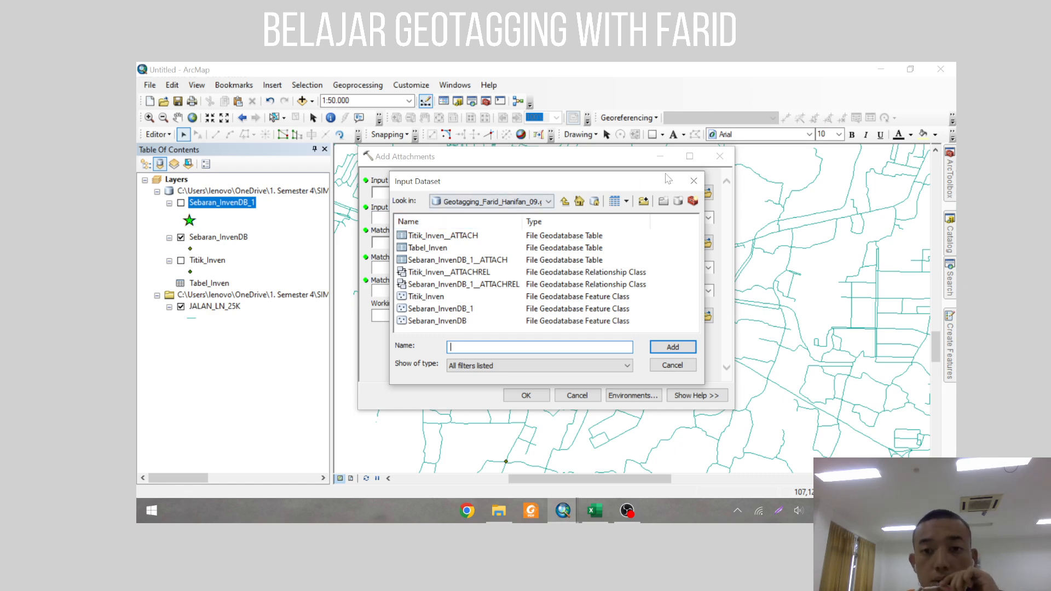
click(693, 181)
click(720, 156)
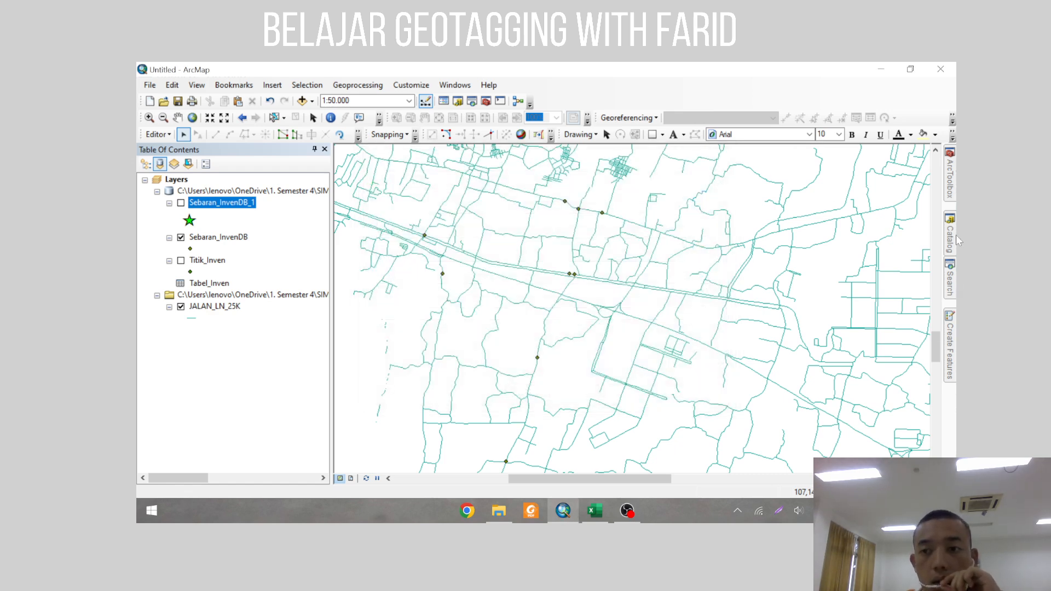
Step: Search for enable and open the Enable Attachments tool from the Data Management toolbox
click(951, 174)
click(951, 274)
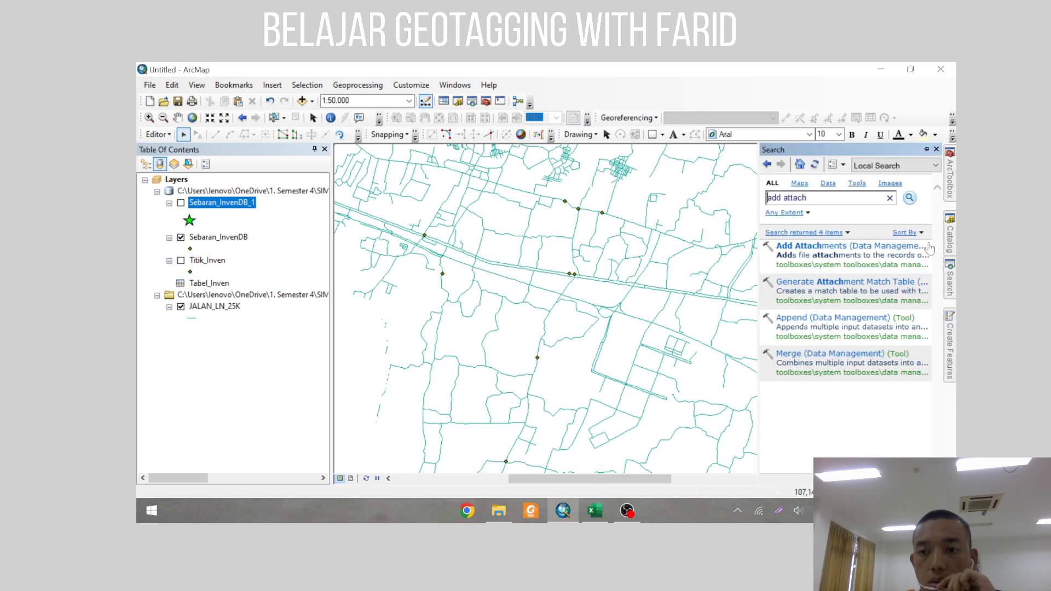
drag(816, 199, 743, 196)
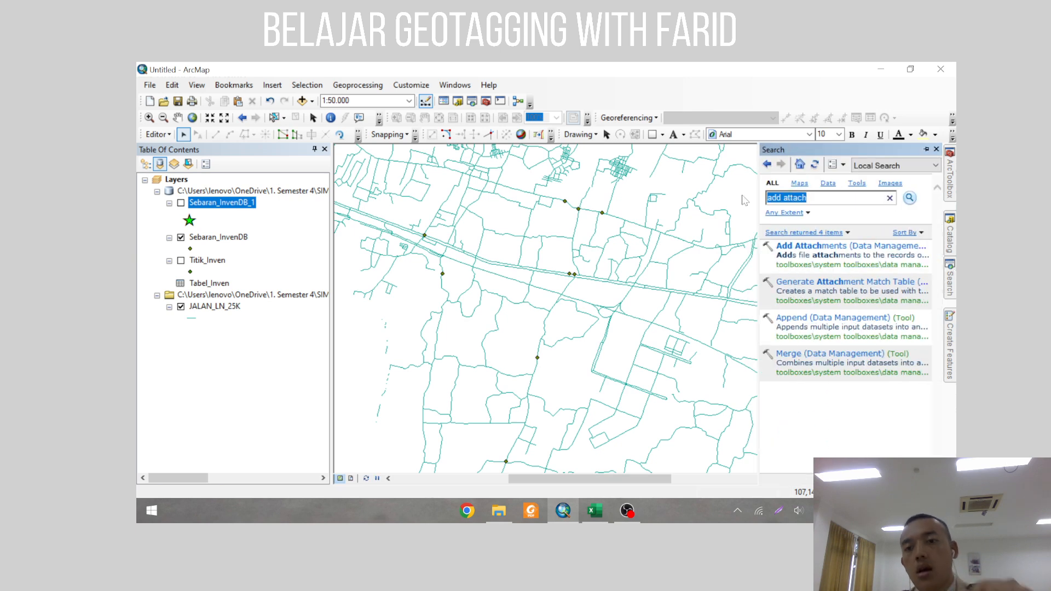
text(enable)
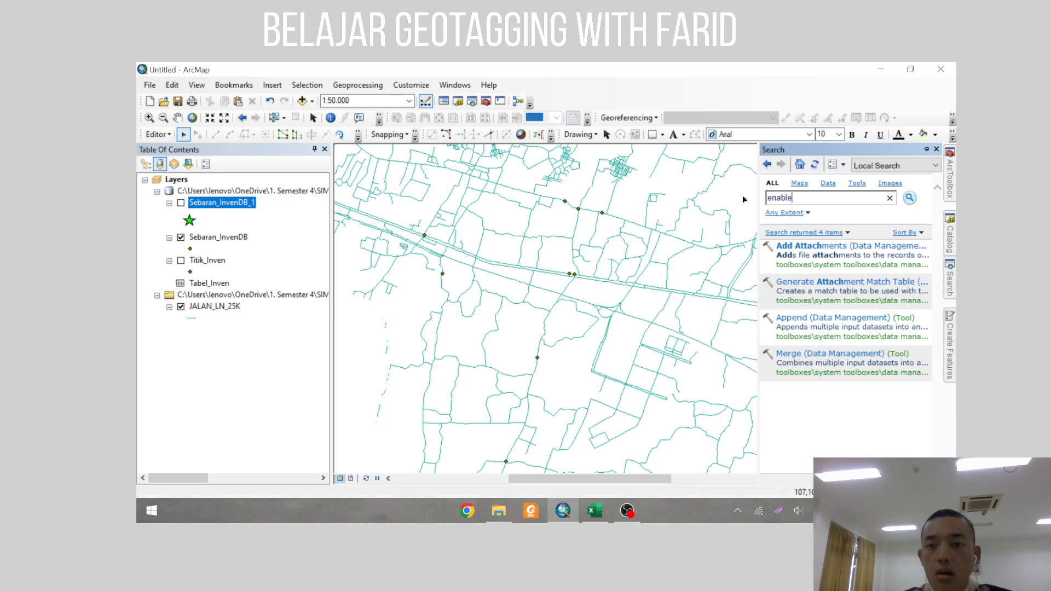
key(Return)
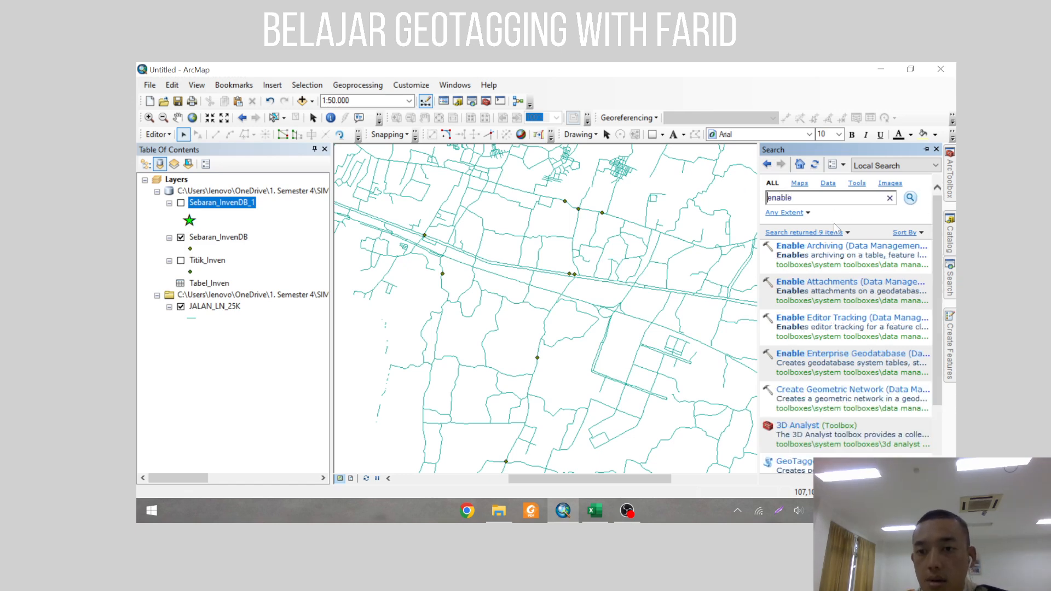
click(824, 301)
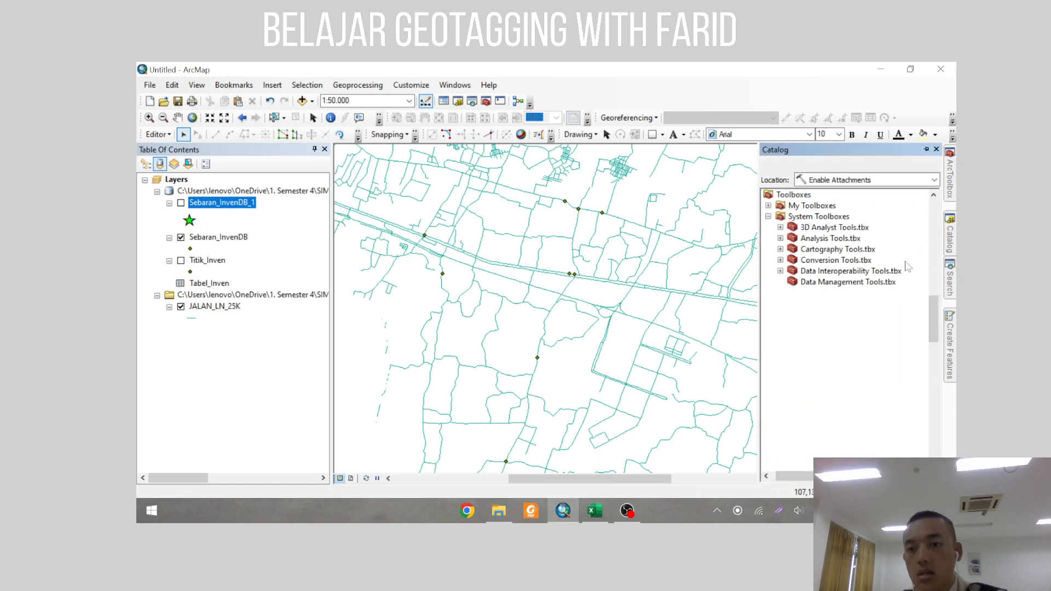
double_click(861, 337)
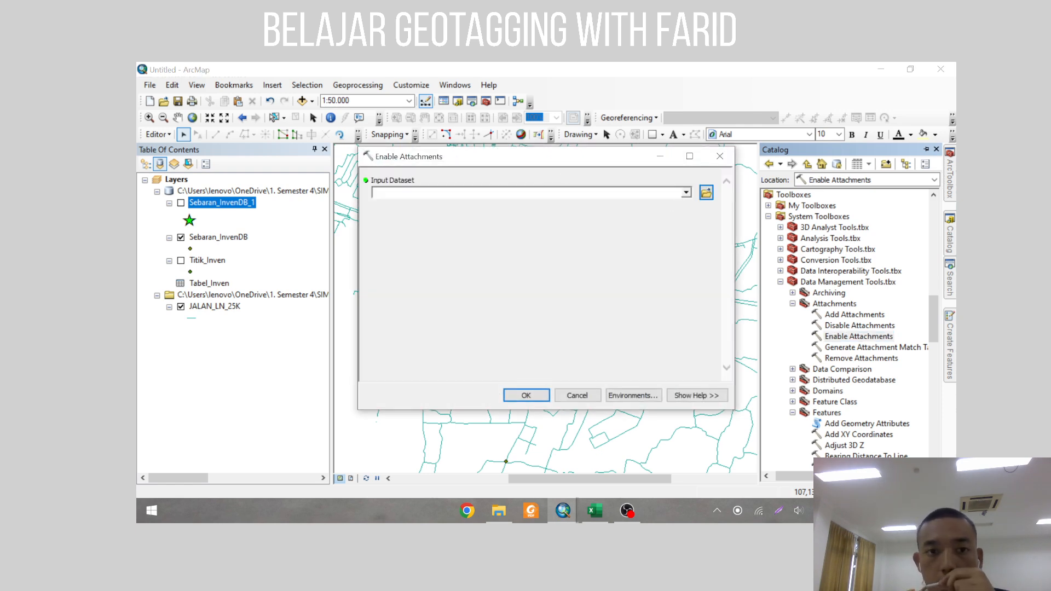
Step: Choose the Sebaran_InvenDB feature class as the Enable Attachments input dataset, and close the tool without running it
click(706, 192)
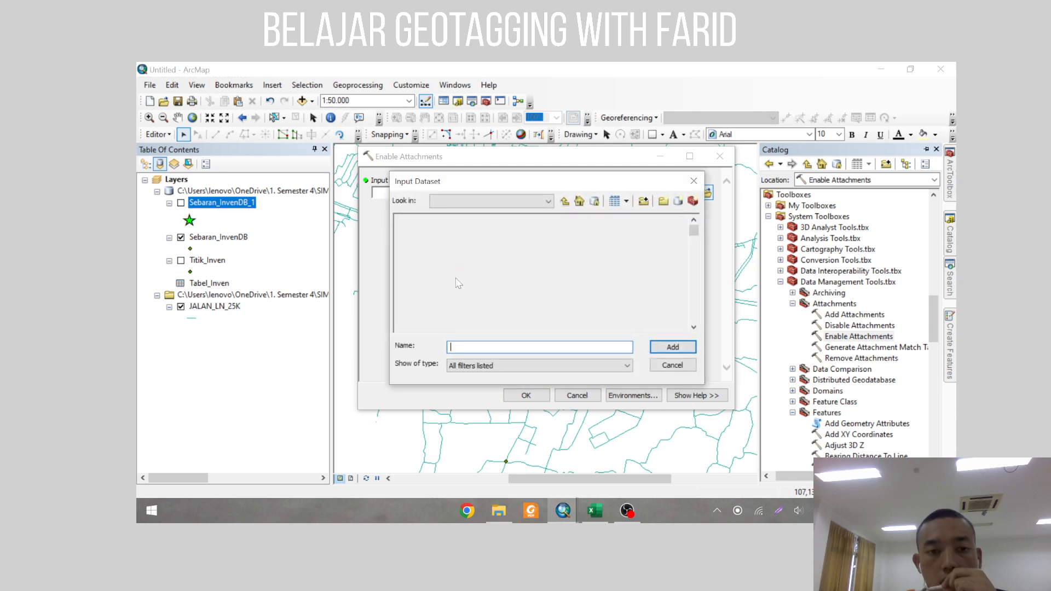
click(440, 308)
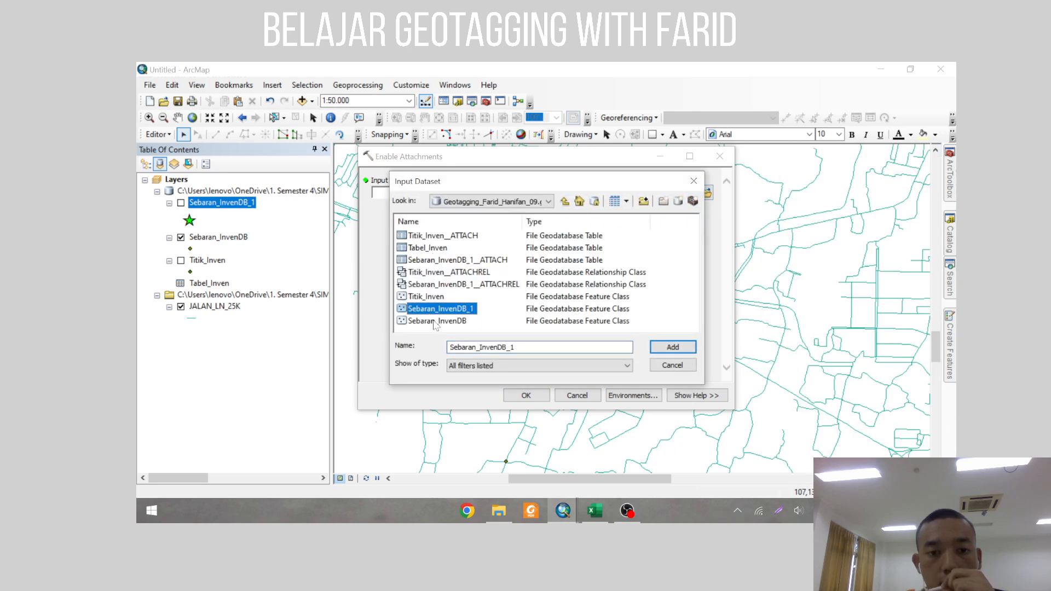
click(438, 321)
click(658, 350)
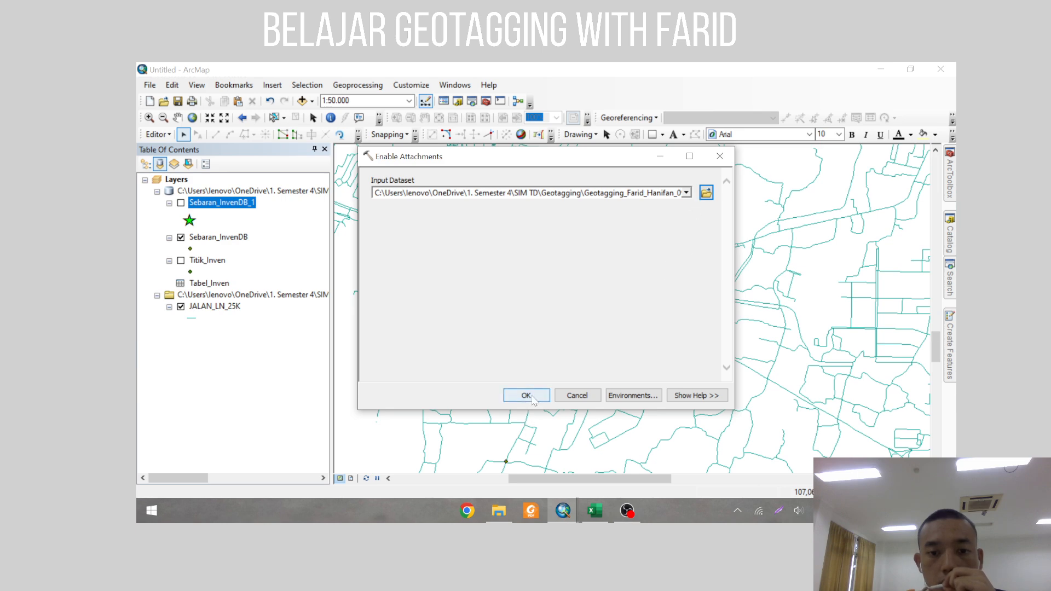
click(717, 160)
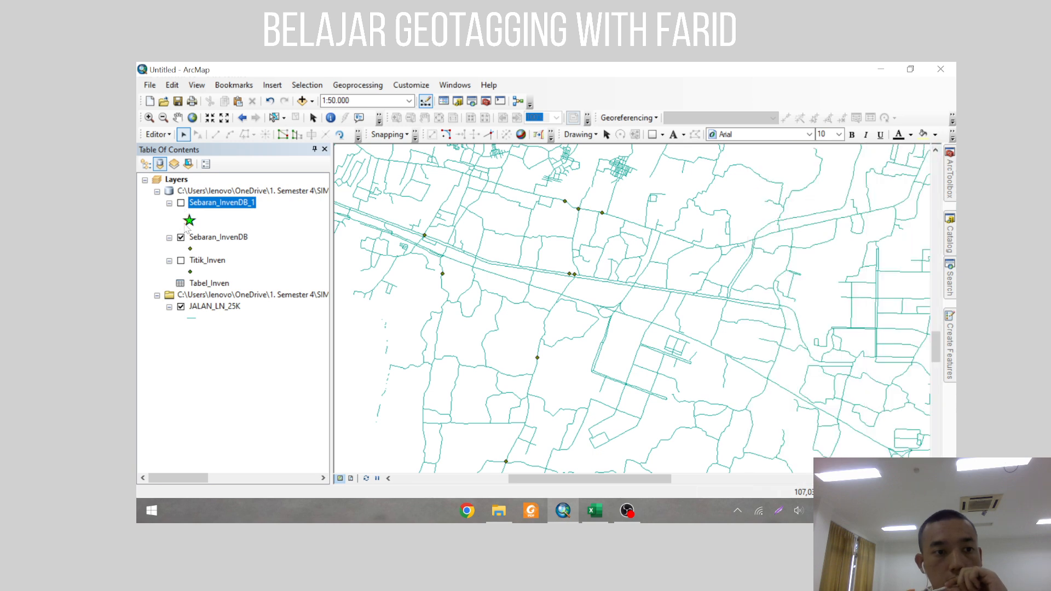
Step: Toggle the point layers to compare them, leaving Sebaran_InvenDB_1, Sebaran_InvenDB and Titik_Inven all switched on
click(181, 203)
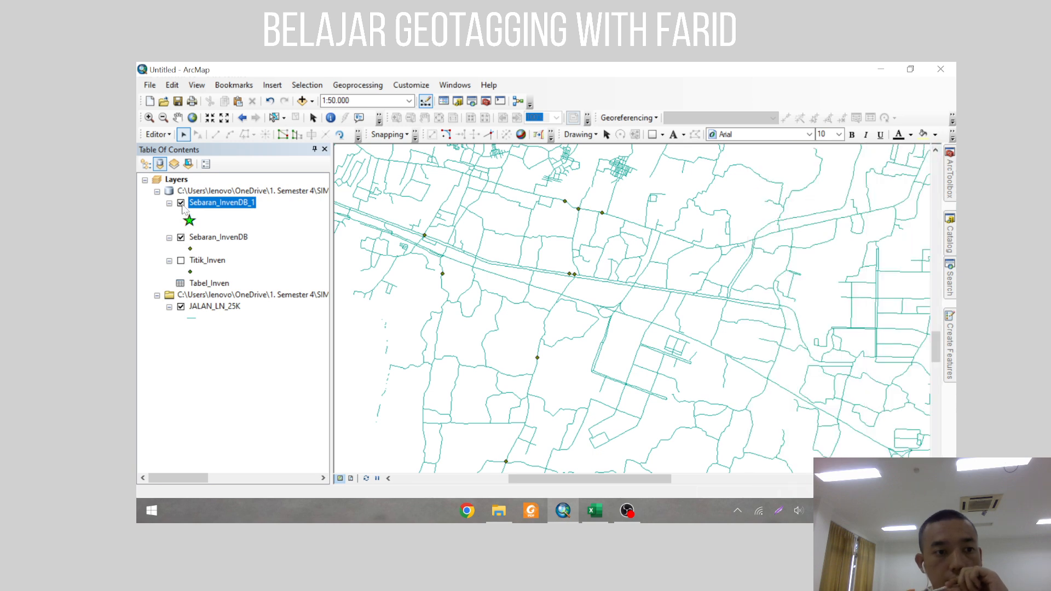
click(180, 204)
click(181, 203)
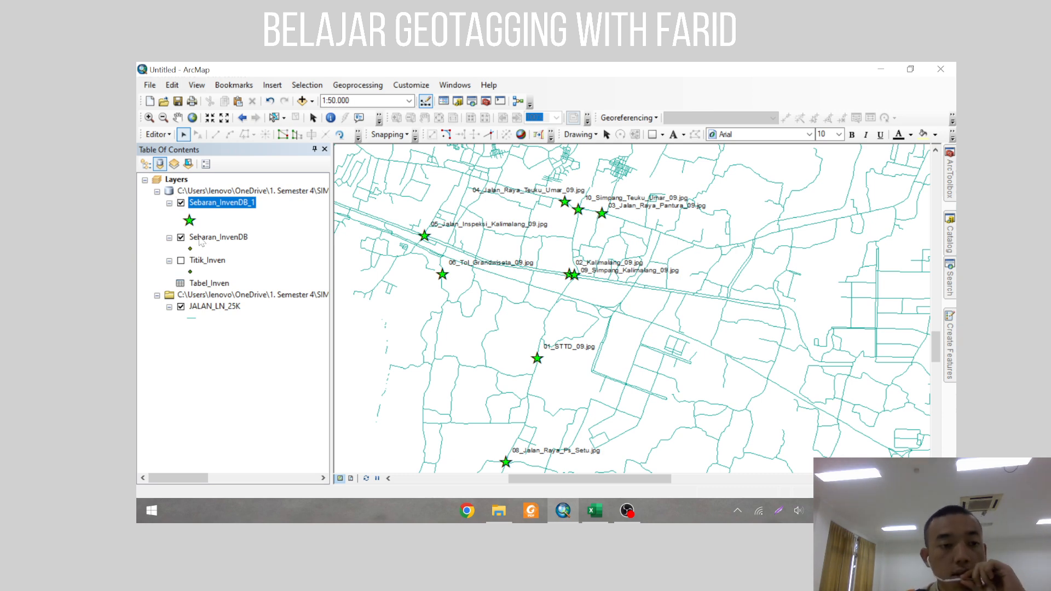
click(181, 237)
click(180, 203)
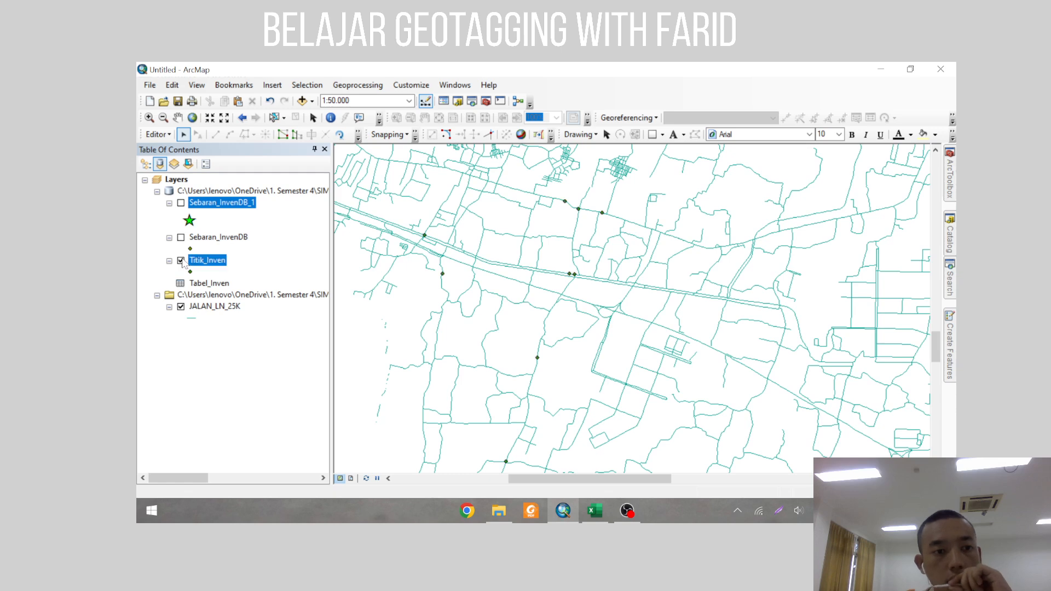
click(181, 260)
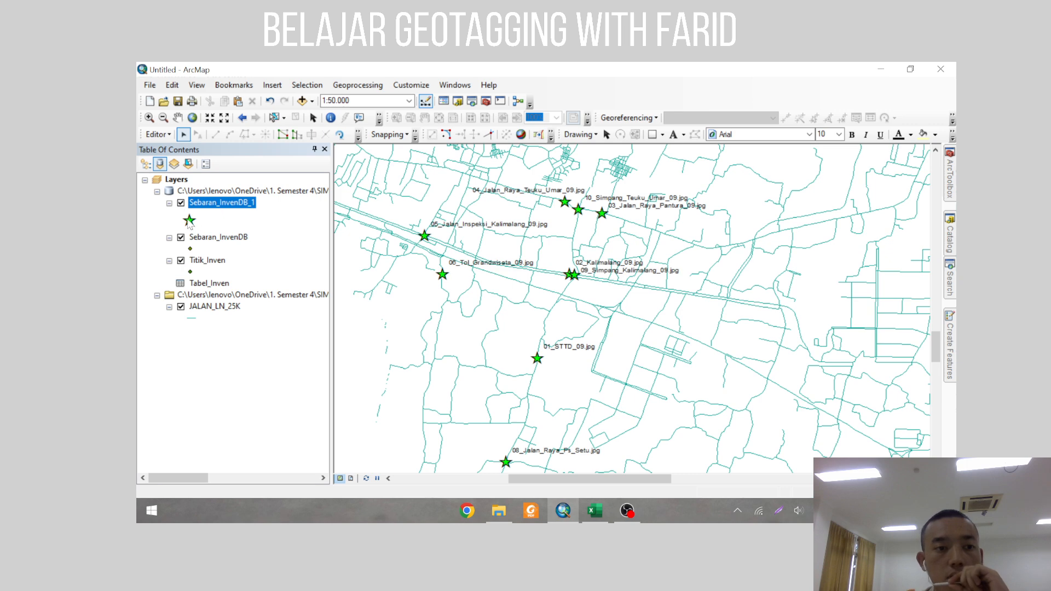
Step: Change the point symbol of the Sebaran_InvenDB_1 layer to Circle 1
click(189, 221)
click(621, 205)
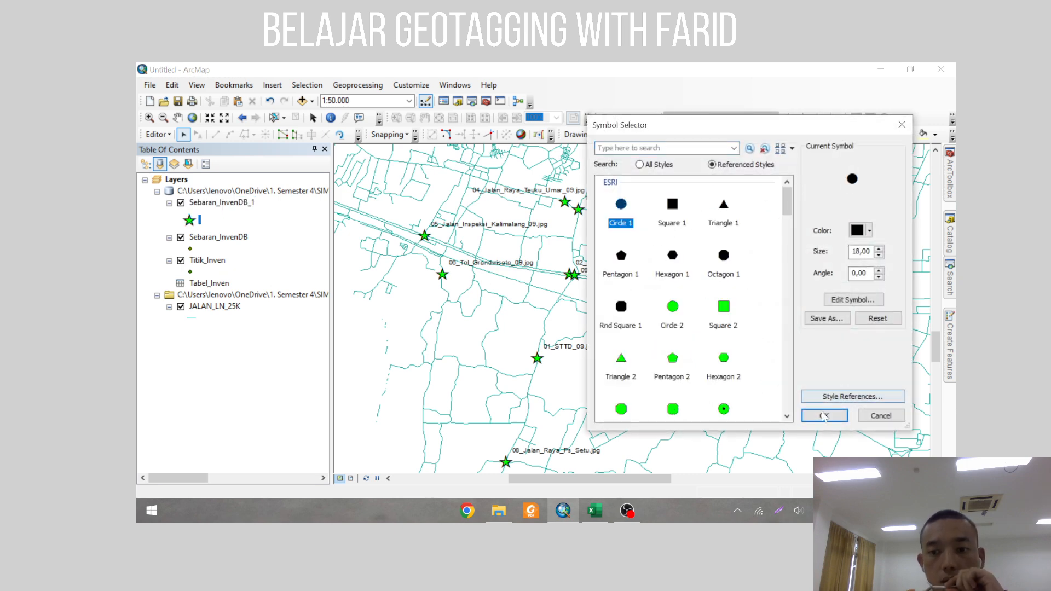
click(824, 416)
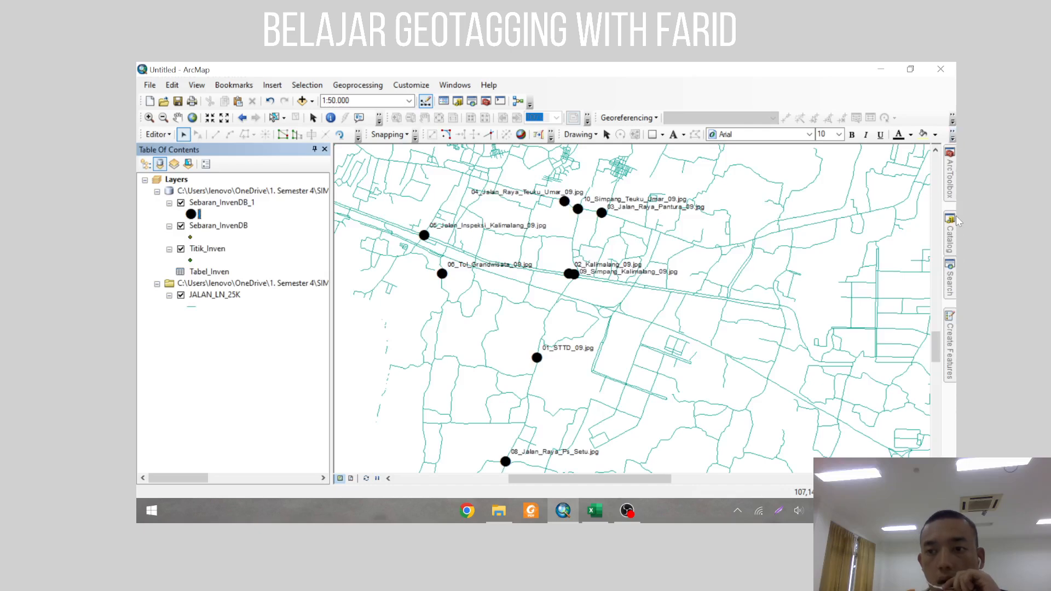
Step: Search for add attach and open the Add Attachments tool from the Data Management toolbox
click(953, 193)
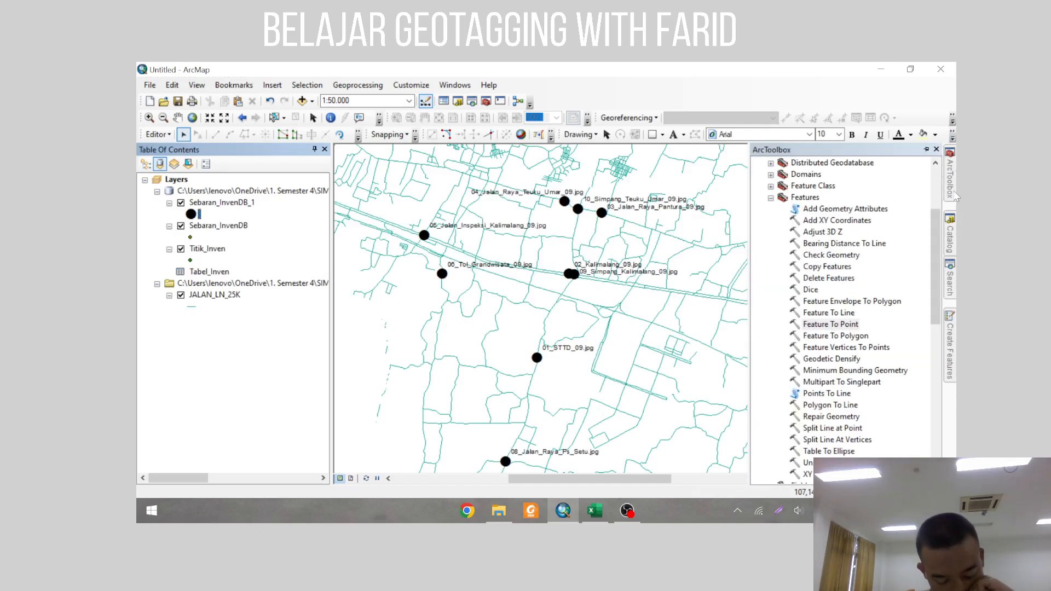
click(951, 278)
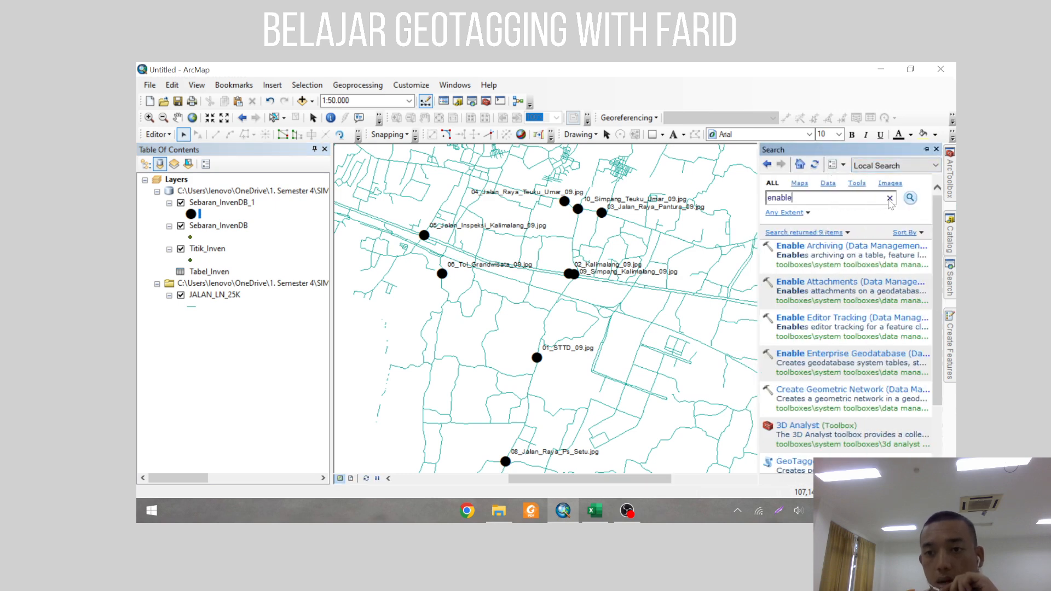
drag(884, 202, 747, 202)
text(add attach)
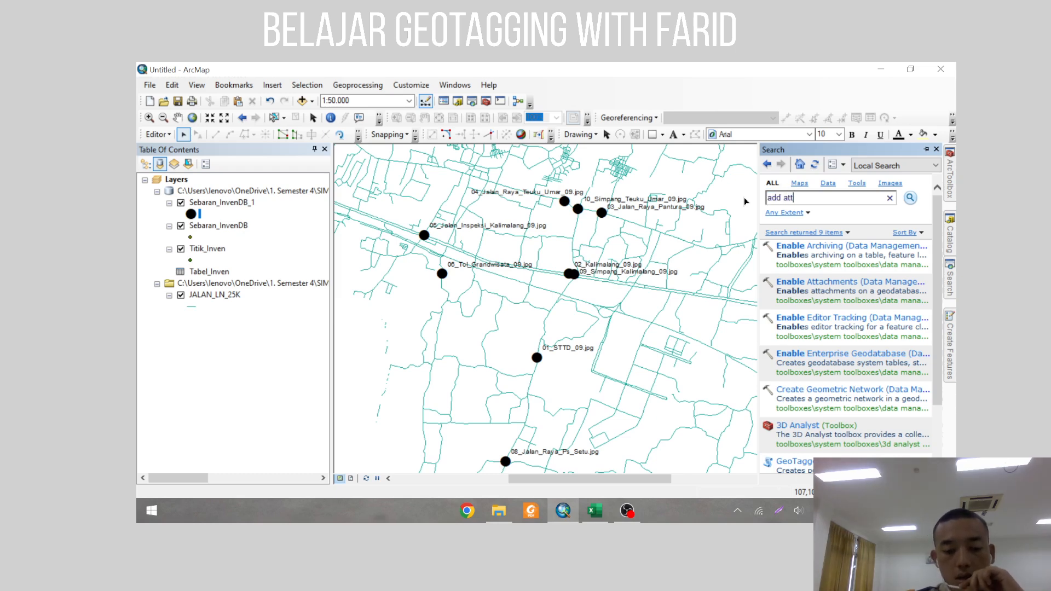
click(910, 198)
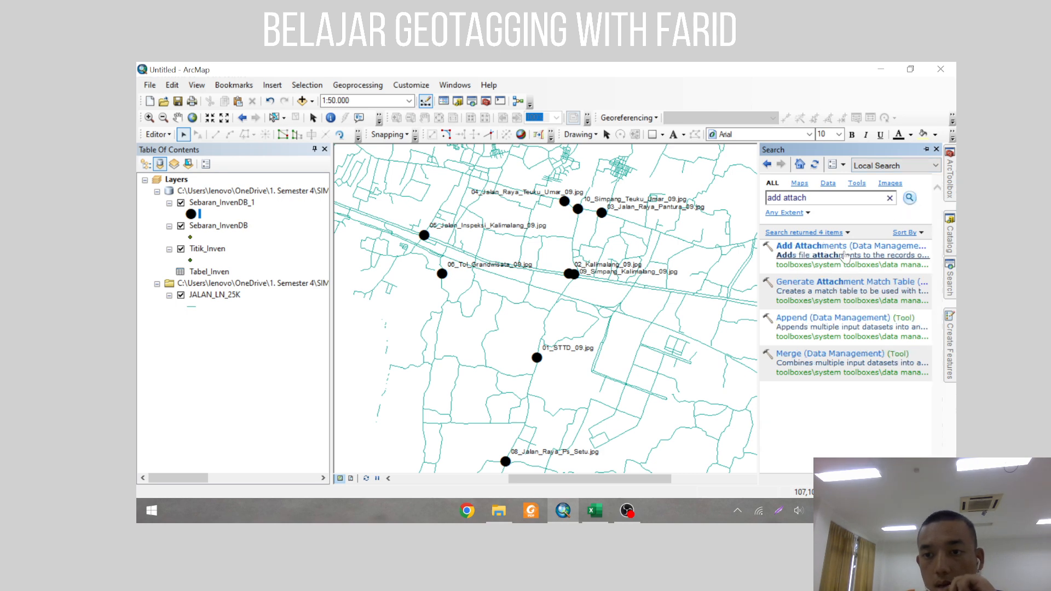
click(843, 265)
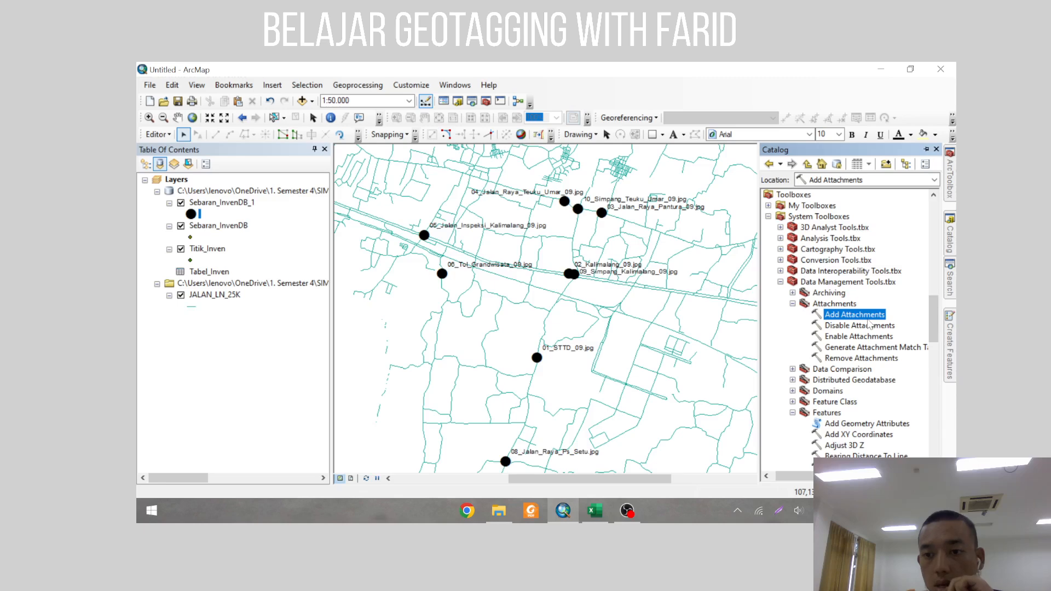
double_click(868, 319)
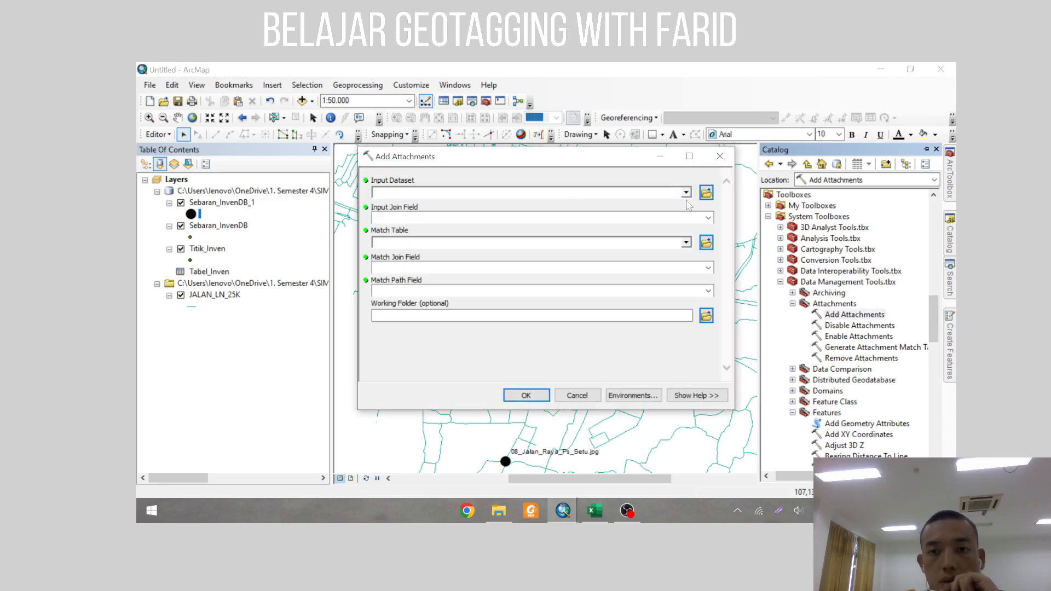
Step: Set the Add Attachments input dataset to Sebaran_InvenDB_1 and its input join field to Name, and close the tool without running it
click(707, 192)
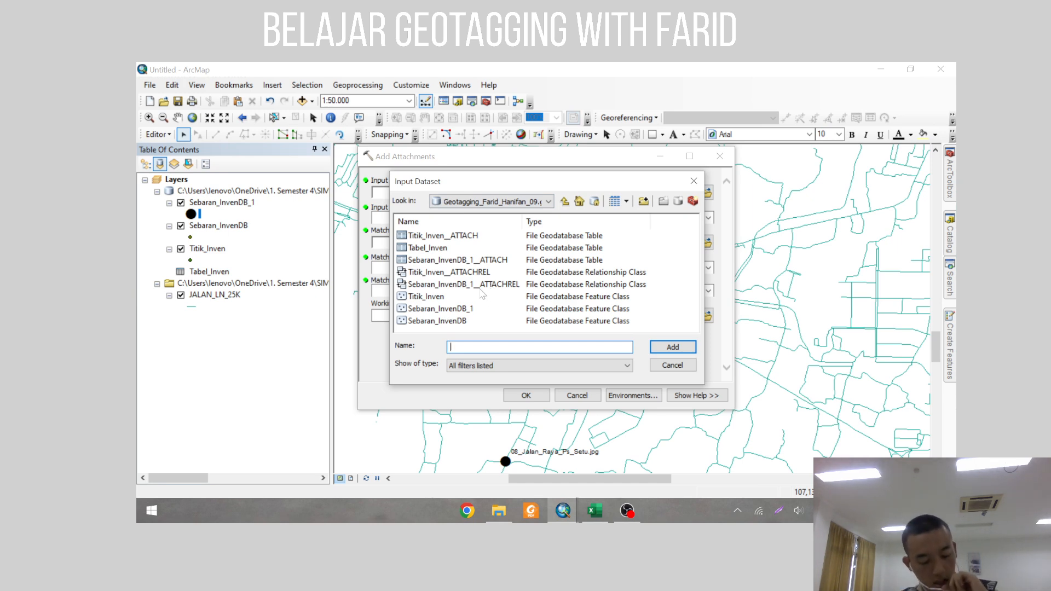
click(469, 308)
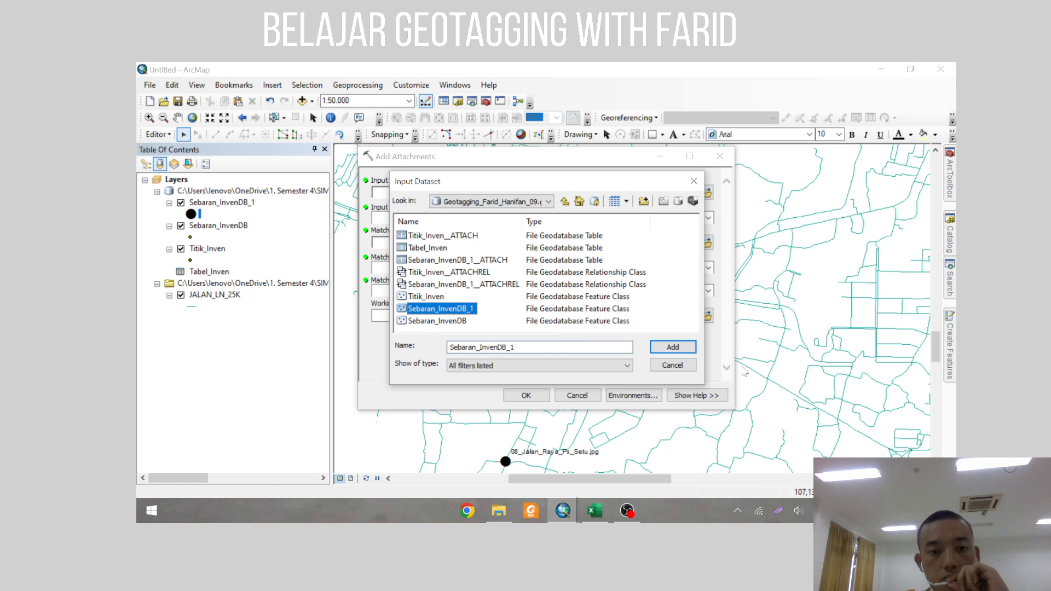
click(673, 347)
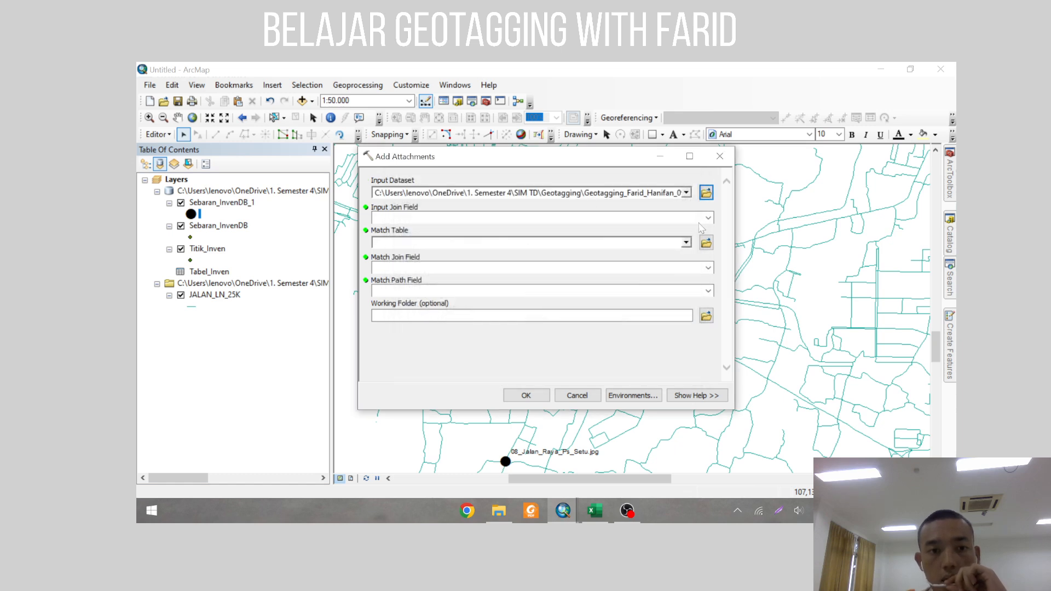
click(709, 219)
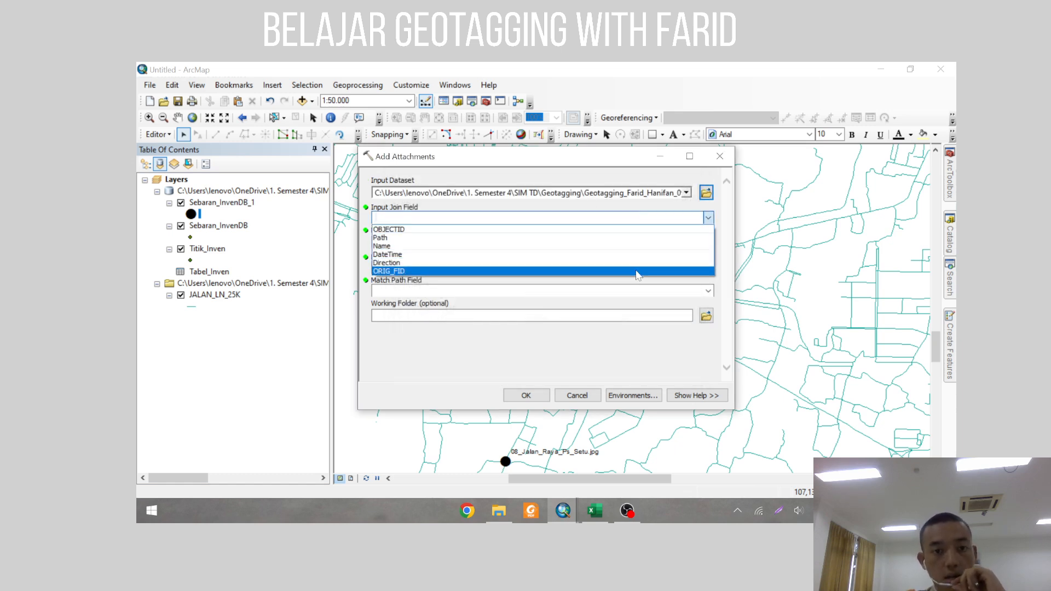
click(634, 239)
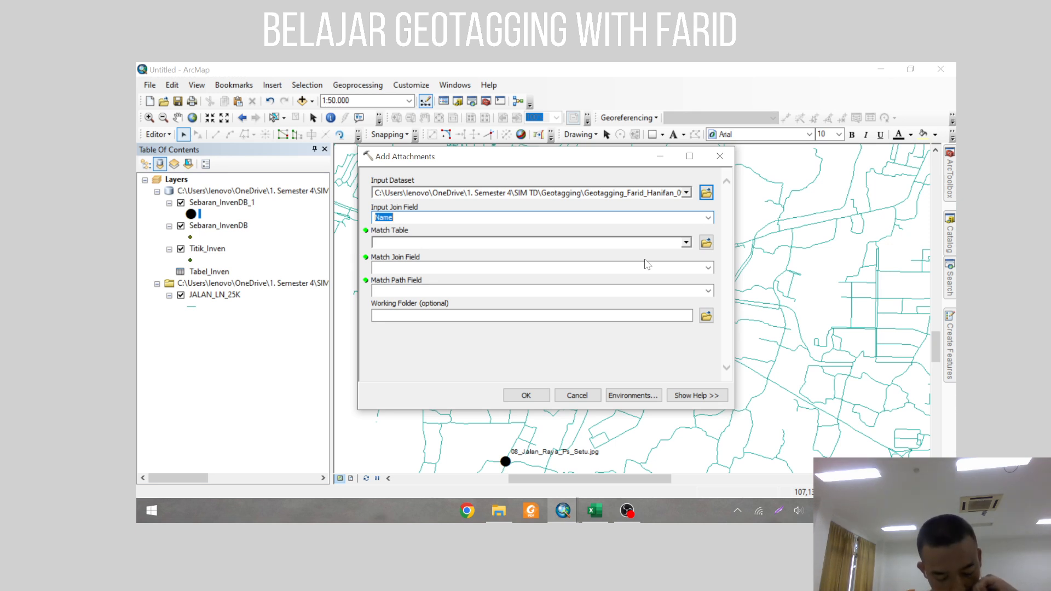
click(720, 156)
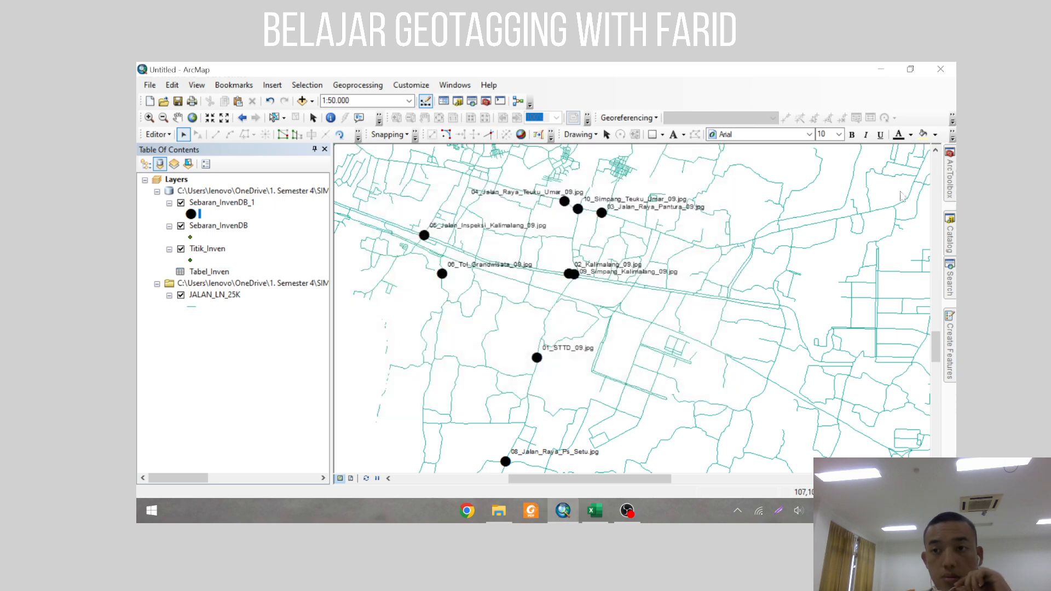
Step: Search for generate attach and open the Generate Attachment Match Table tool
click(952, 280)
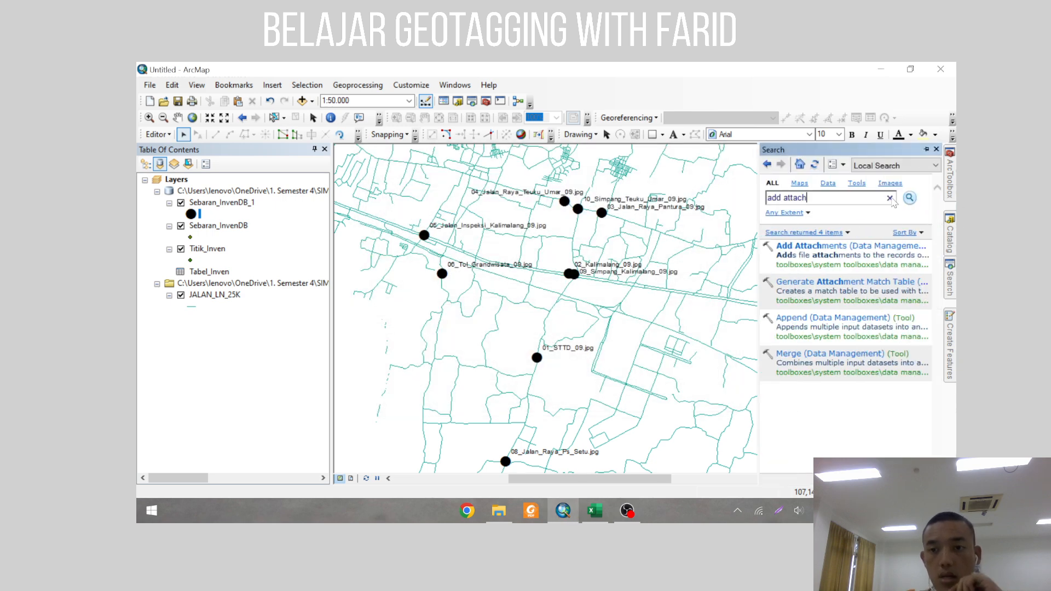
key(ctrl+a)
text(ge)
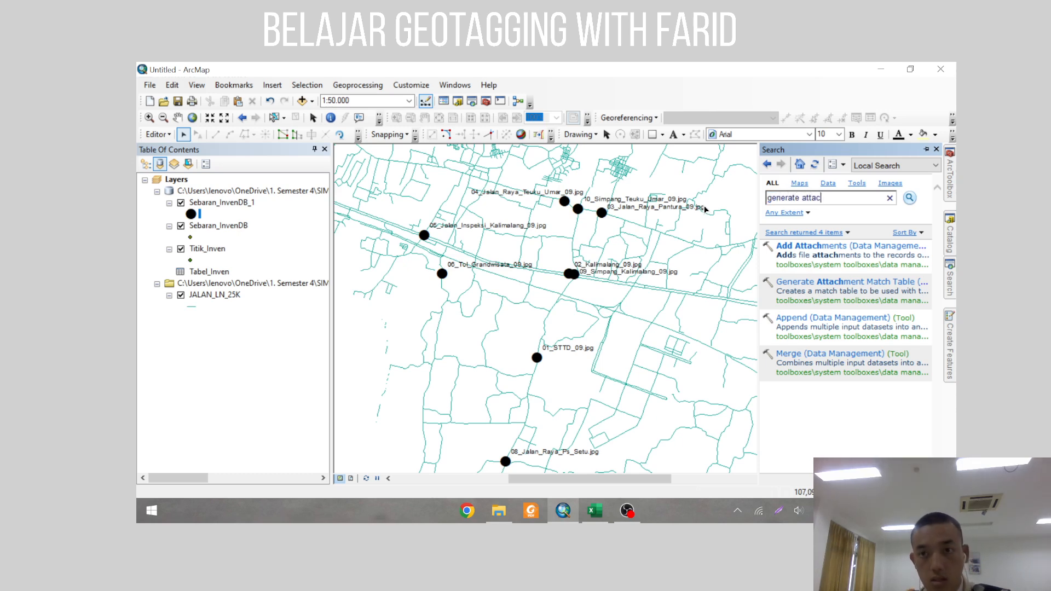
key(Return)
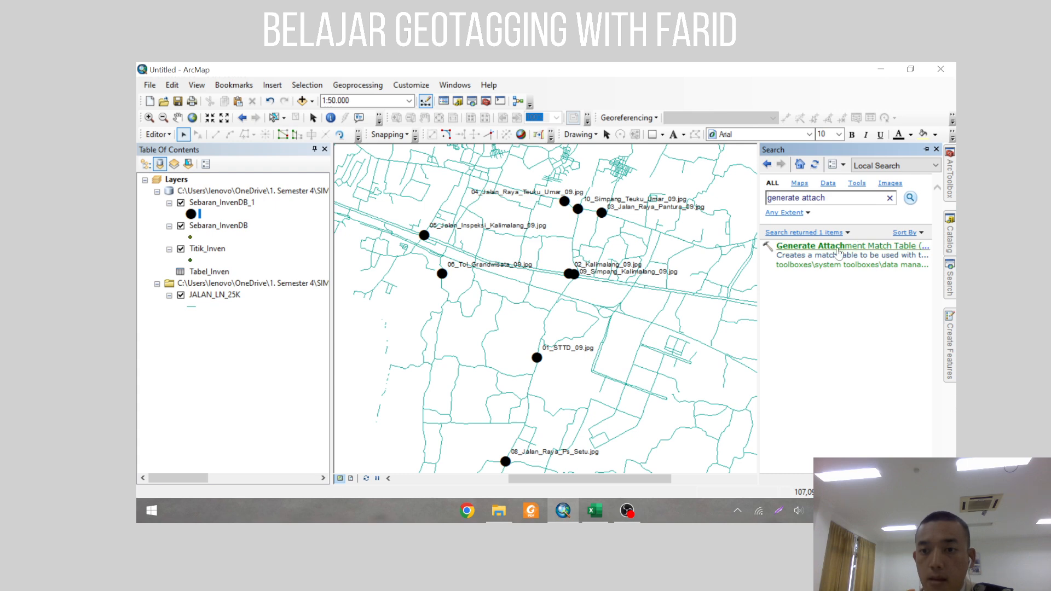
click(838, 247)
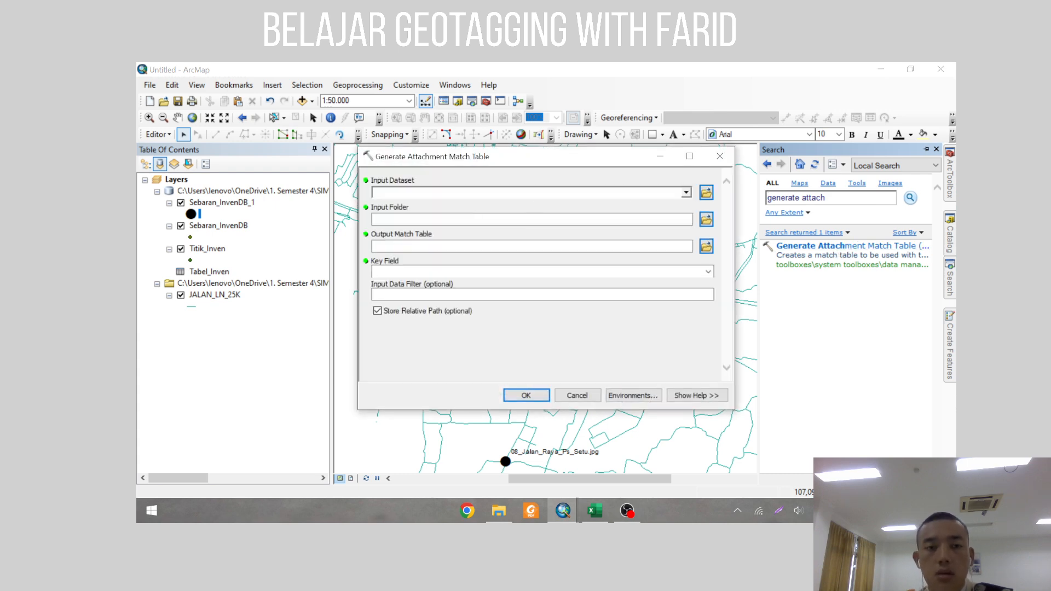
Step: Set the input dataset of the Generate Attachment Match Table tool to Sebaran_InvenDB_1
click(686, 193)
click(686, 193)
click(686, 193)
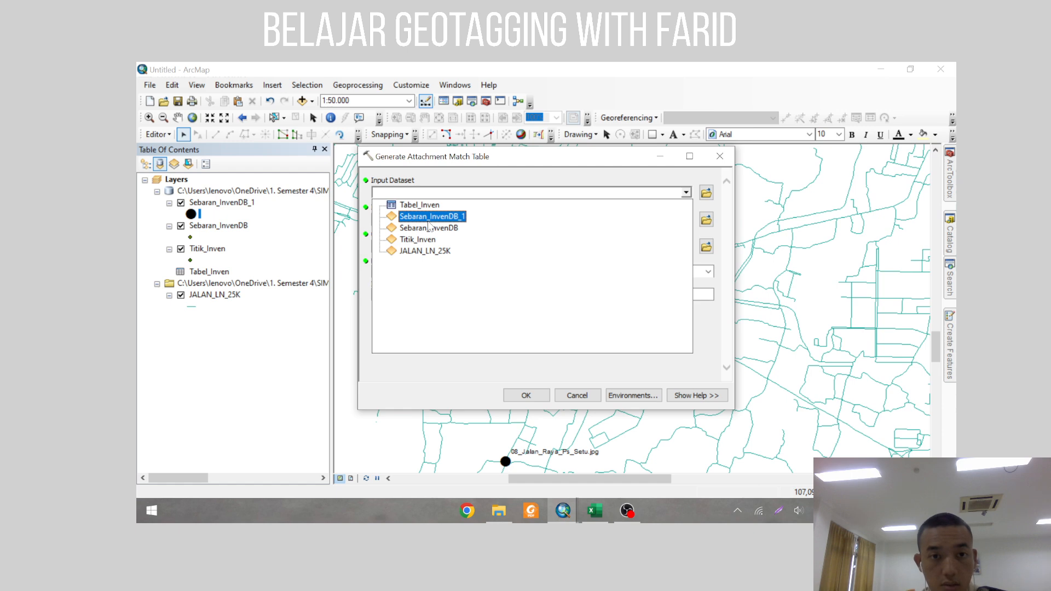
click(424, 217)
Step: Set the input folder to the foto folder inside Geotagging's Bahan Praktek PERTEMUAN 13 folder
click(707, 219)
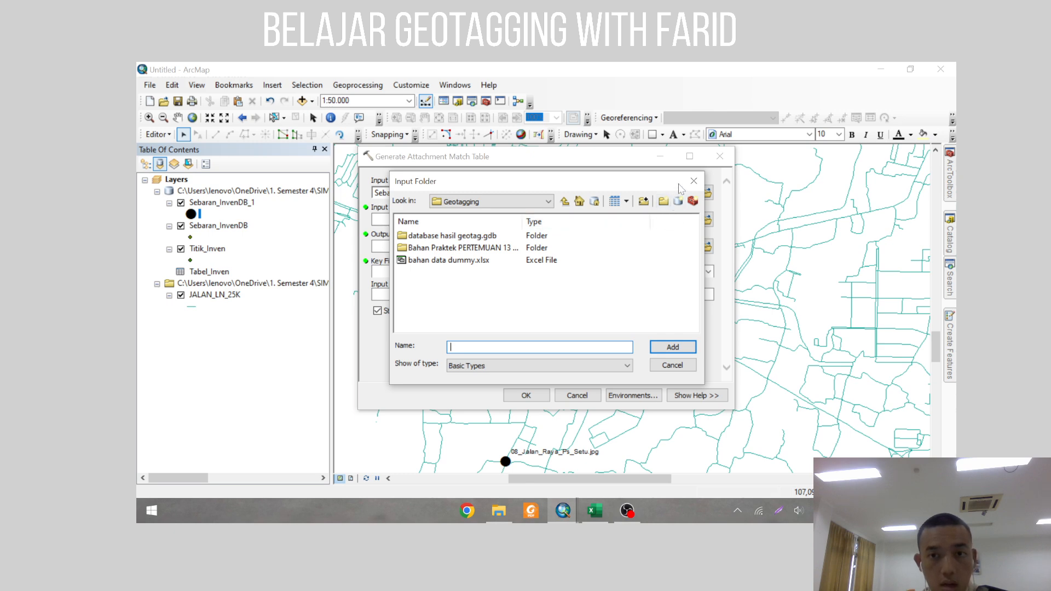
drag(644, 187, 742, 205)
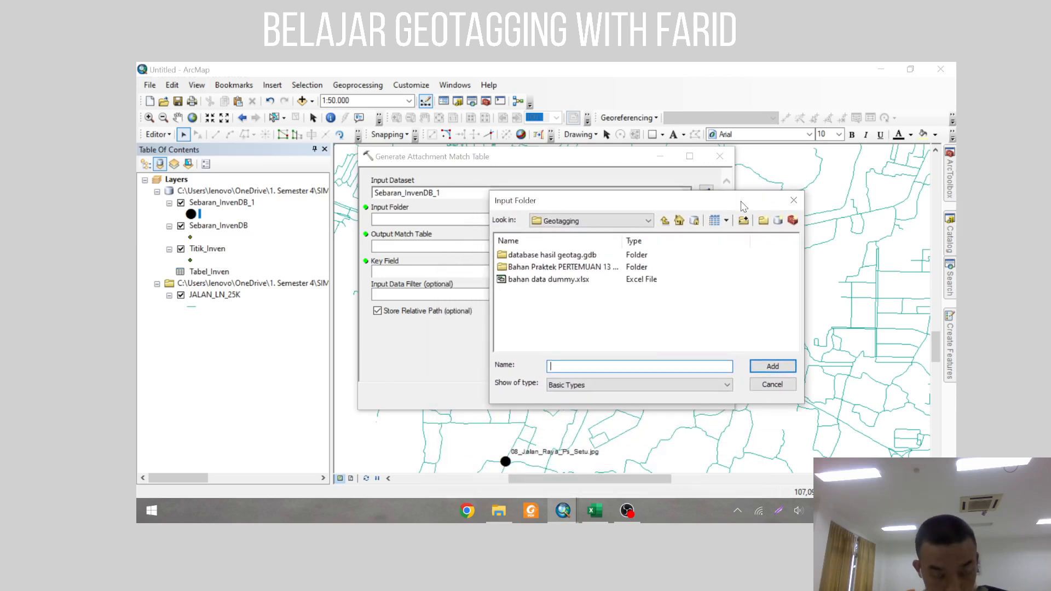
drag(742, 206, 656, 213)
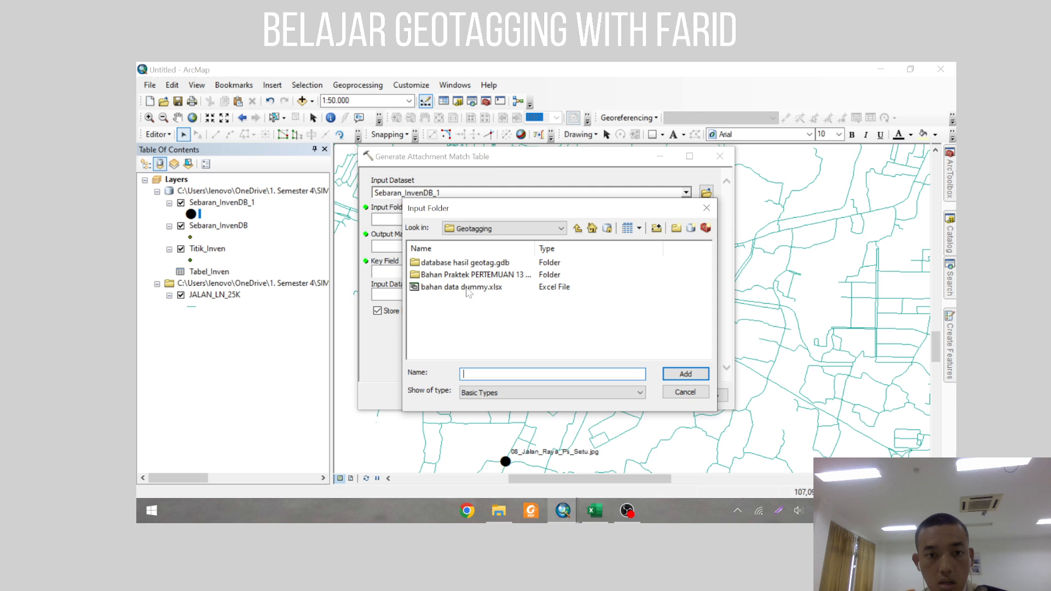
click(578, 229)
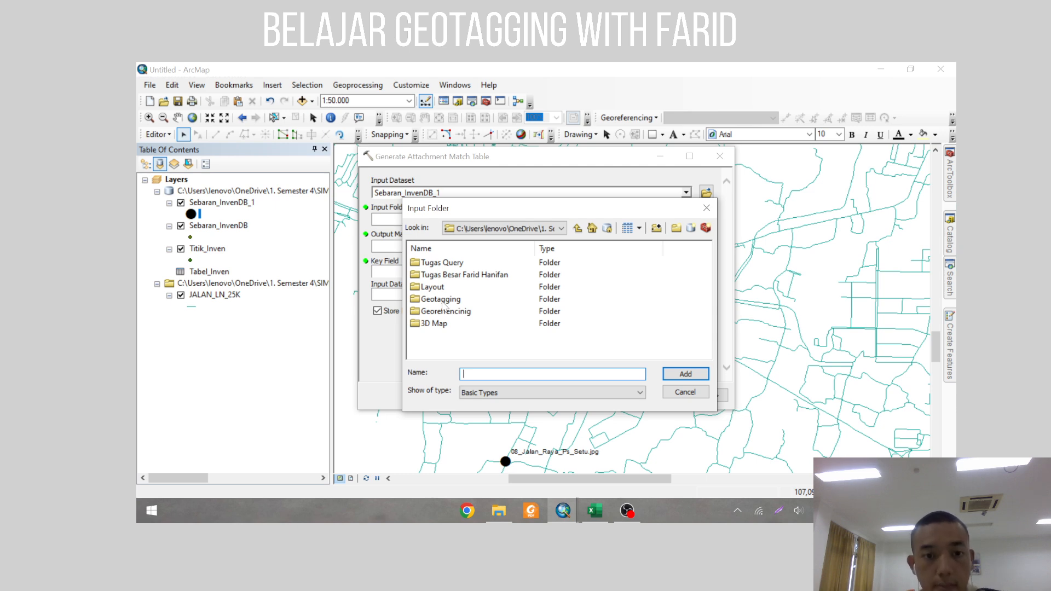
double_click(442, 300)
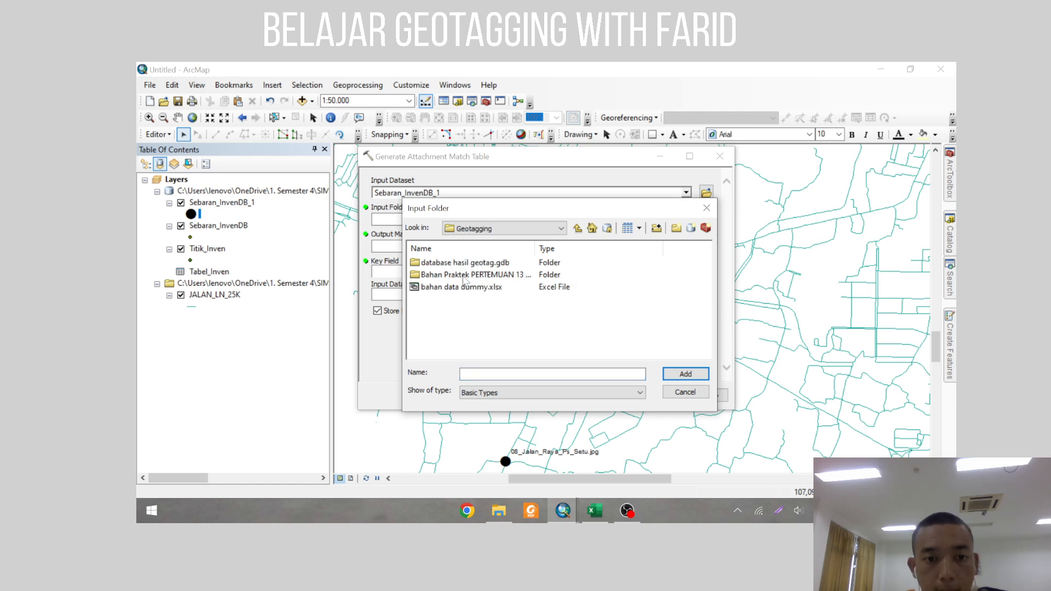
double_click(470, 274)
click(427, 275)
click(685, 374)
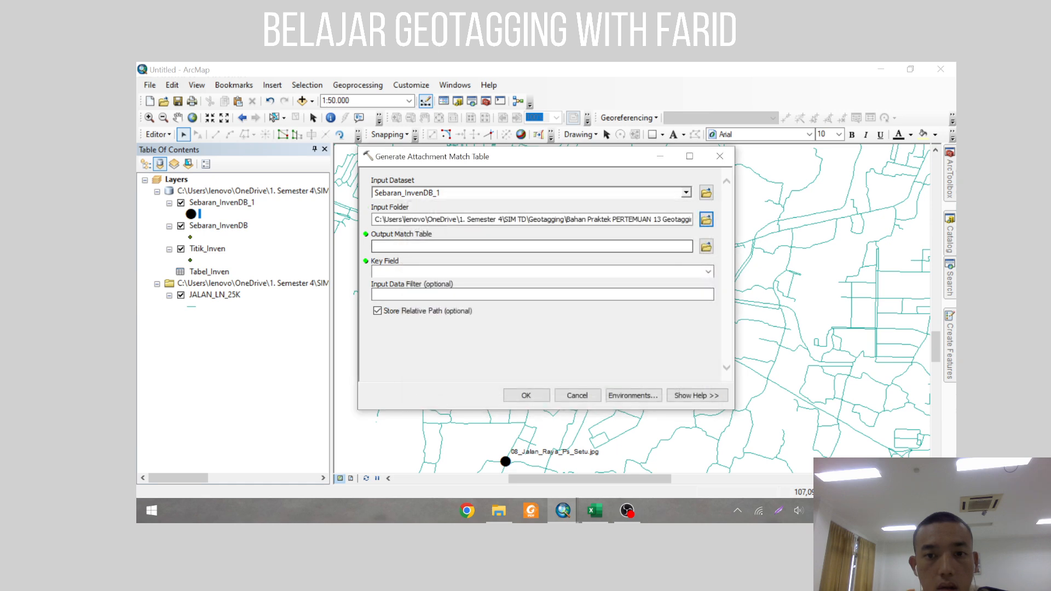
Step: Name the output match table Tabel_Inven in the geodatabase, set the key field to Name, and submit the tool
click(708, 249)
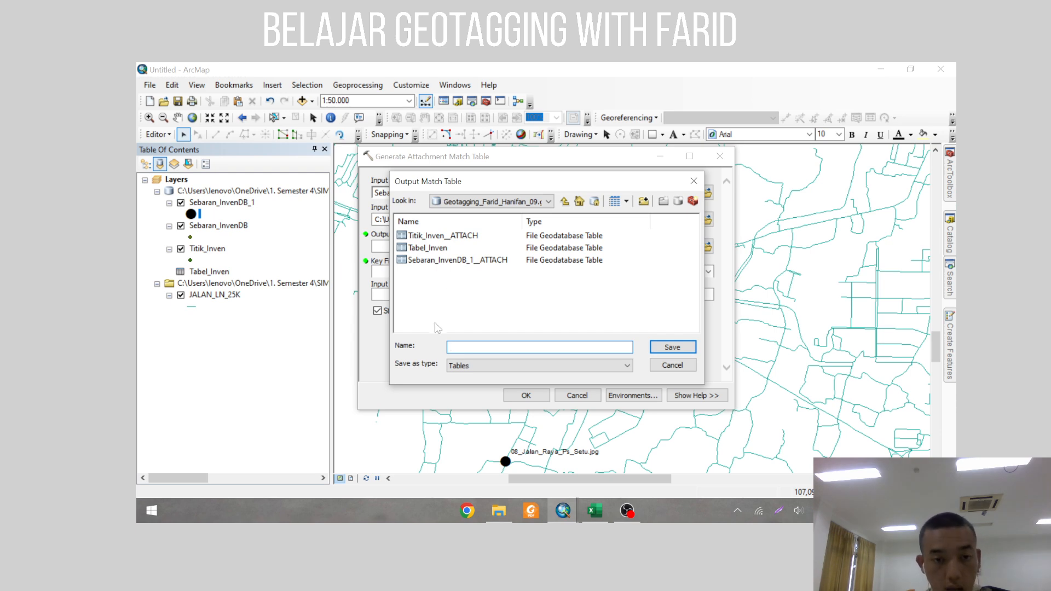
text(Tabel)
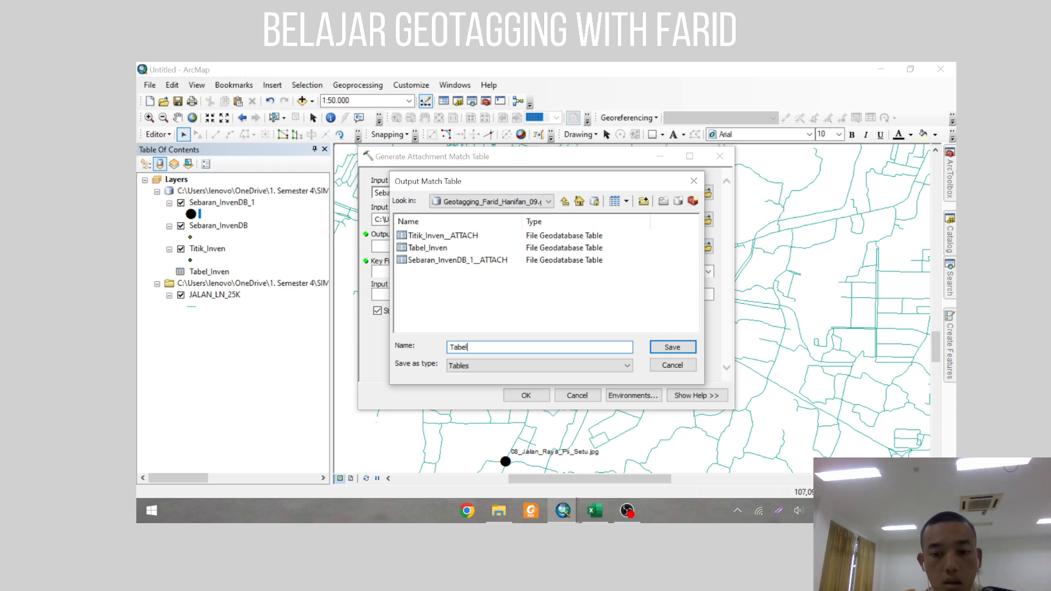
text(_Inven)
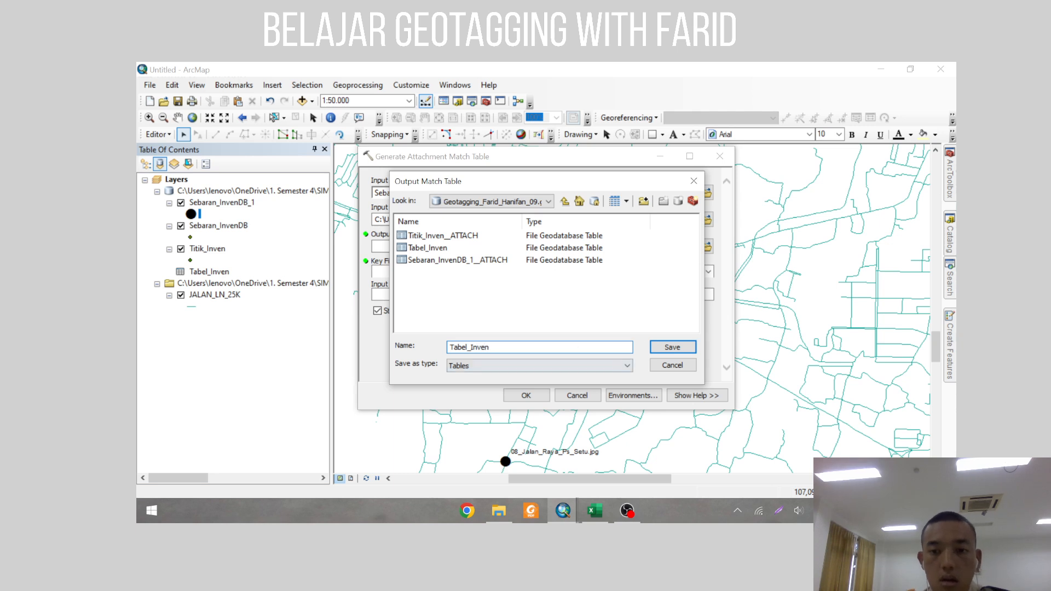
click(672, 347)
click(708, 285)
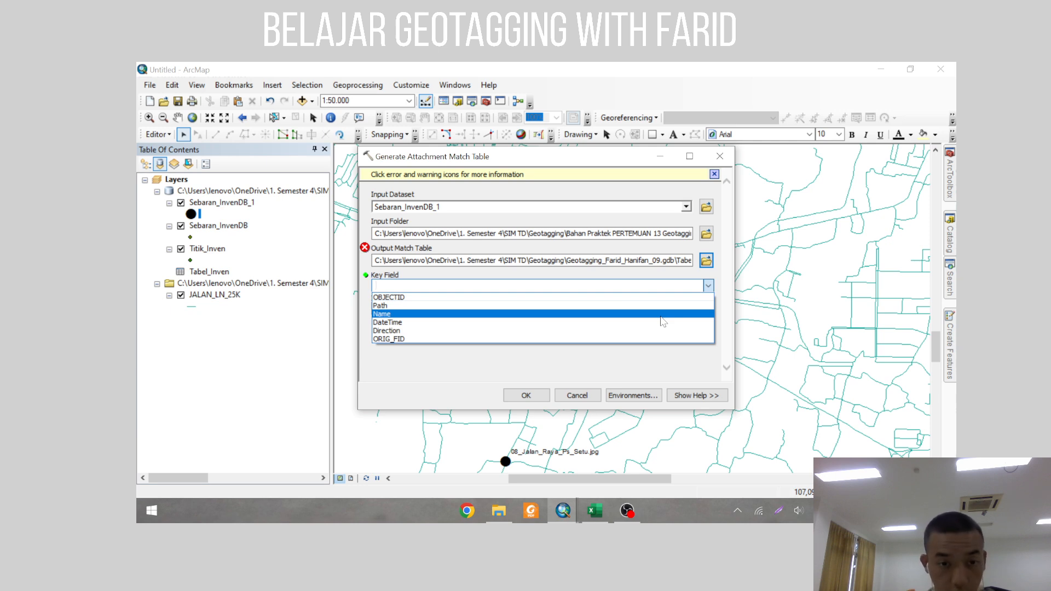
click(663, 314)
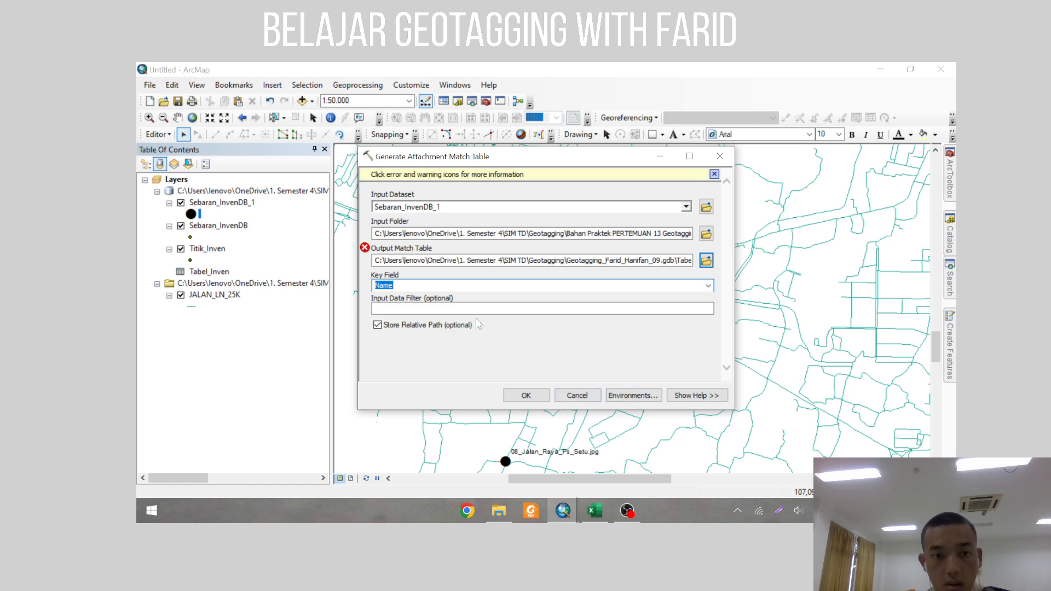
click(537, 399)
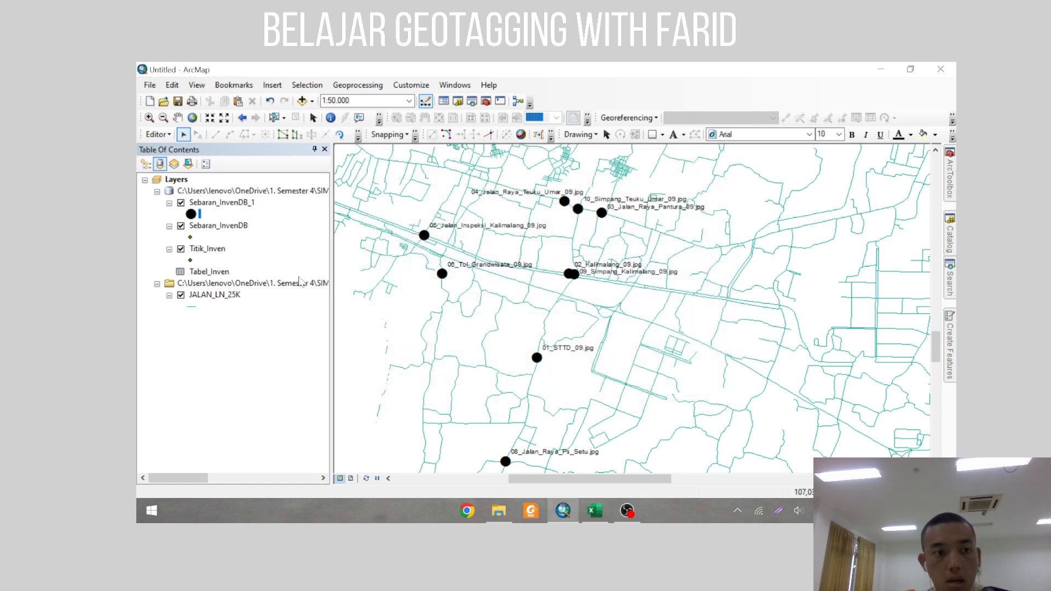
Step: Search for add attach and open the Add Attachments tool again
click(220, 273)
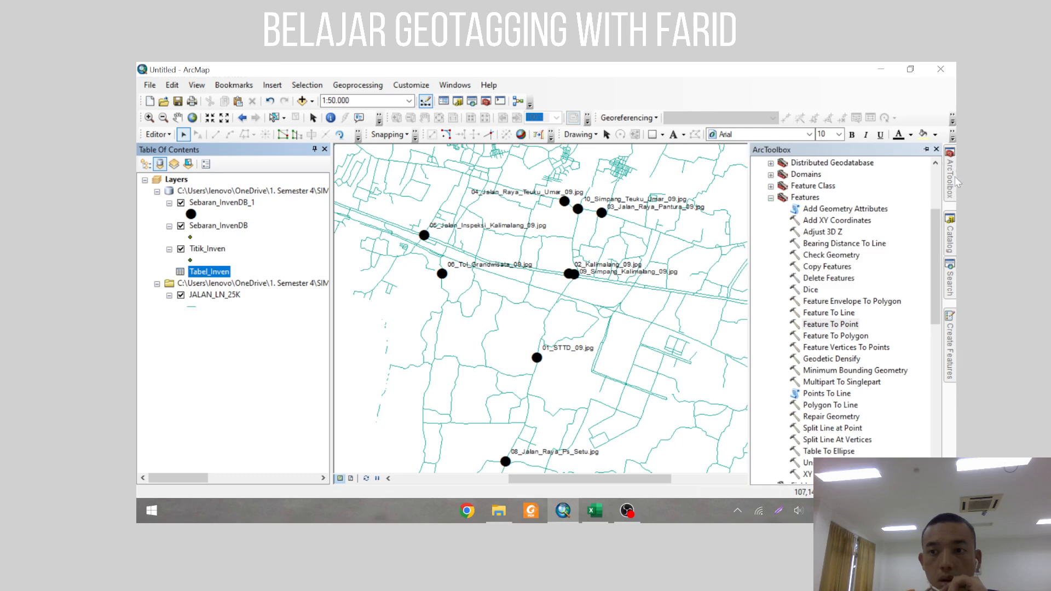
click(953, 277)
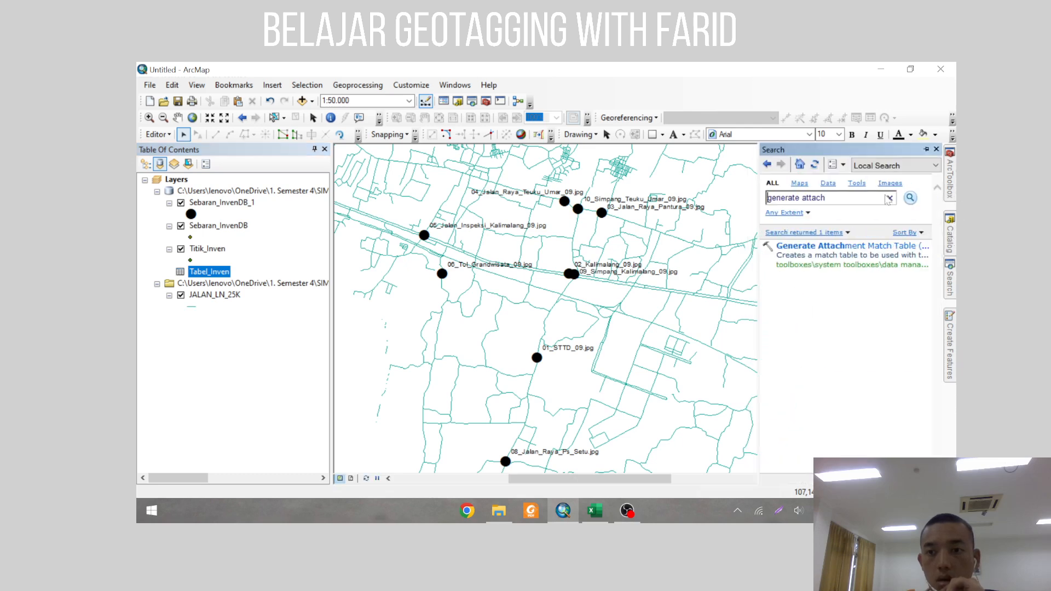
key(ctrl+a)
text(add)
key(Return)
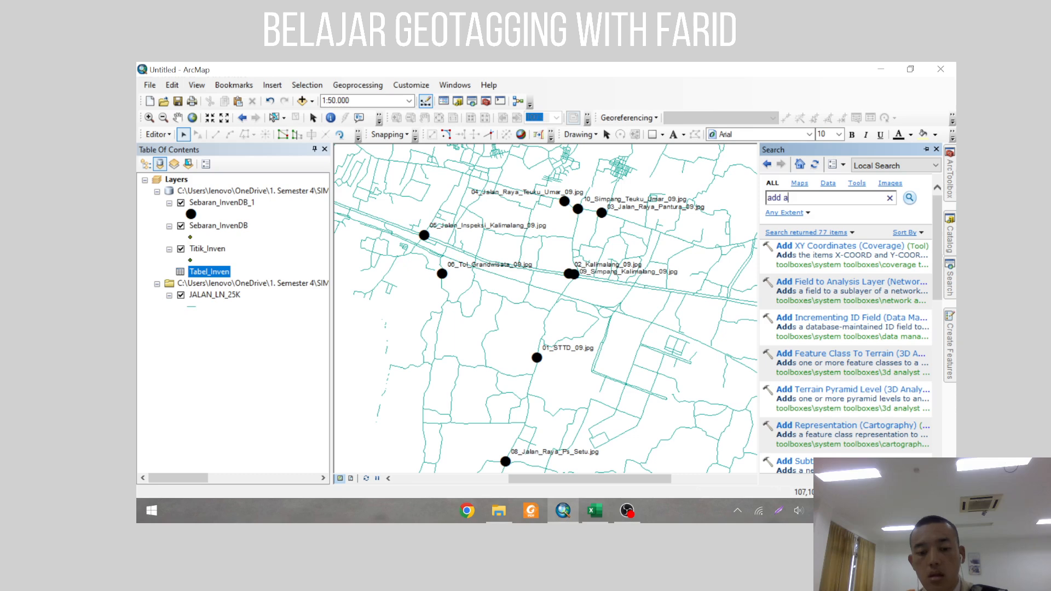
text(attach)
click(911, 198)
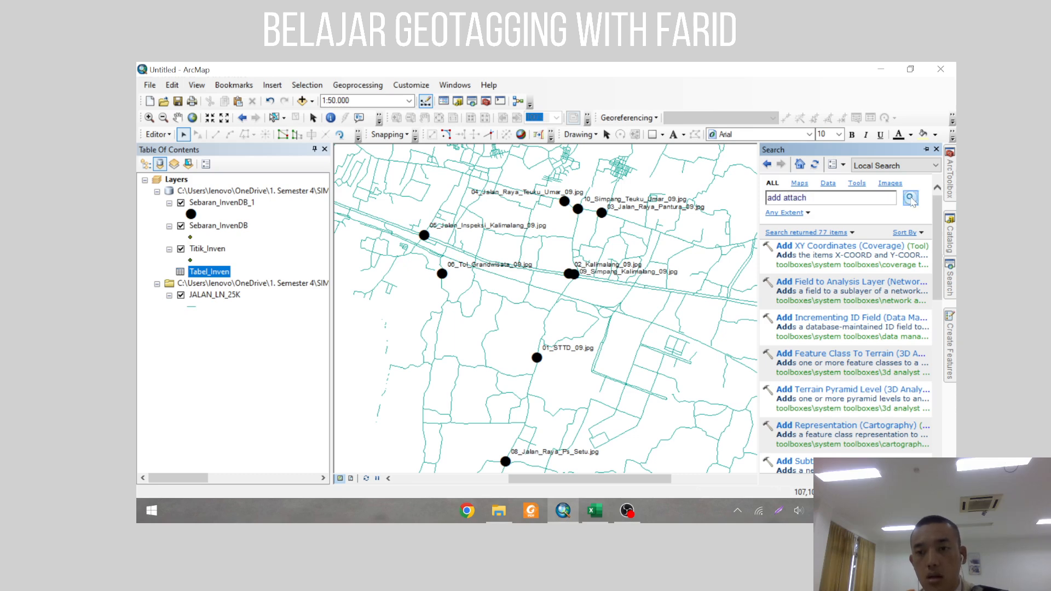
click(840, 247)
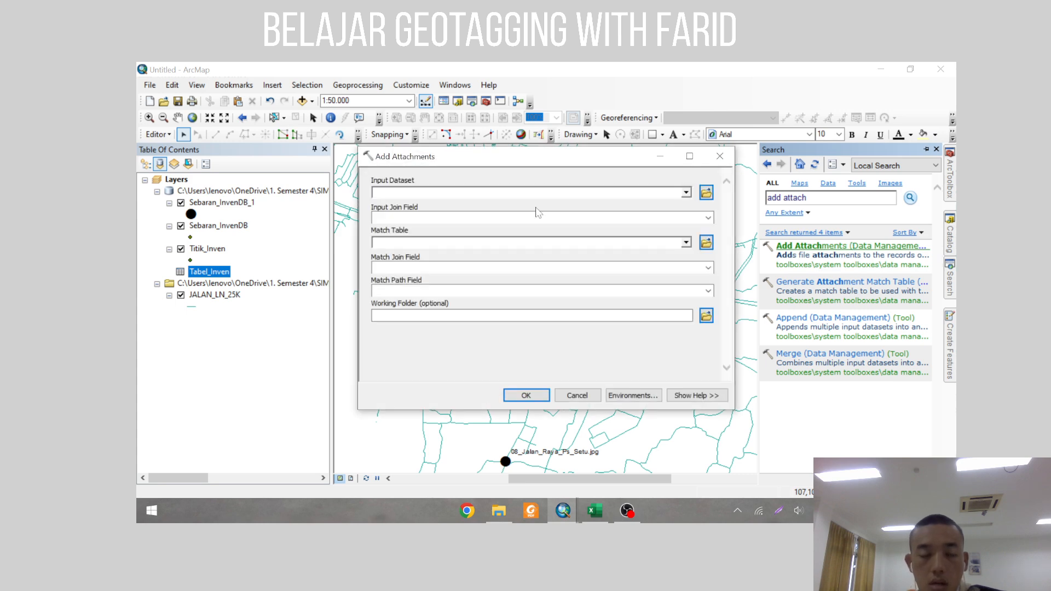
Step: Set the Add Attachments input dataset to Sebaran_InvenDB_1 and the input join field to Name
click(706, 192)
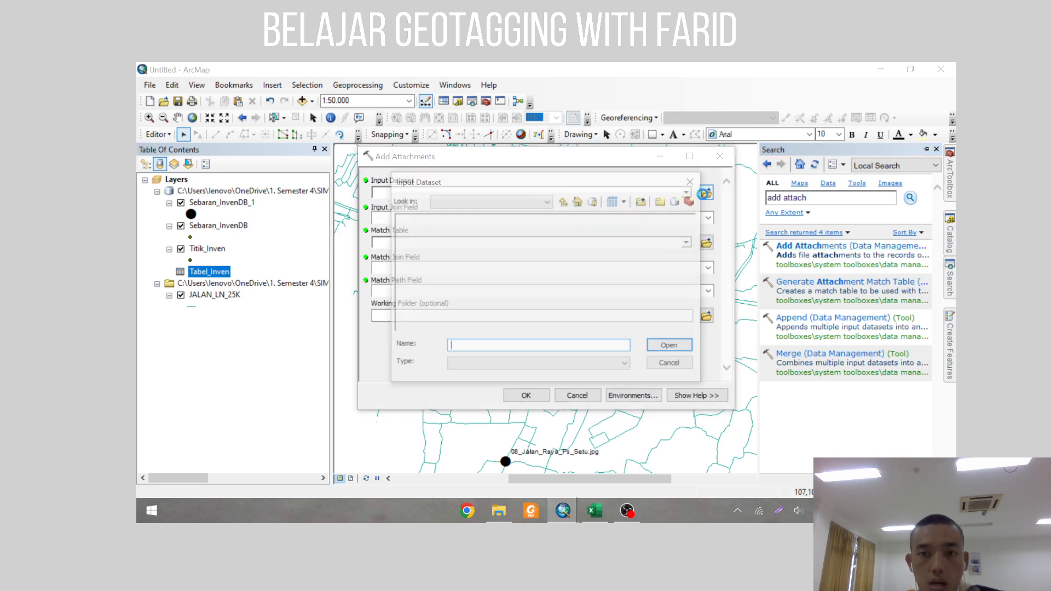
click(694, 181)
click(686, 193)
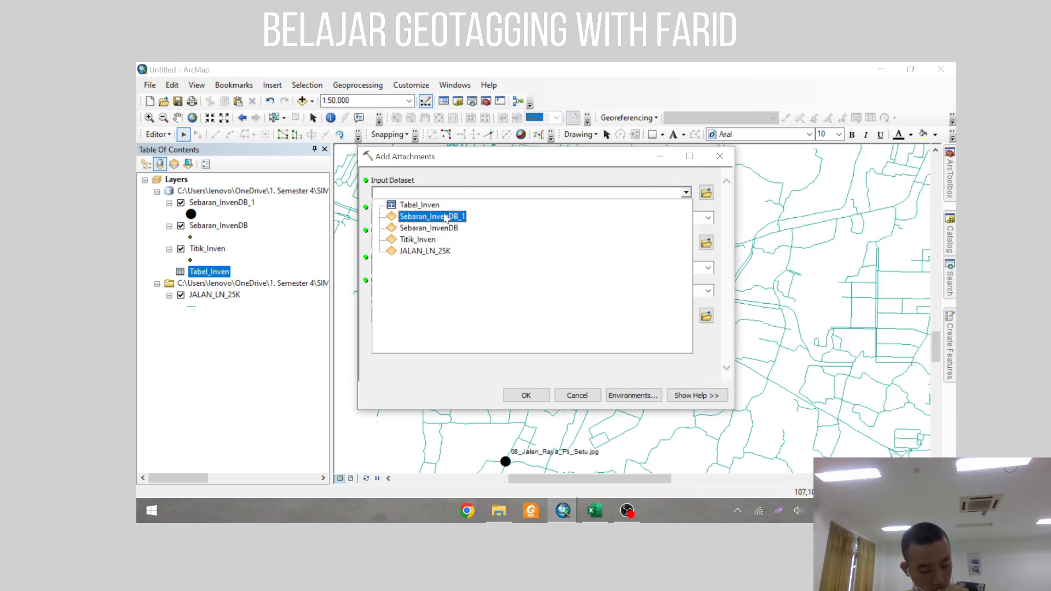
click(445, 217)
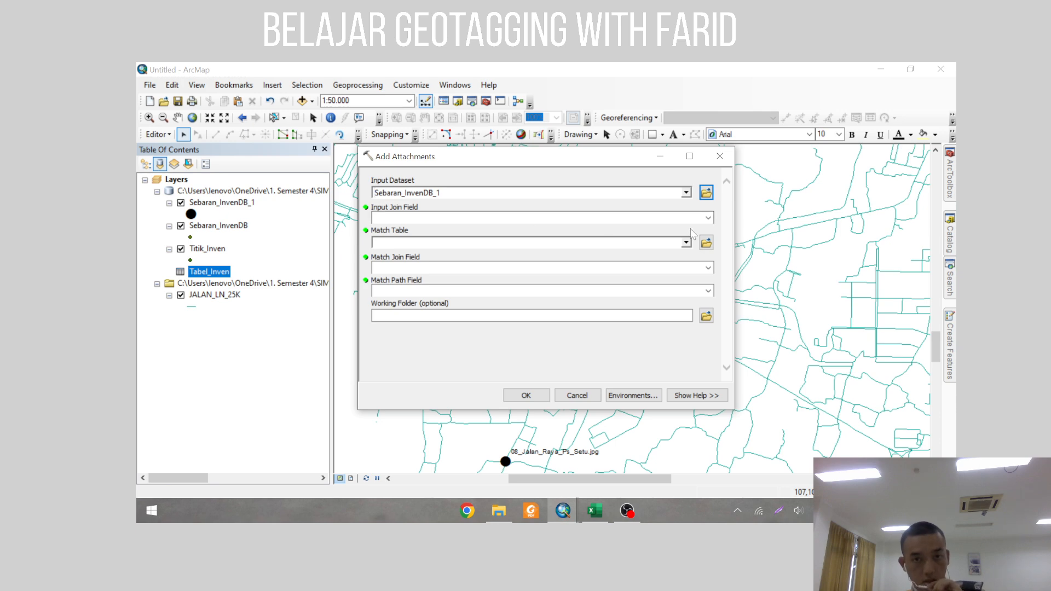
click(708, 218)
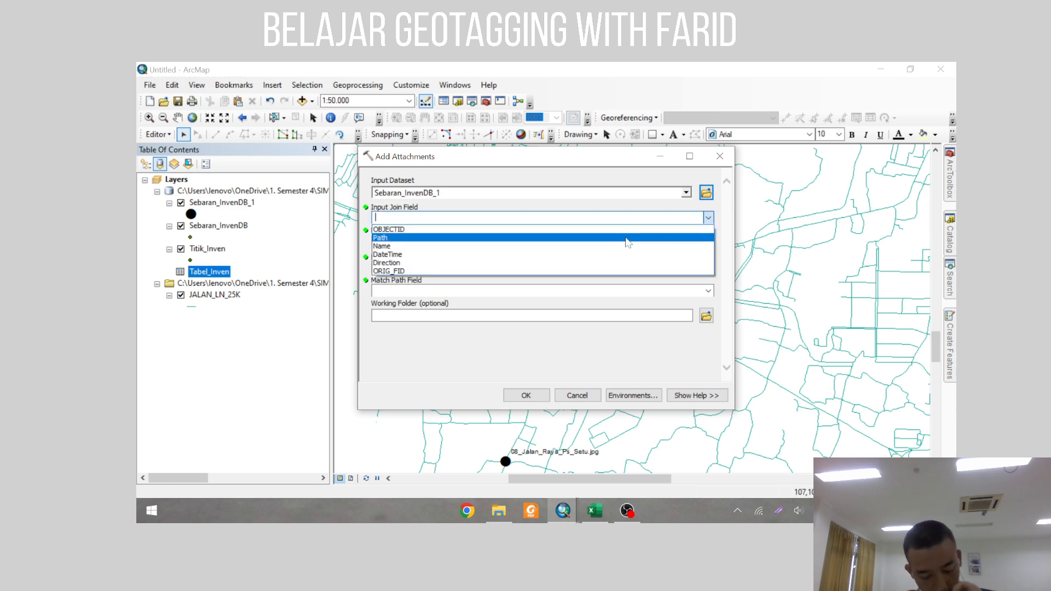
click(549, 245)
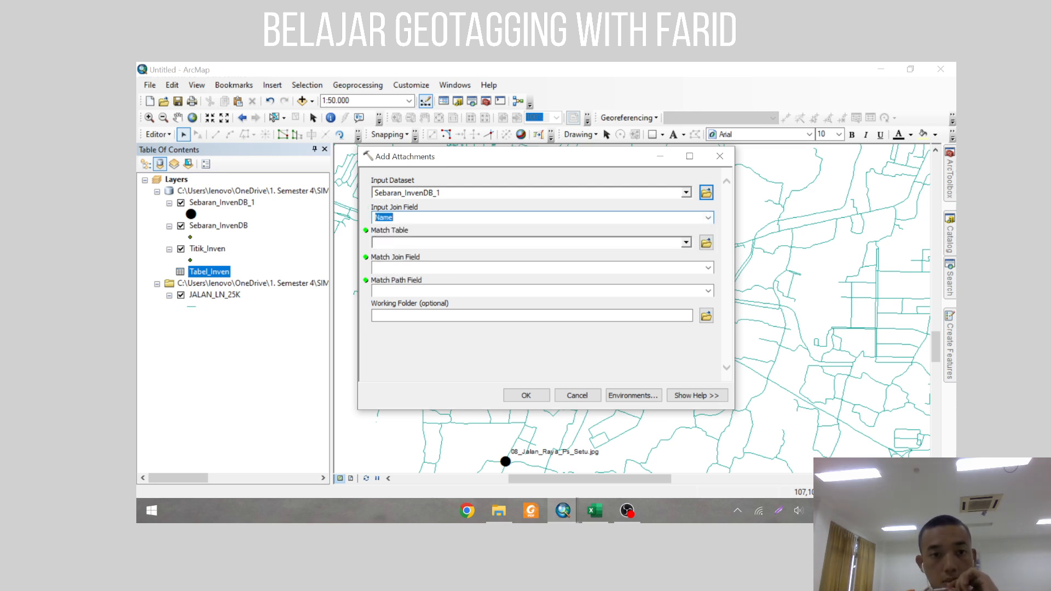
Step: Set the match table to Tabel_Inven and use Filename for both the match join field and the match path field
click(687, 245)
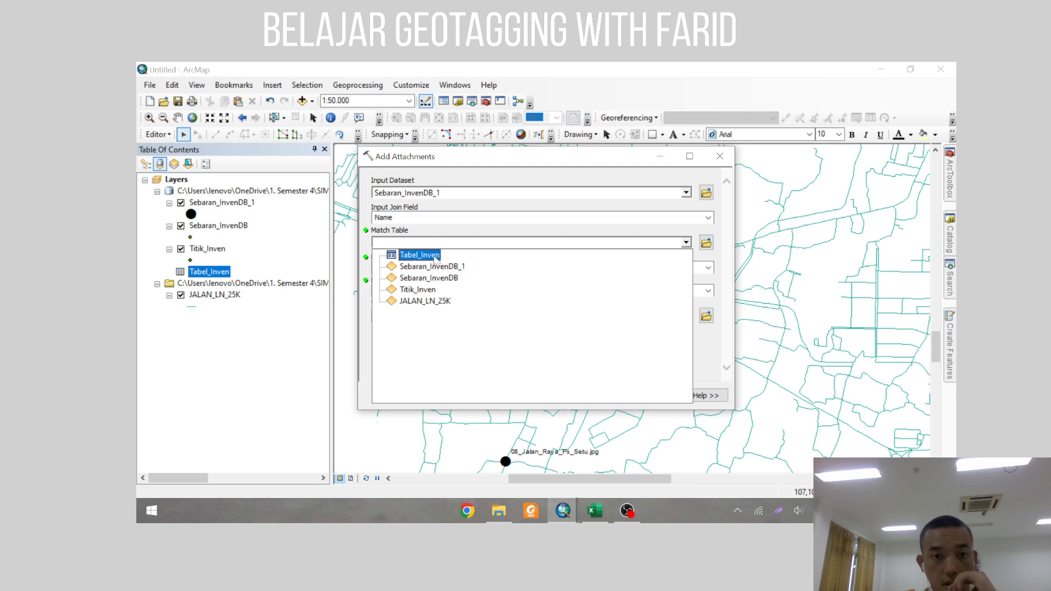
click(419, 256)
click(709, 267)
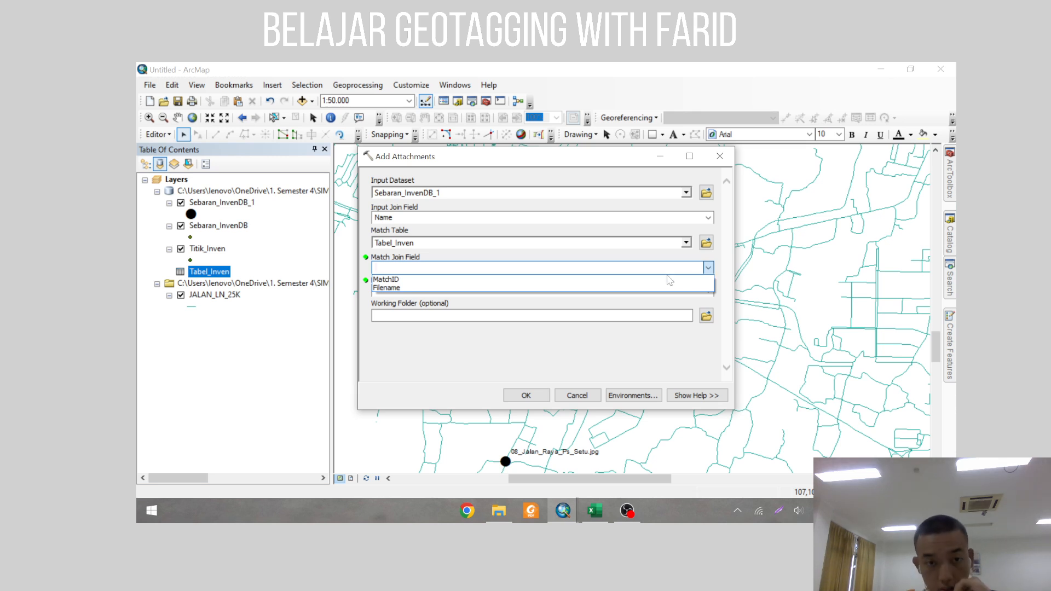
click(630, 287)
click(708, 291)
click(704, 312)
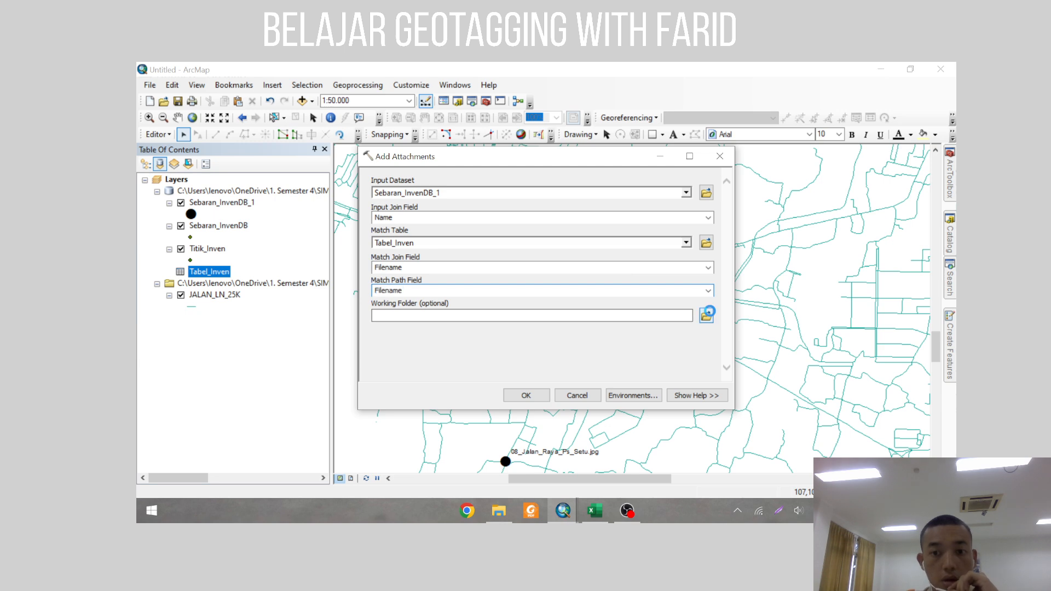
Step: Set the working folder to foto, try to run Add Attachments, and close the tool
click(707, 314)
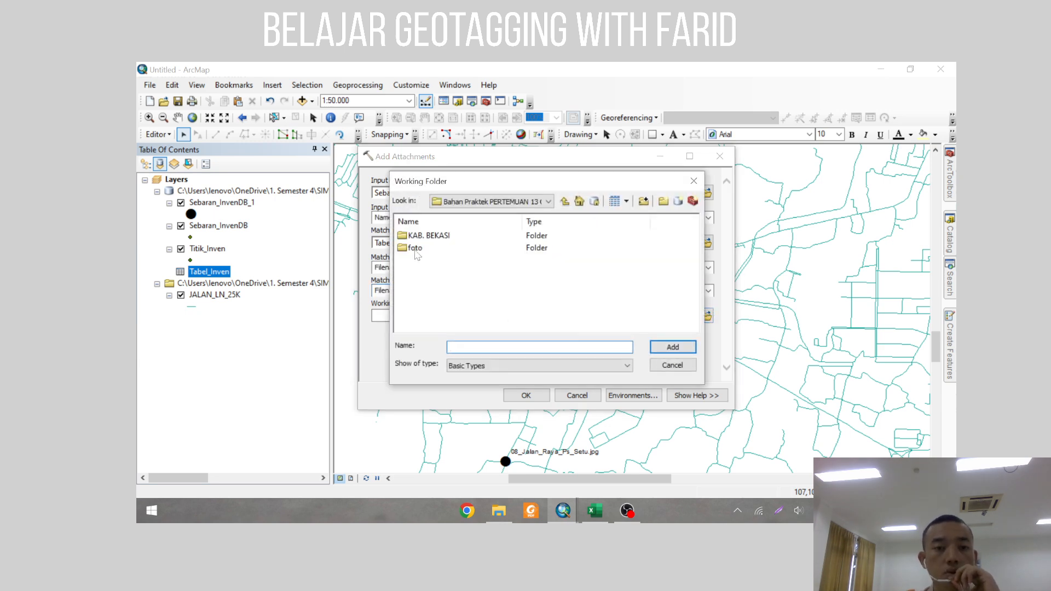
double_click(415, 248)
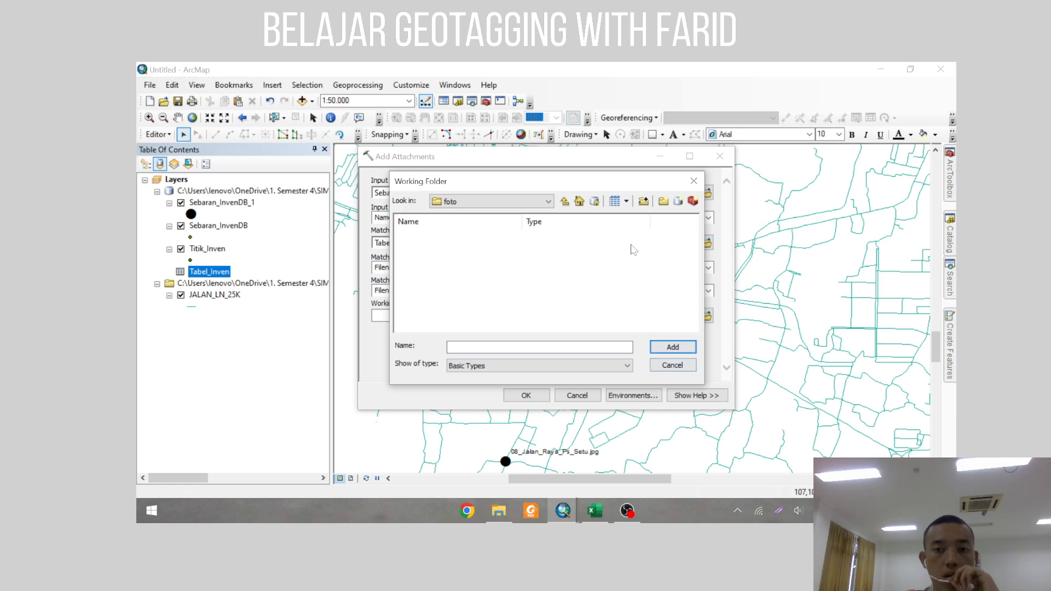
click(564, 201)
click(407, 250)
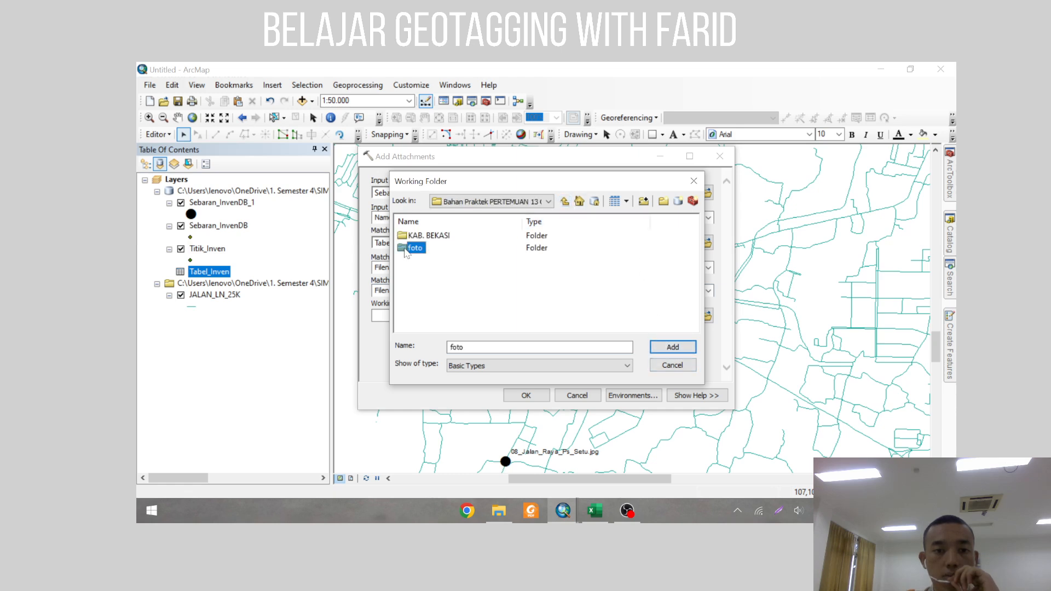
click(696, 349)
click(526, 395)
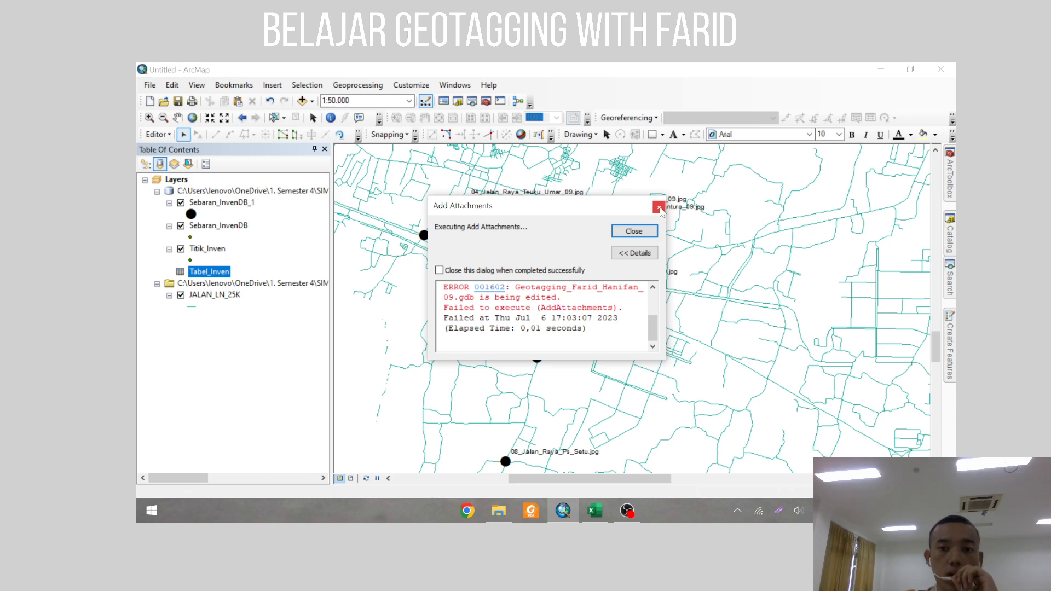
click(659, 207)
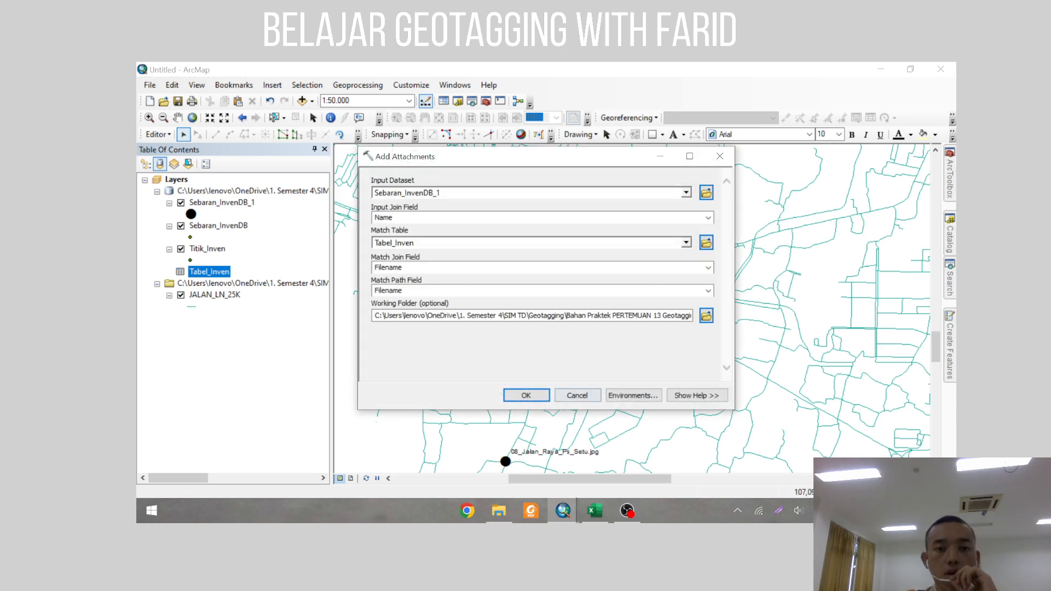
click(572, 395)
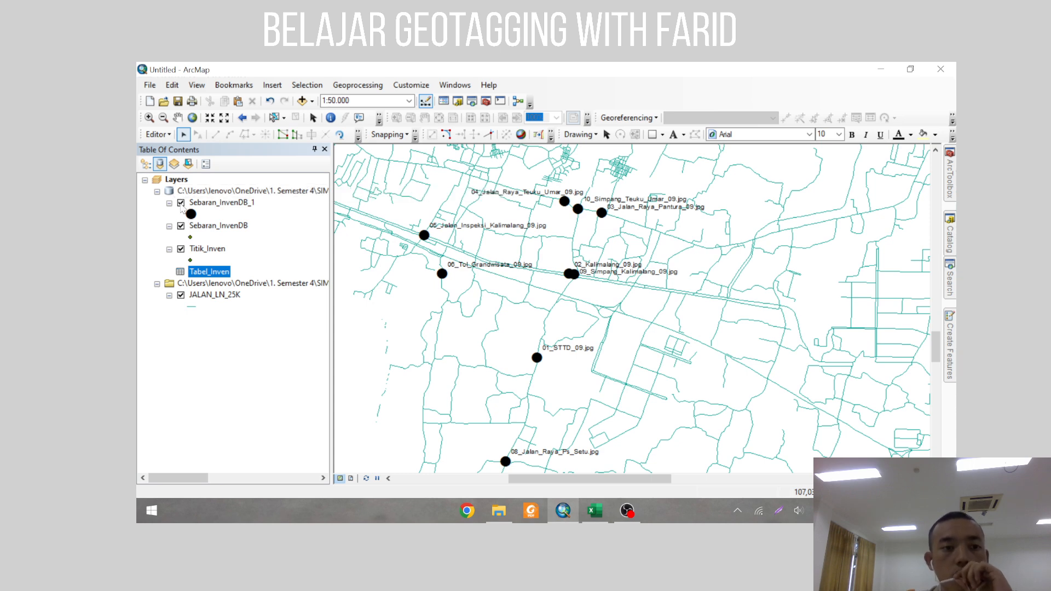
Step: Change the Sebaran_InvenDB_1 point symbol to the green Star 4 marker
click(190, 215)
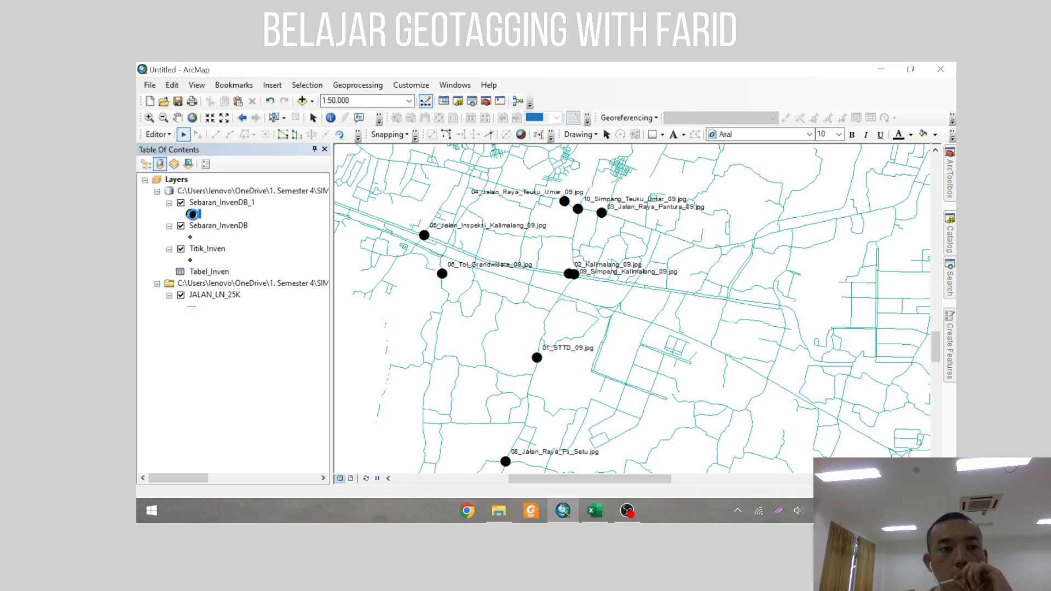
scroll(712, 366, down, 3)
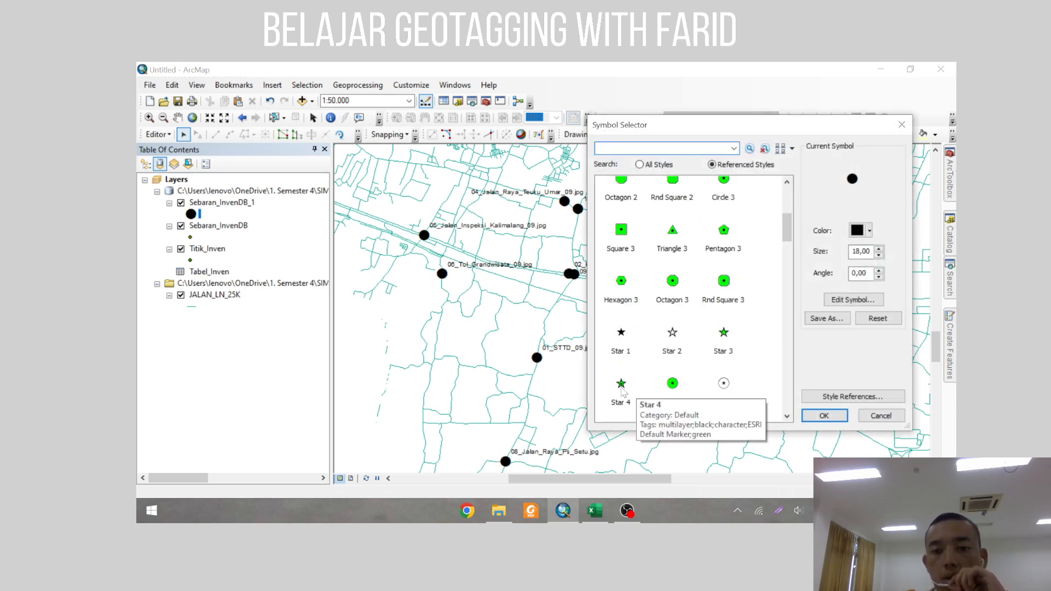
click(621, 383)
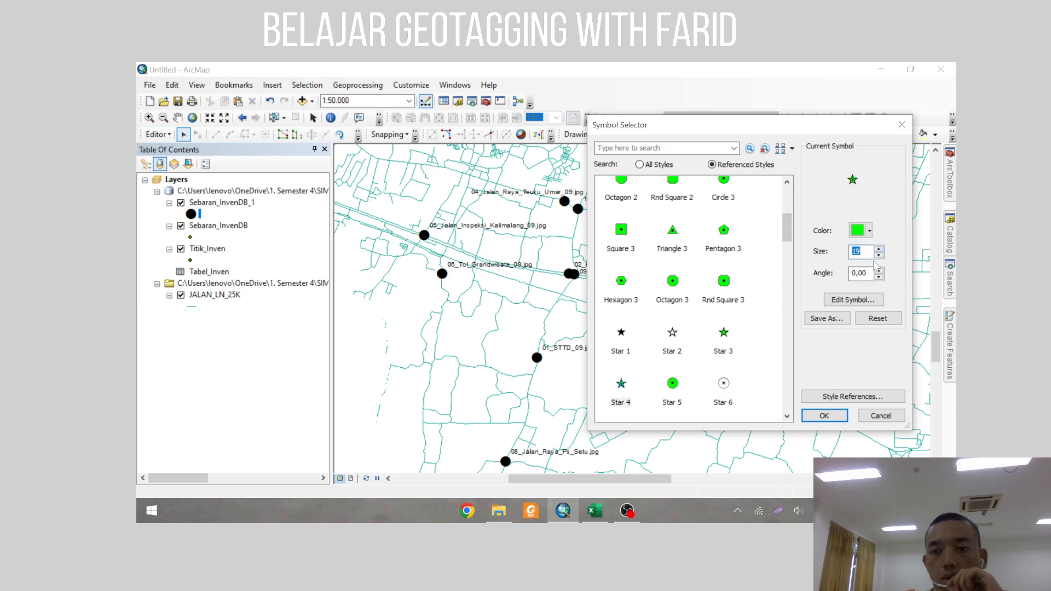
click(824, 416)
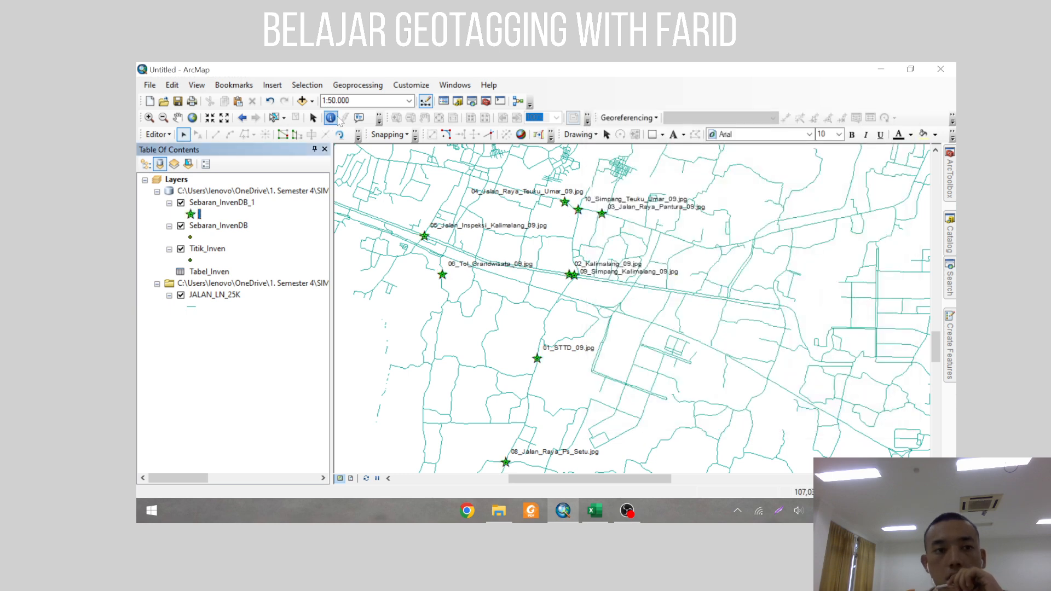
Step: Use the HTML popup on the 05_Jalan_Inspeksi_Kalimalang_09.jpg point, view its attached photo, and close it
click(359, 118)
click(444, 280)
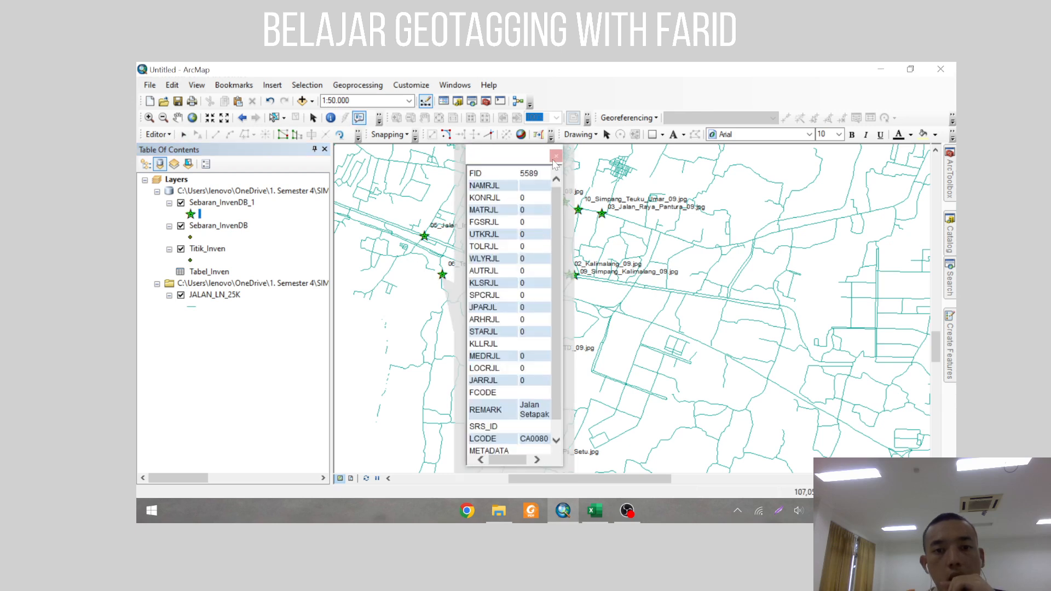
click(556, 156)
click(425, 236)
click(482, 237)
scroll(637, 307, down, 5)
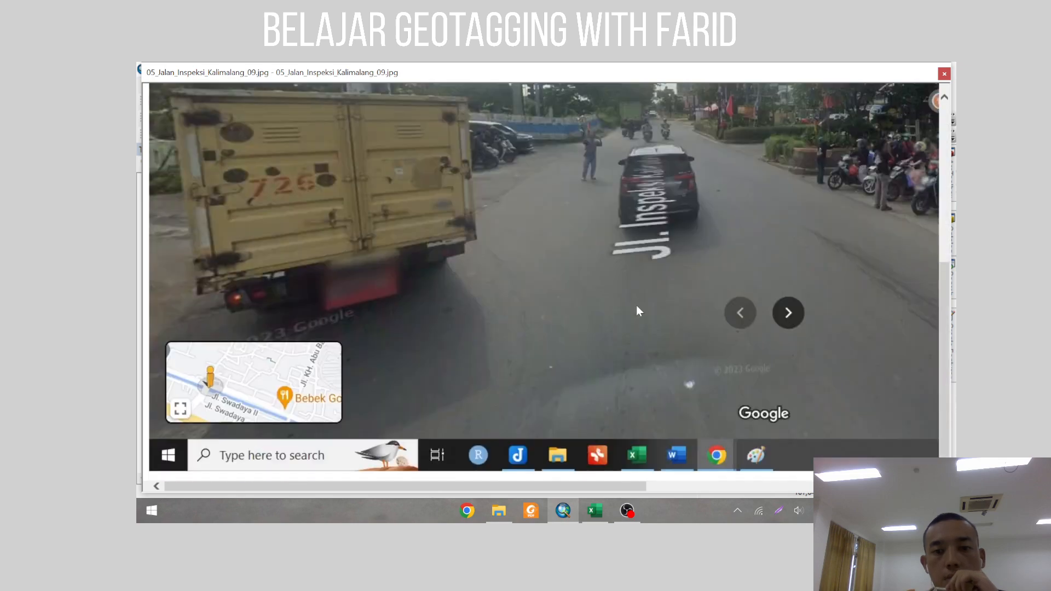
click(944, 73)
click(670, 157)
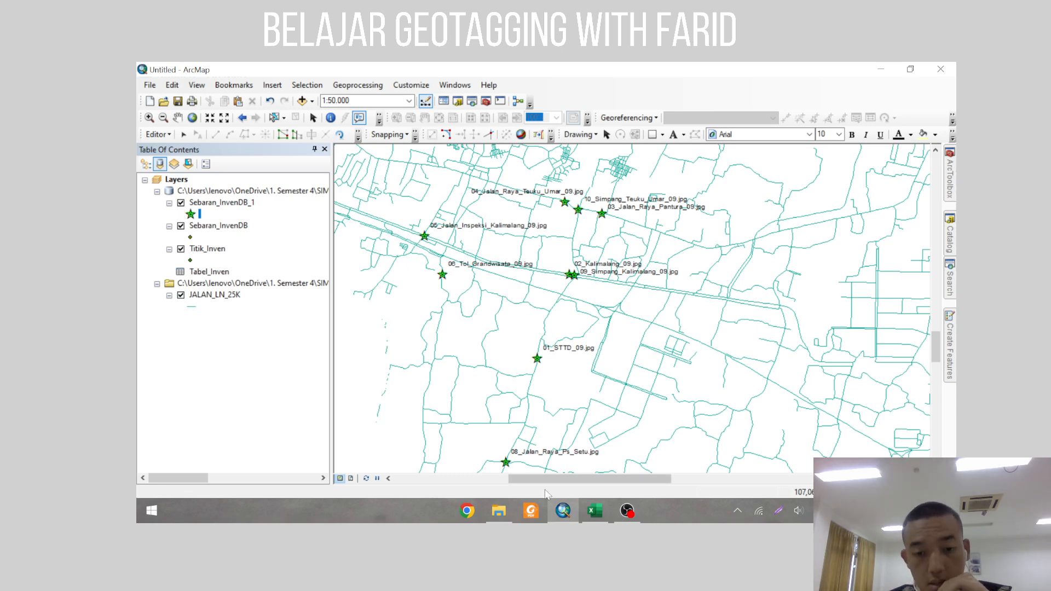
Step: Switch to the Excel dummy data workbook, review its road attribute columns, and return to ArcMap
click(596, 510)
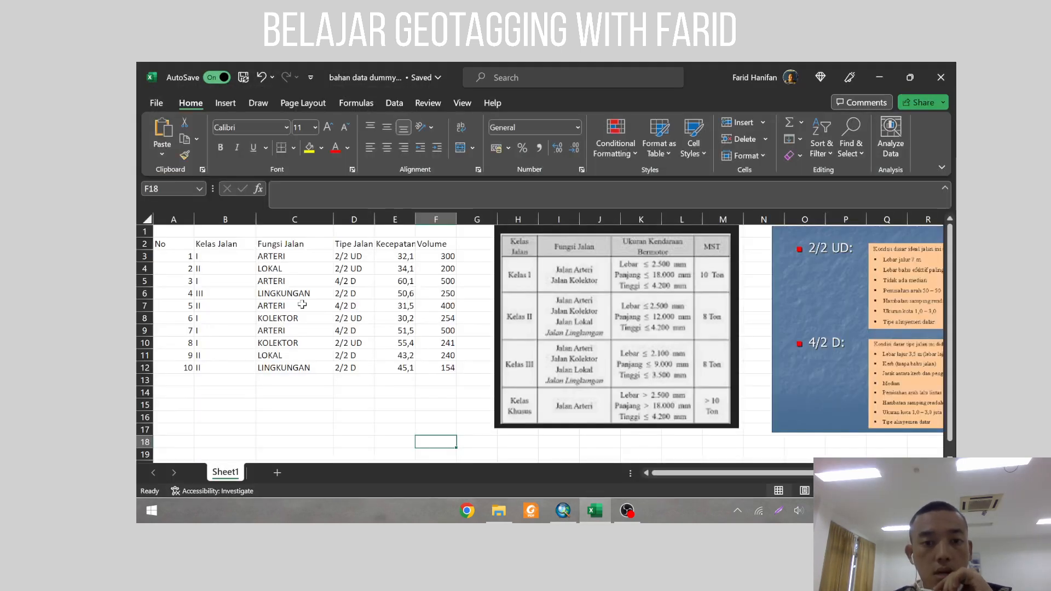
click(303, 305)
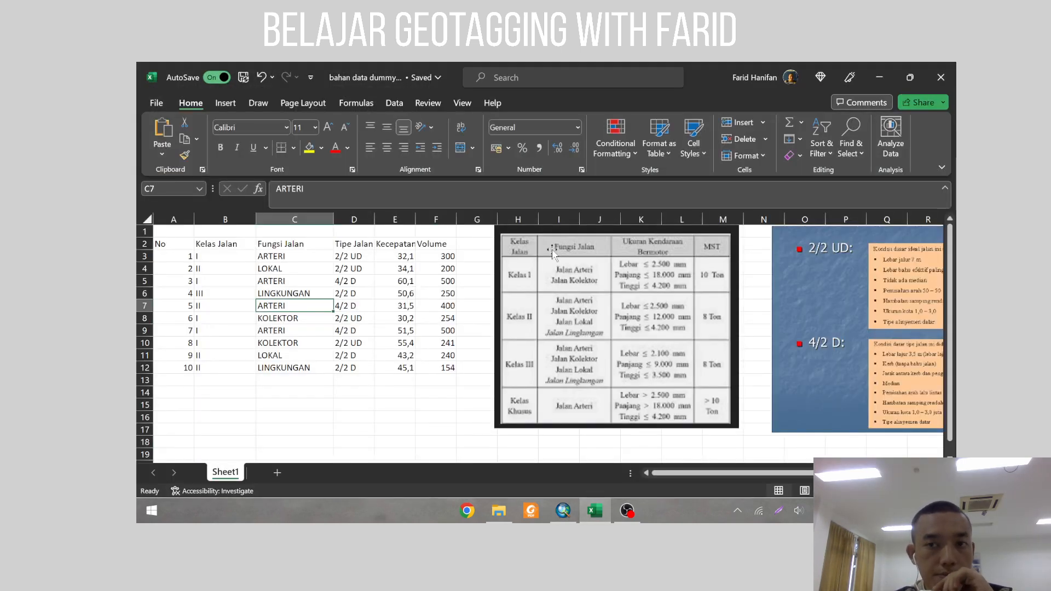
click(882, 77)
Step: Stop the edit session and open the attribute table of Sebaran_InvenDB_1
click(157, 135)
click(176, 162)
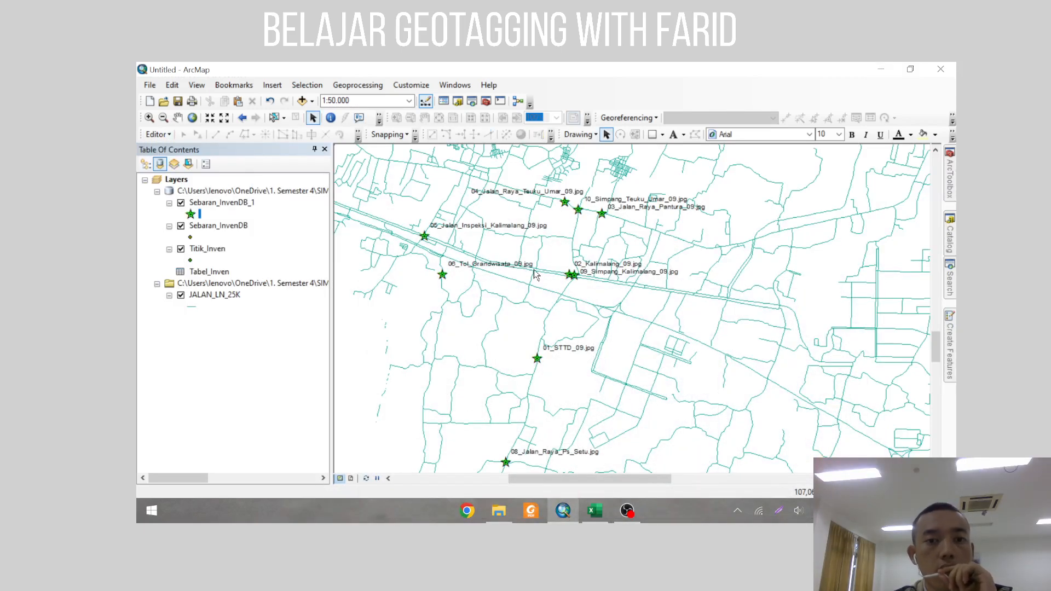
click(219, 203)
right_click(208, 204)
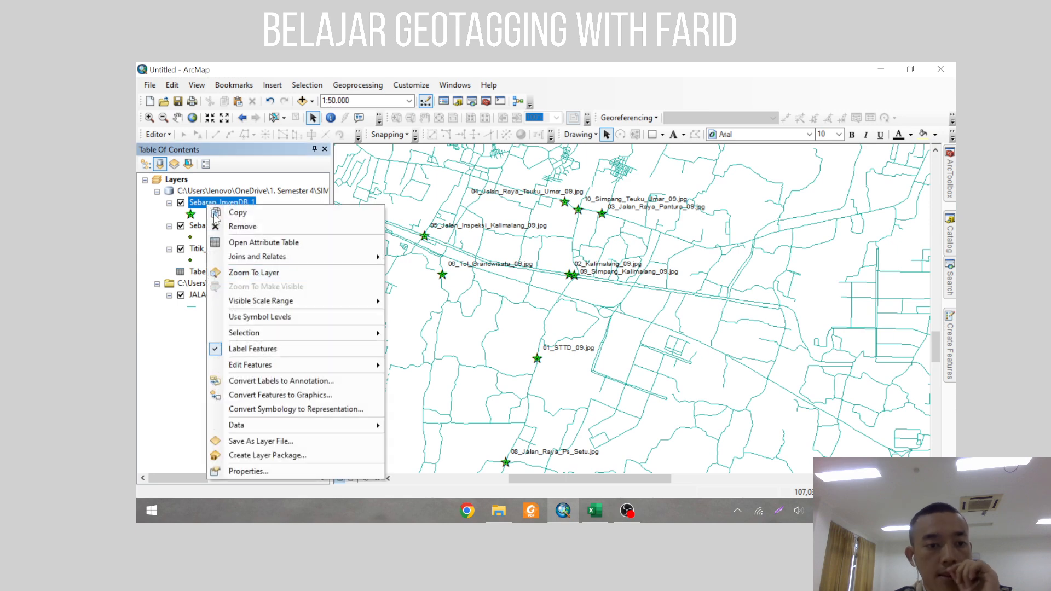
click(269, 242)
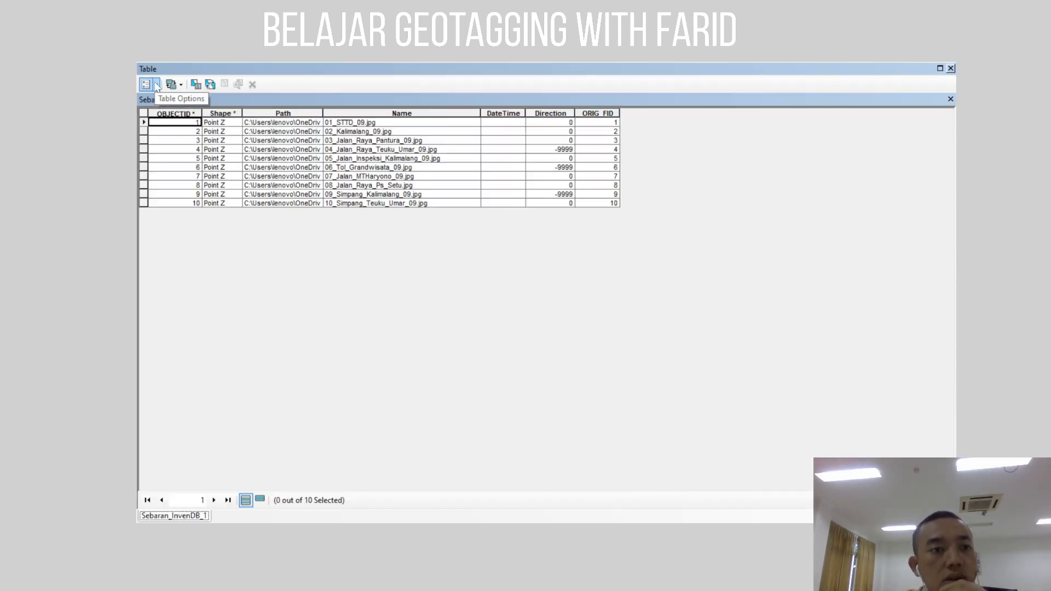
Step: Add a Text field named Kelas_Jalan with length 50 to the attribute table
click(156, 86)
click(189, 180)
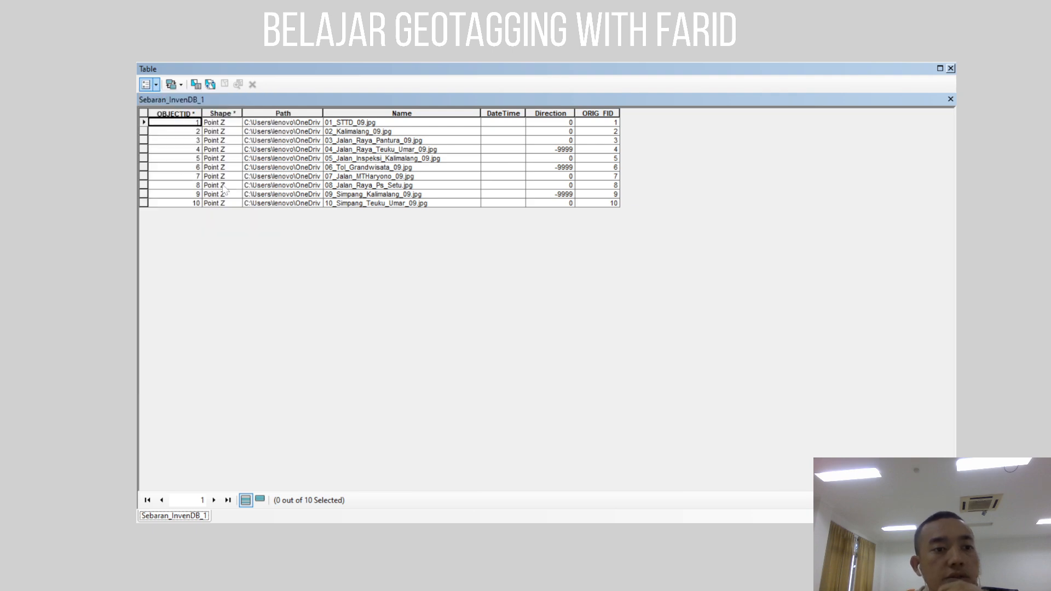
text(Kels)
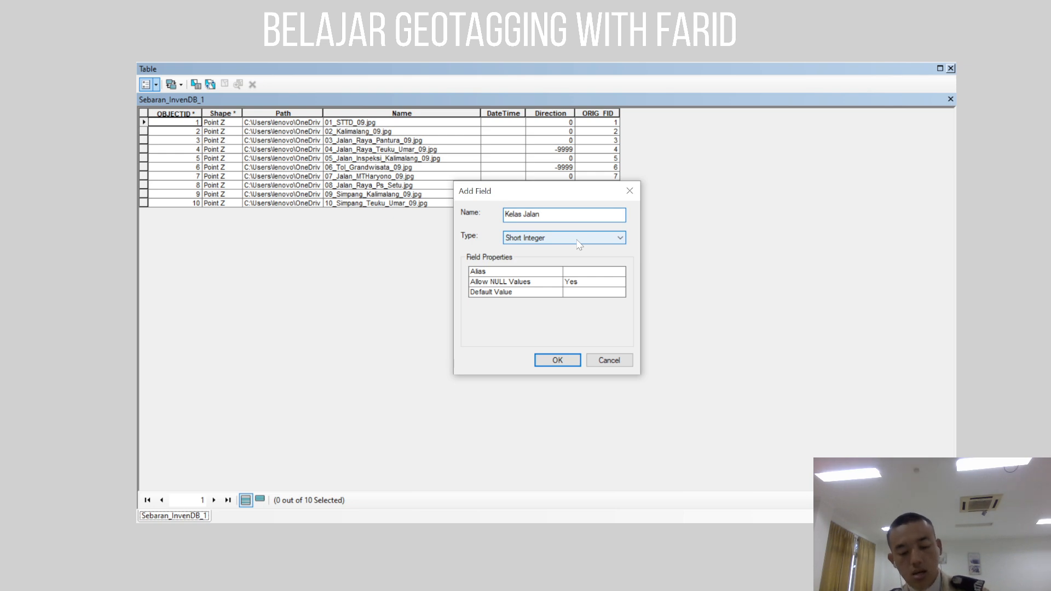
click(579, 239)
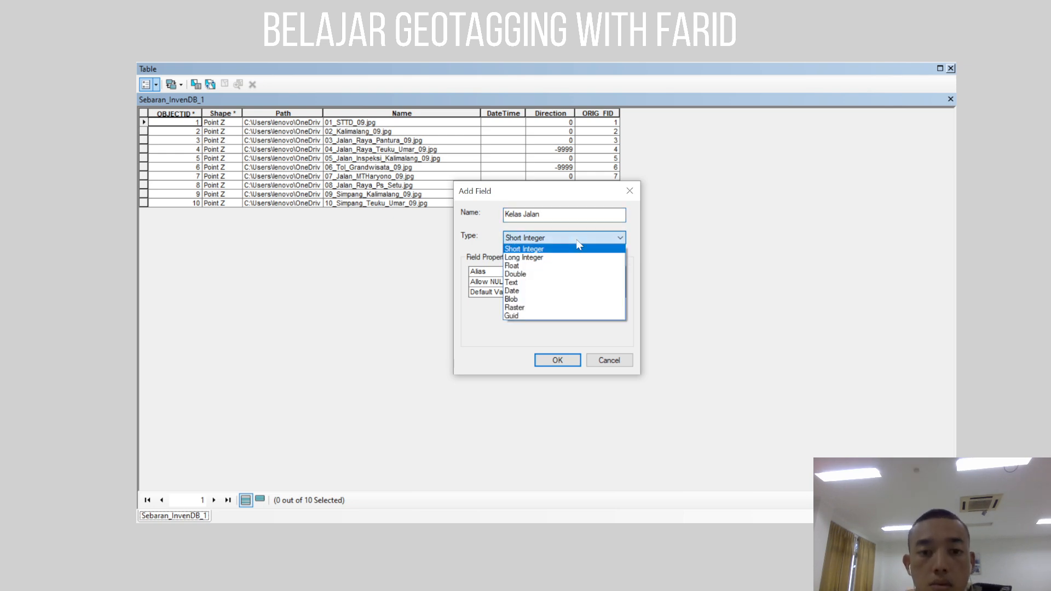
click(569, 283)
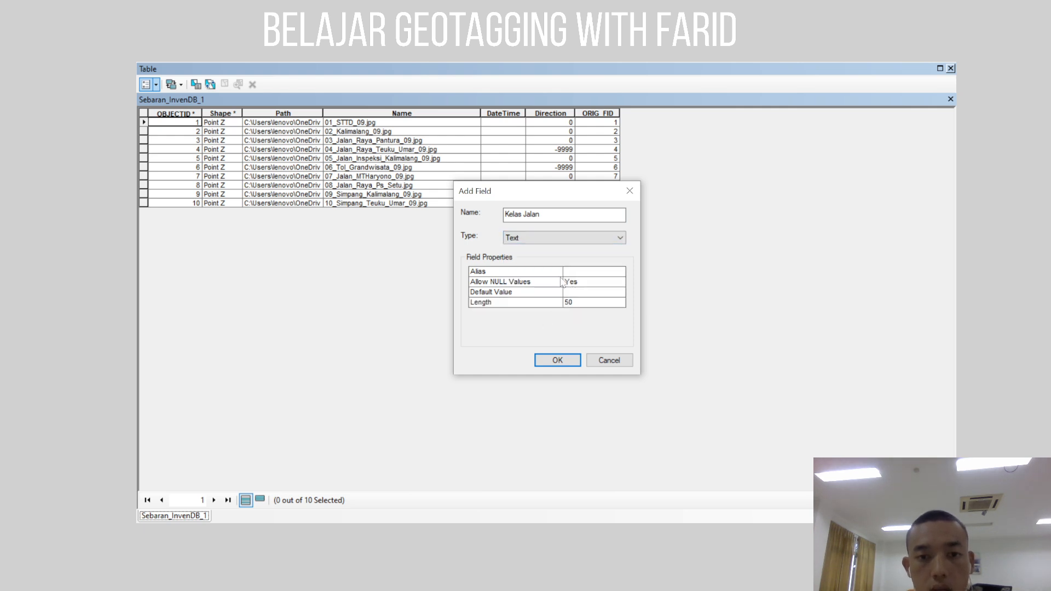
click(554, 362)
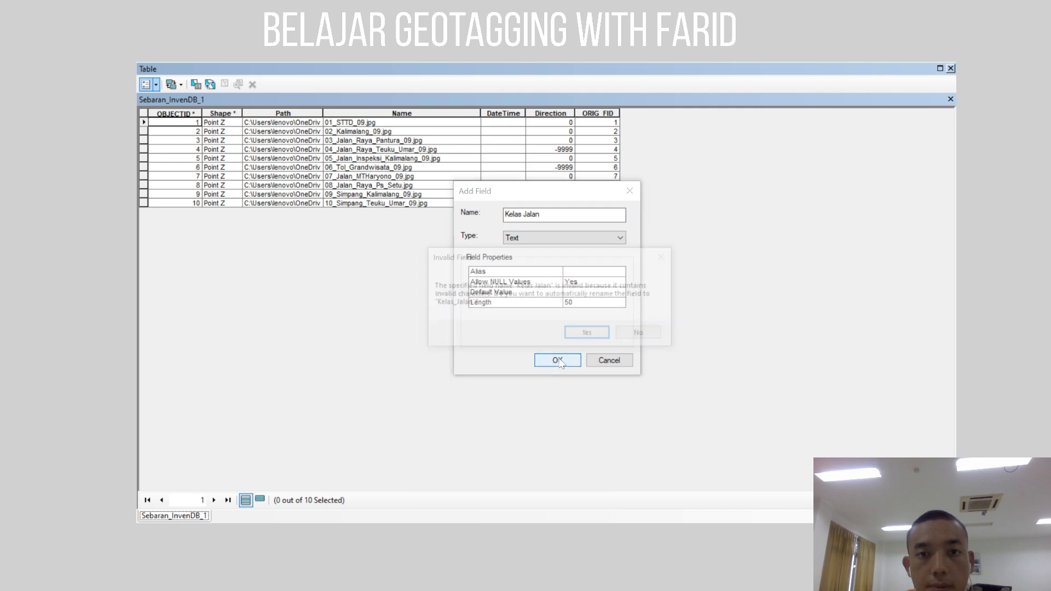
click(633, 336)
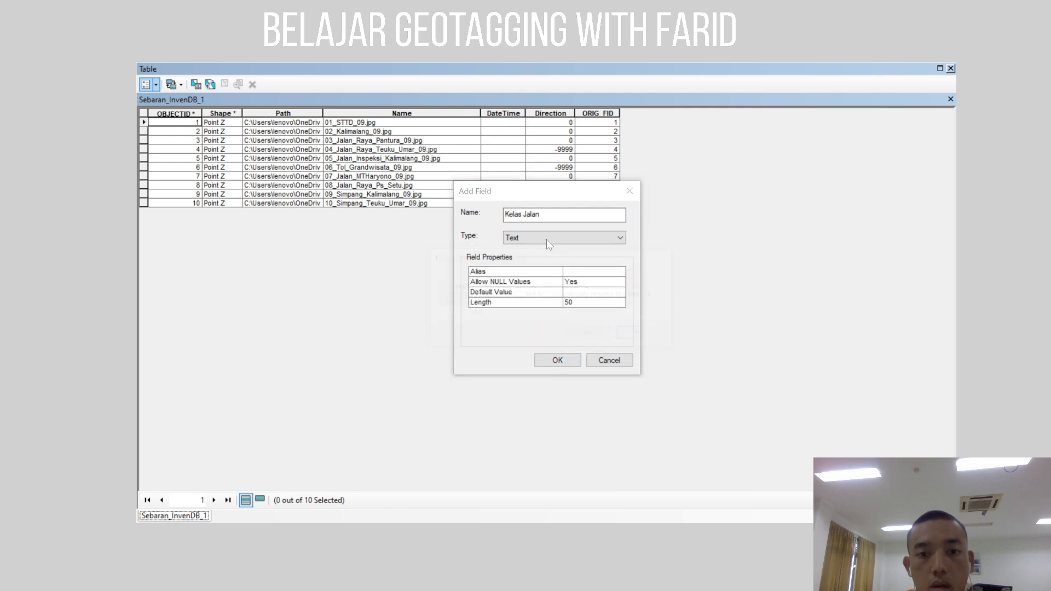
click(523, 215)
text(_)
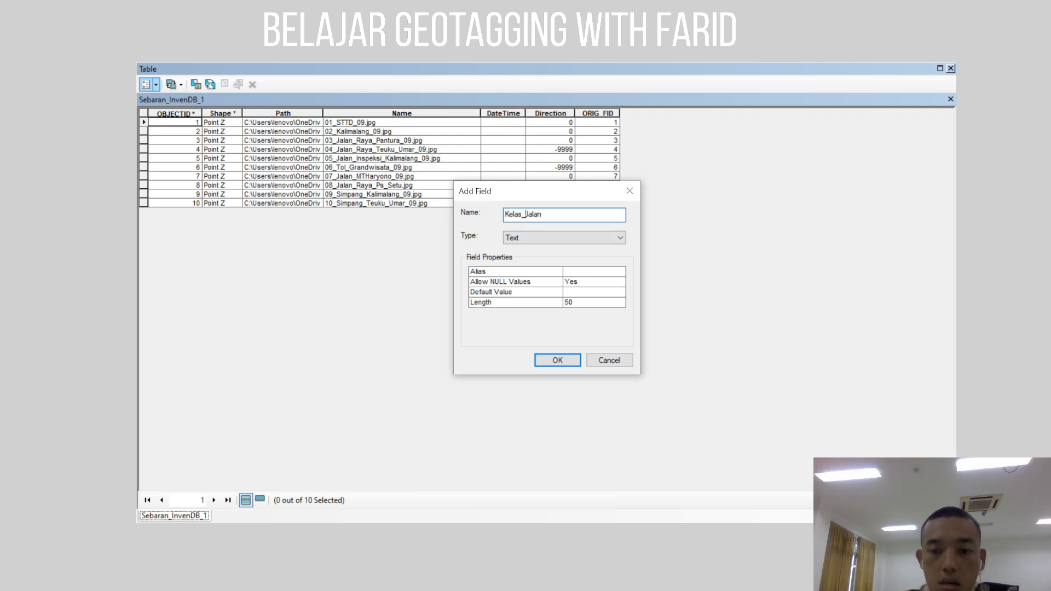
key(Return)
click(648, 124)
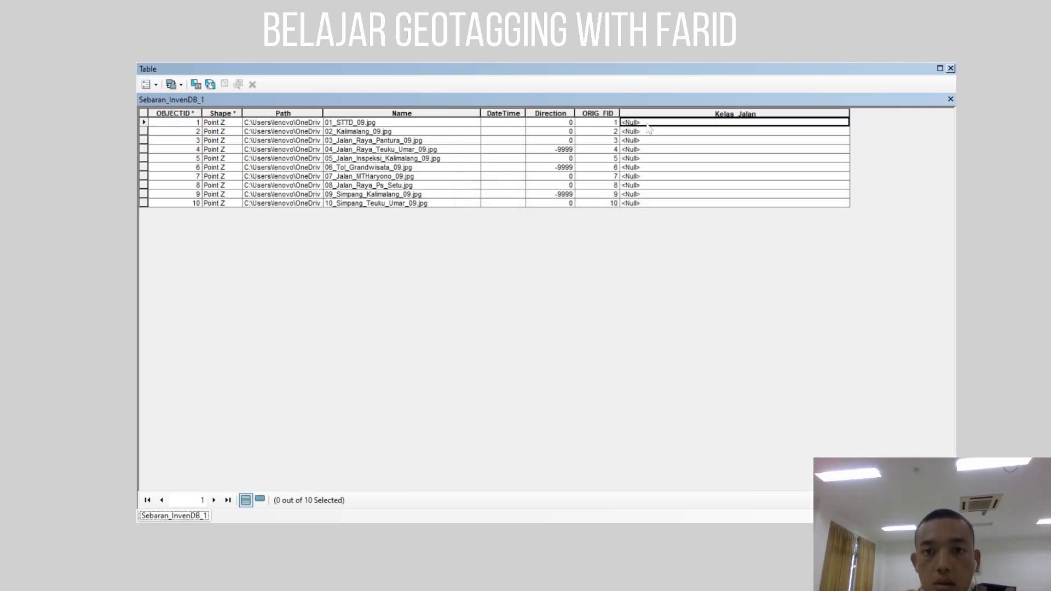
key(alt+Tab)
click(320, 287)
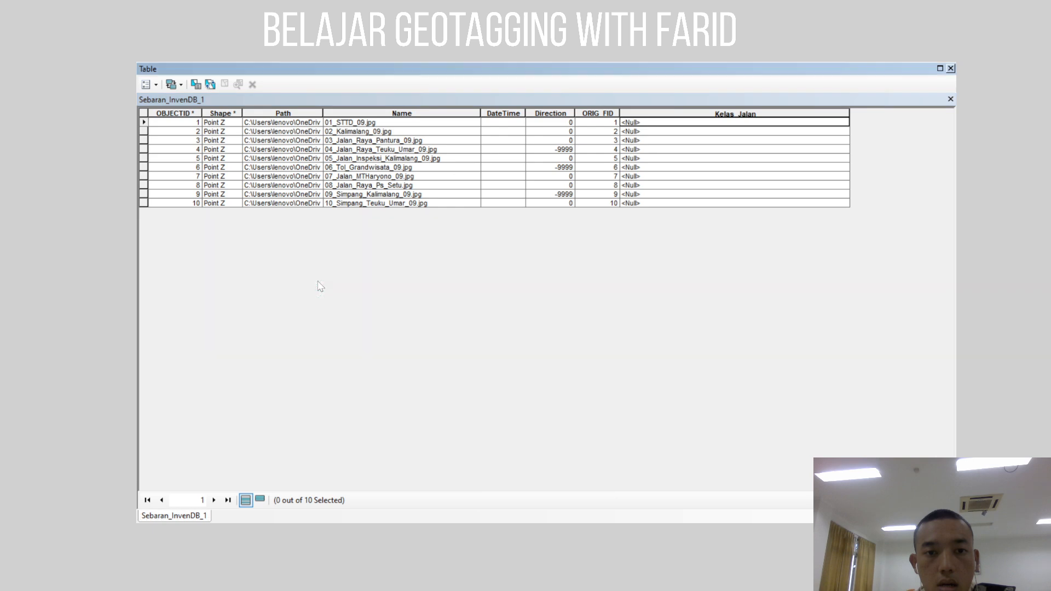
Step: Add a Text field named Fungsi_Jalan with length 50, and narrow the Kelas_Jalan and Fungsi_Jalan columns
click(148, 84)
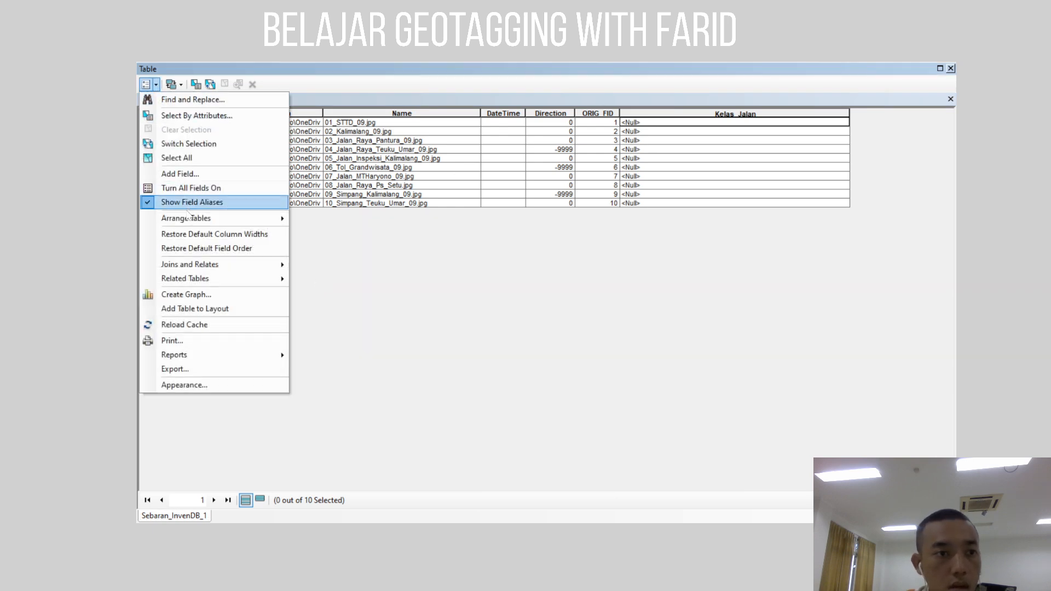
click(182, 174)
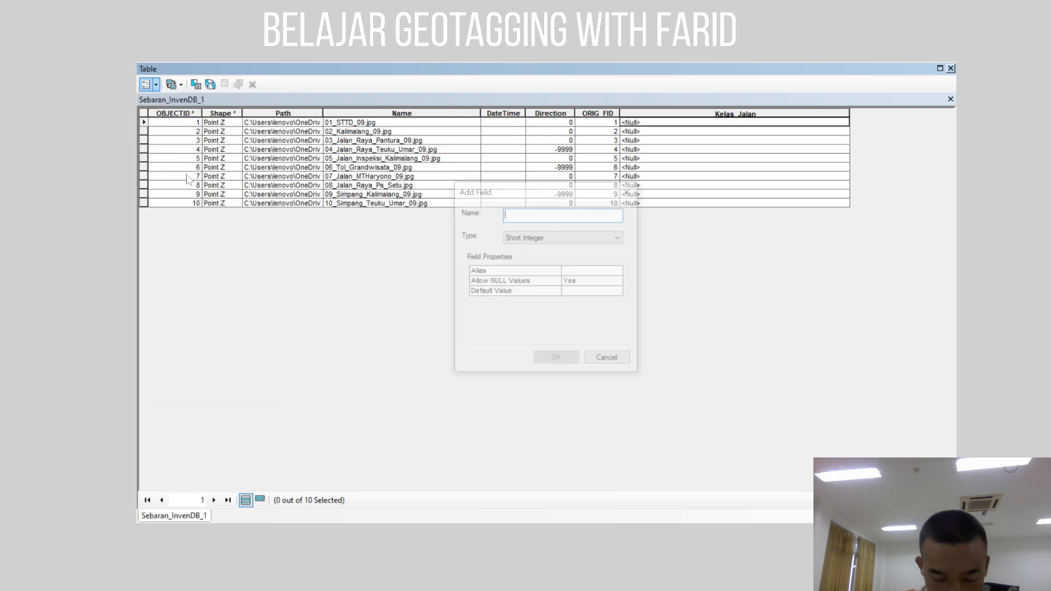
text(Fungsi Jalan)
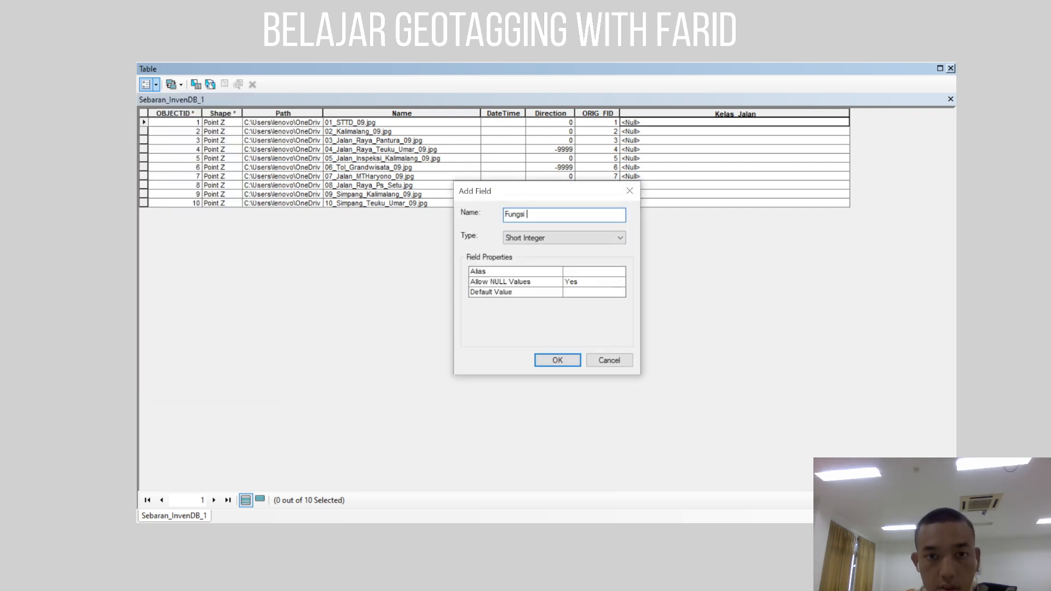
click(515, 237)
click(524, 286)
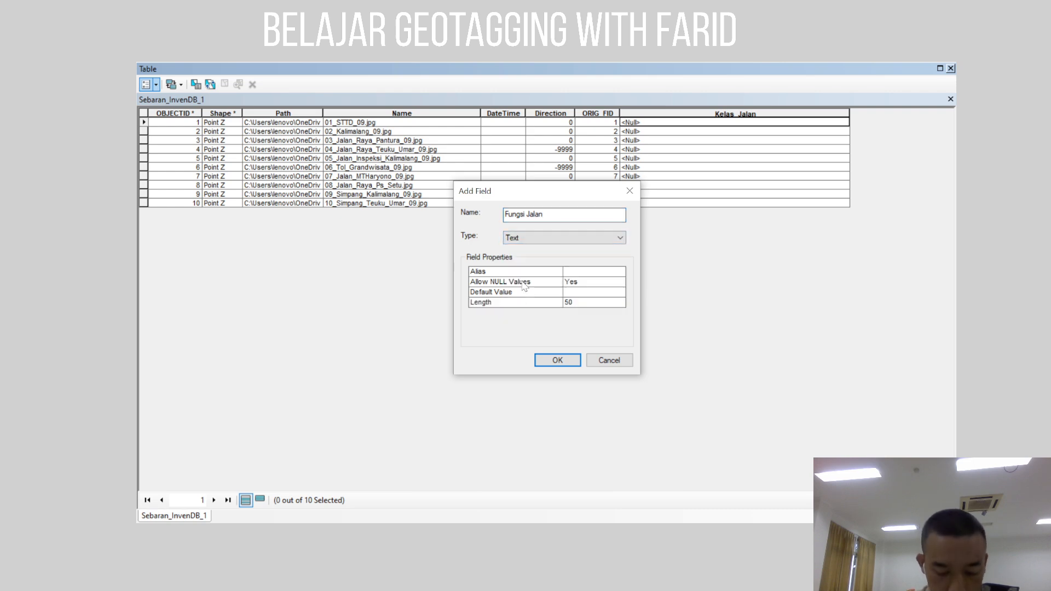
click(566, 363)
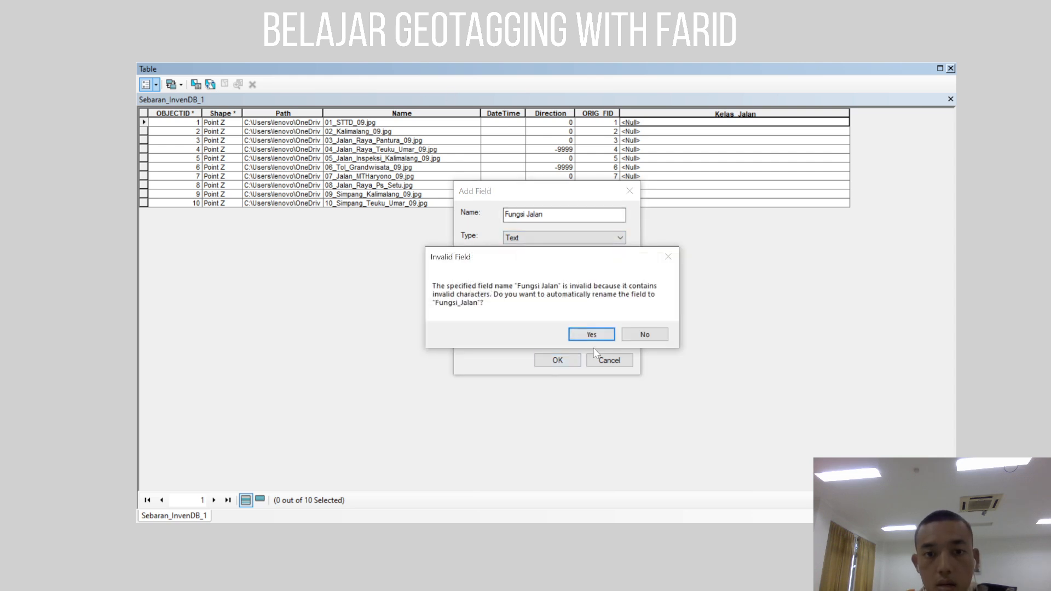
click(592, 335)
drag(848, 110, 671, 113)
drag(904, 114, 739, 117)
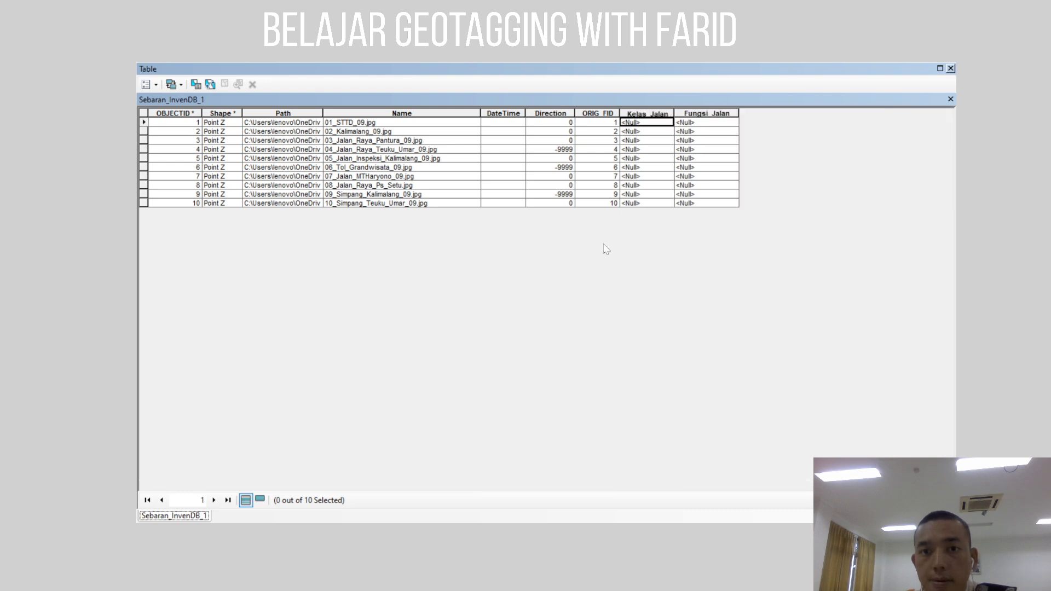
Step: Add a Text field named Tipe_Jalan with length 50 and narrow its column
click(147, 84)
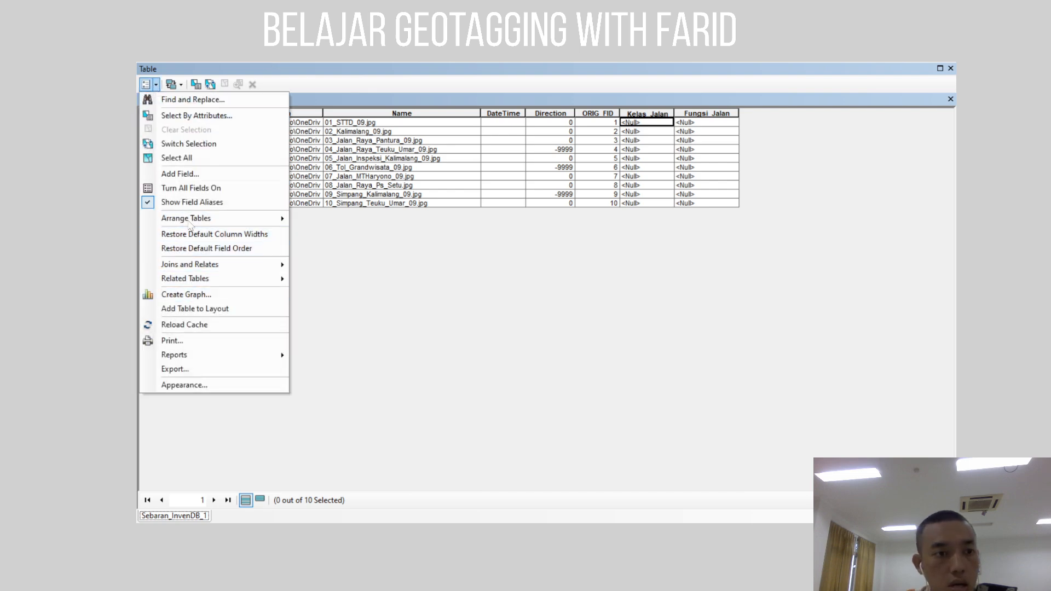
click(198, 174)
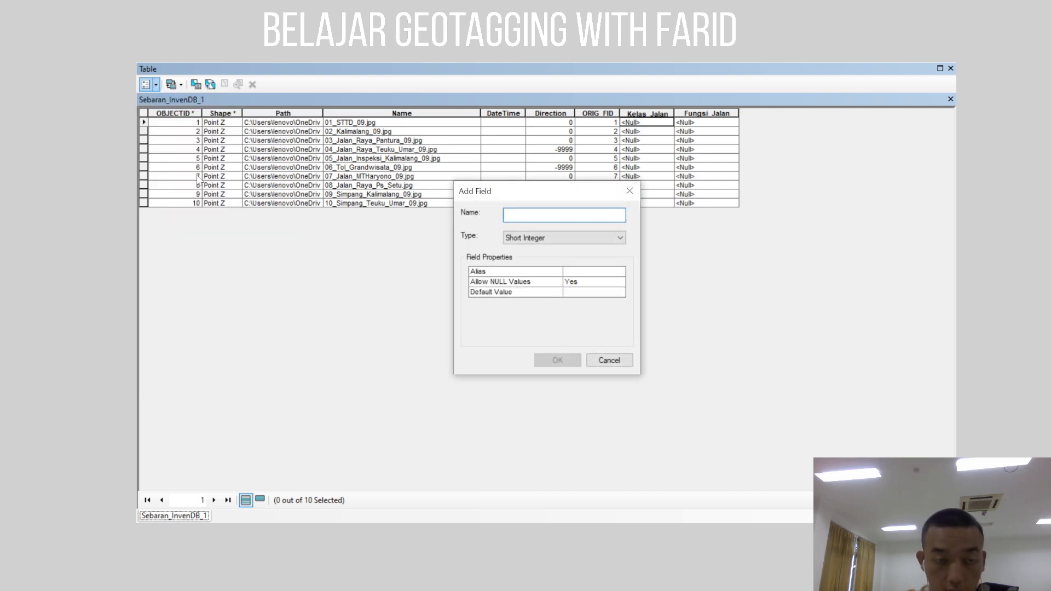
text(Tipe Jalan)
click(576, 238)
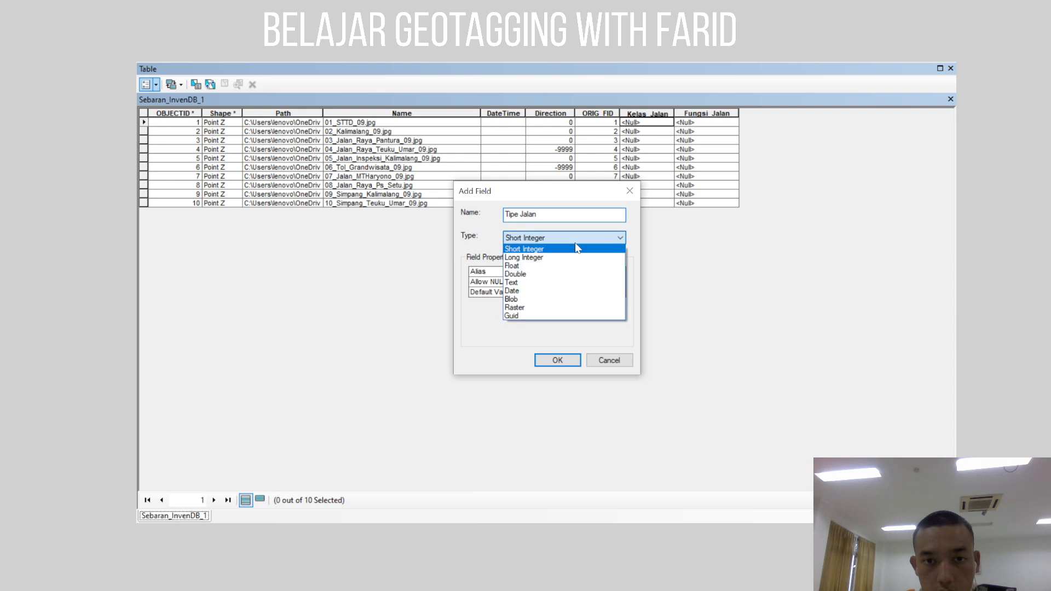
click(562, 241)
click(563, 241)
click(551, 283)
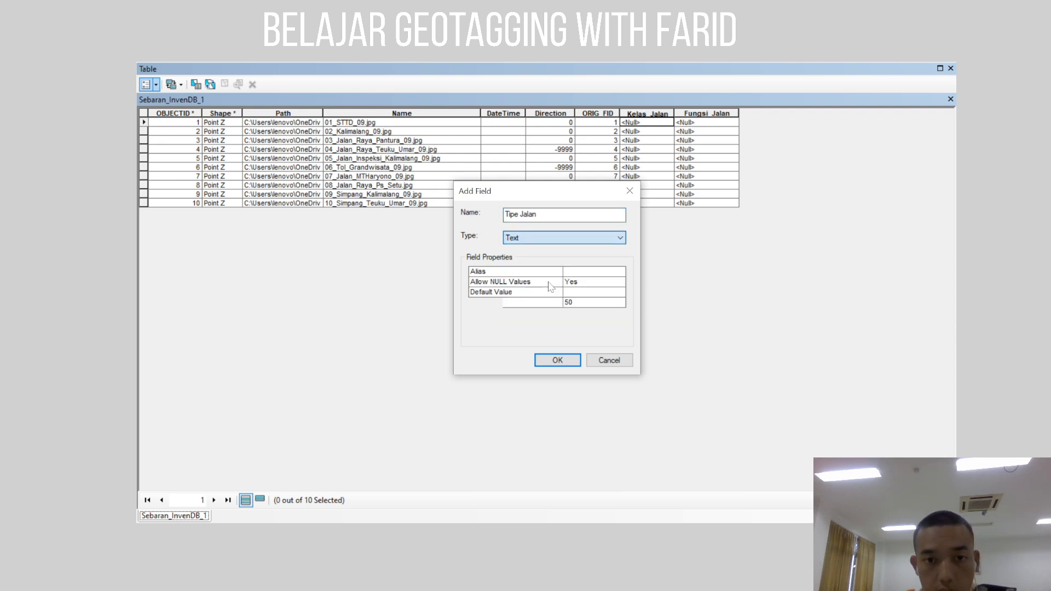
click(558, 362)
click(596, 335)
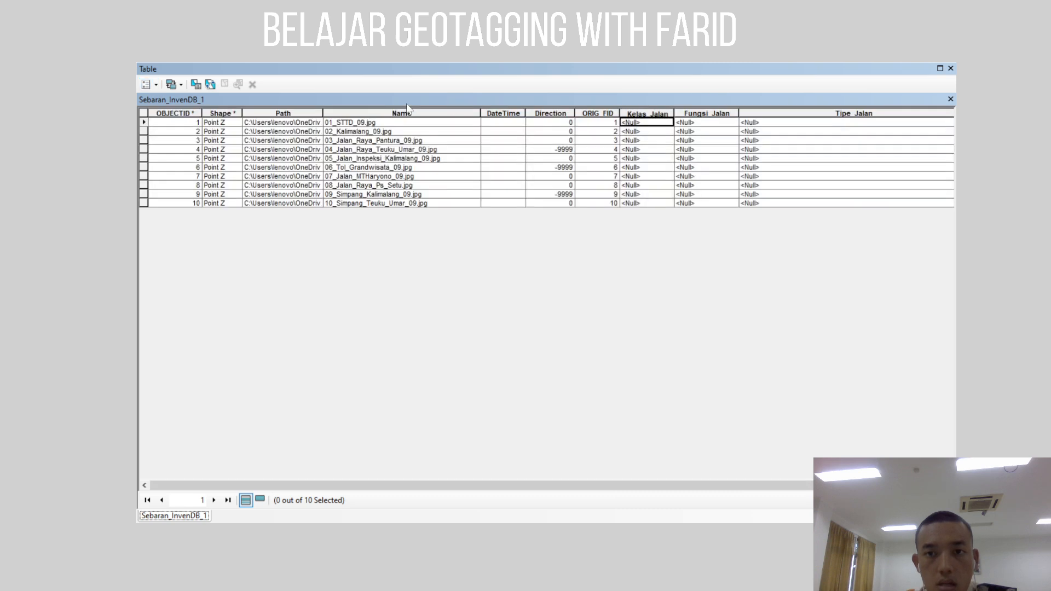
drag(618, 485, 698, 485)
drag(833, 118, 736, 118)
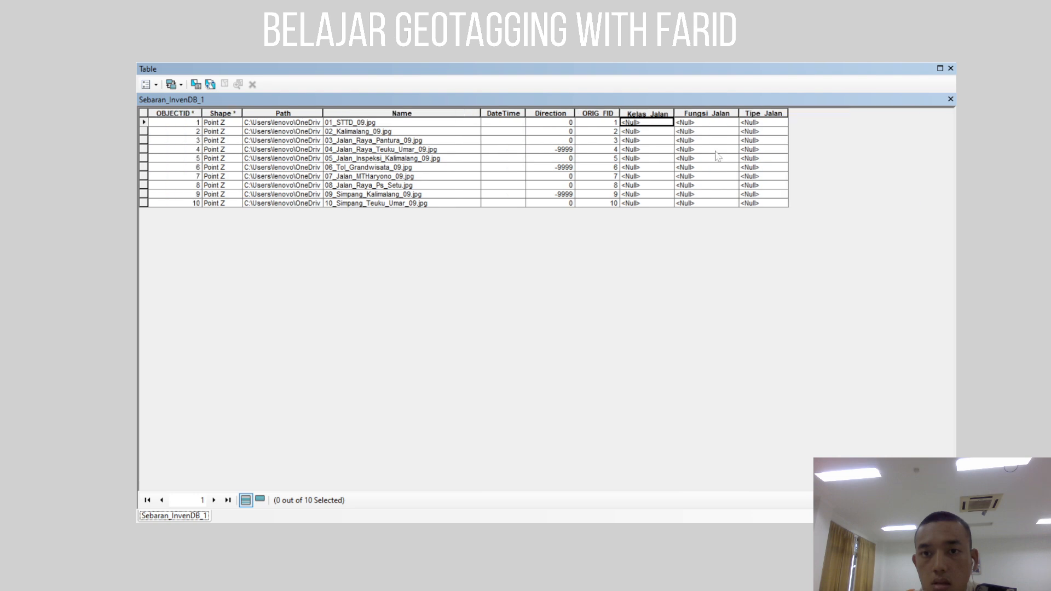
Step: Add a Double field named Kecepatan to the attribute table and narrow its column
click(148, 84)
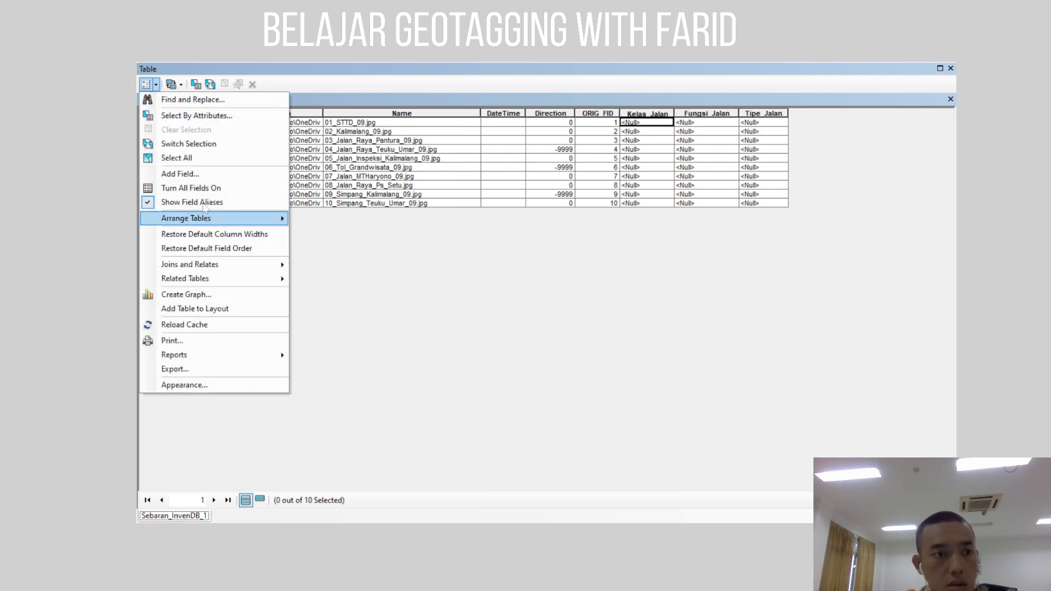
click(209, 178)
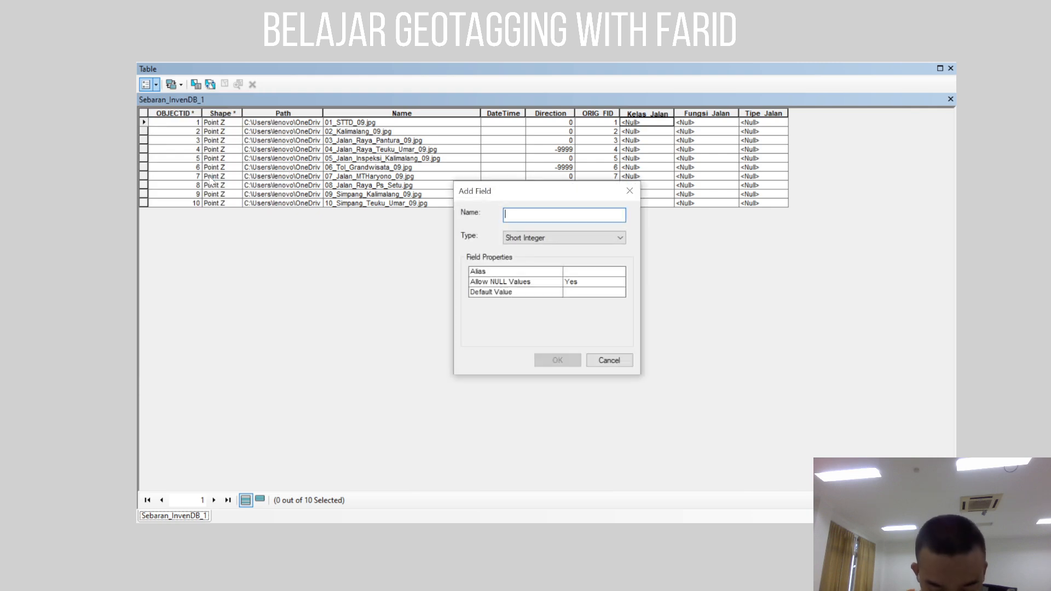
text(Kecepatan)
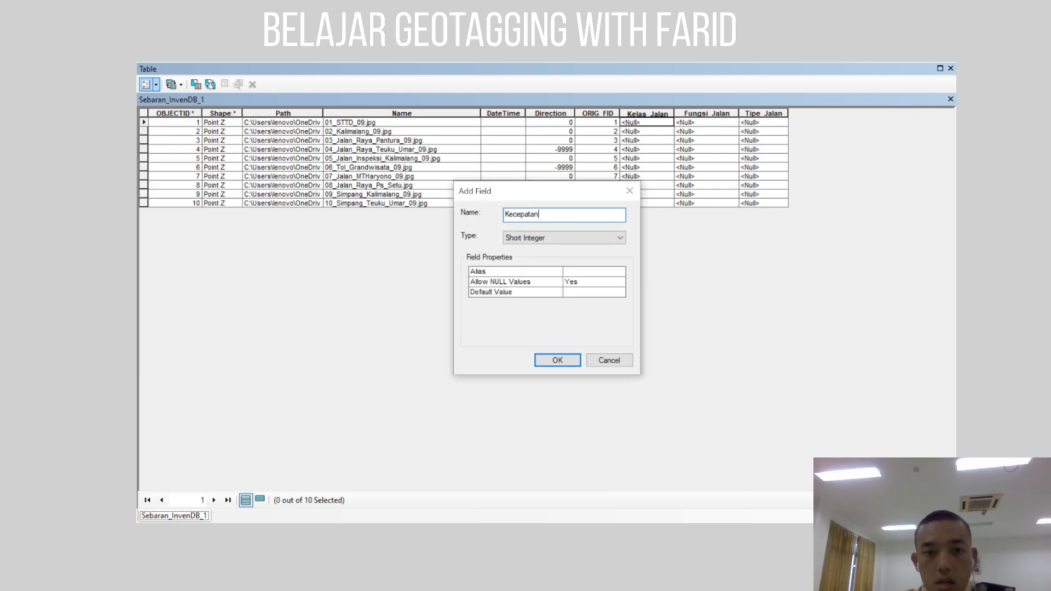
click(572, 240)
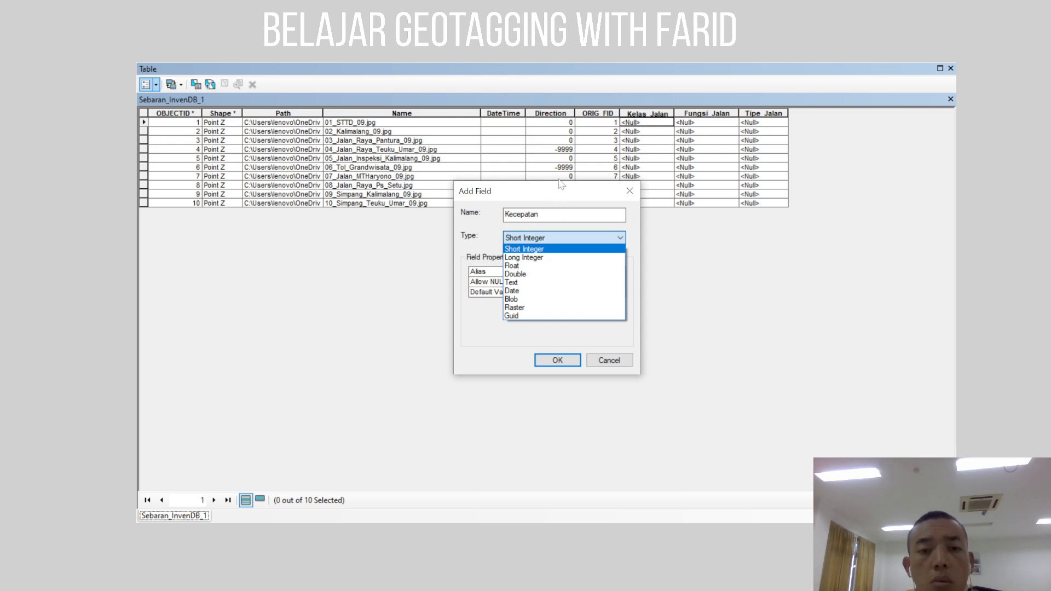
click(521, 274)
click(557, 361)
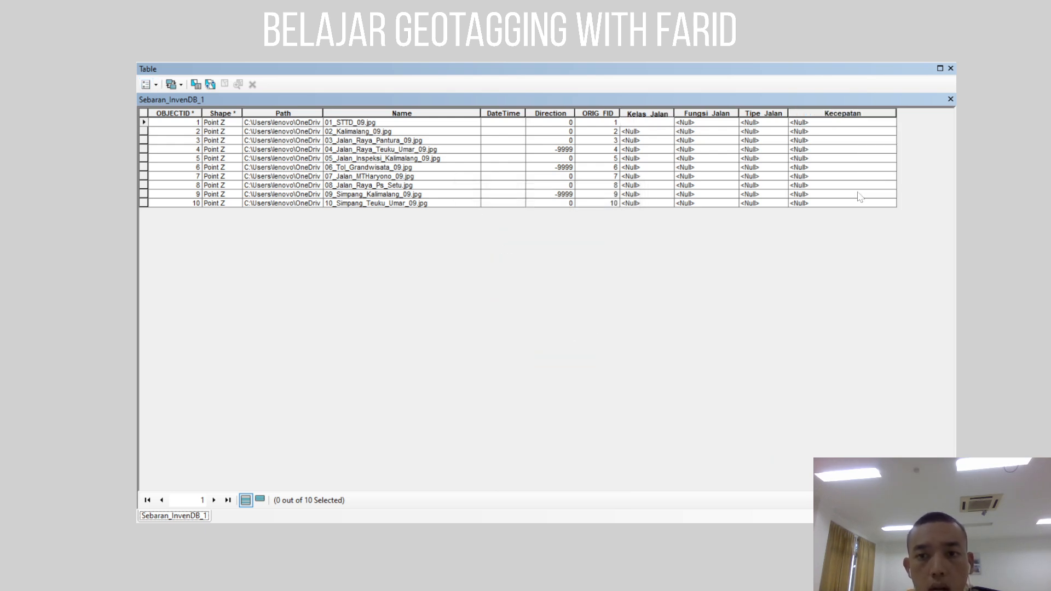
drag(895, 113, 843, 113)
Step: Add a Long Integer field named Volume to the attribute table
click(146, 84)
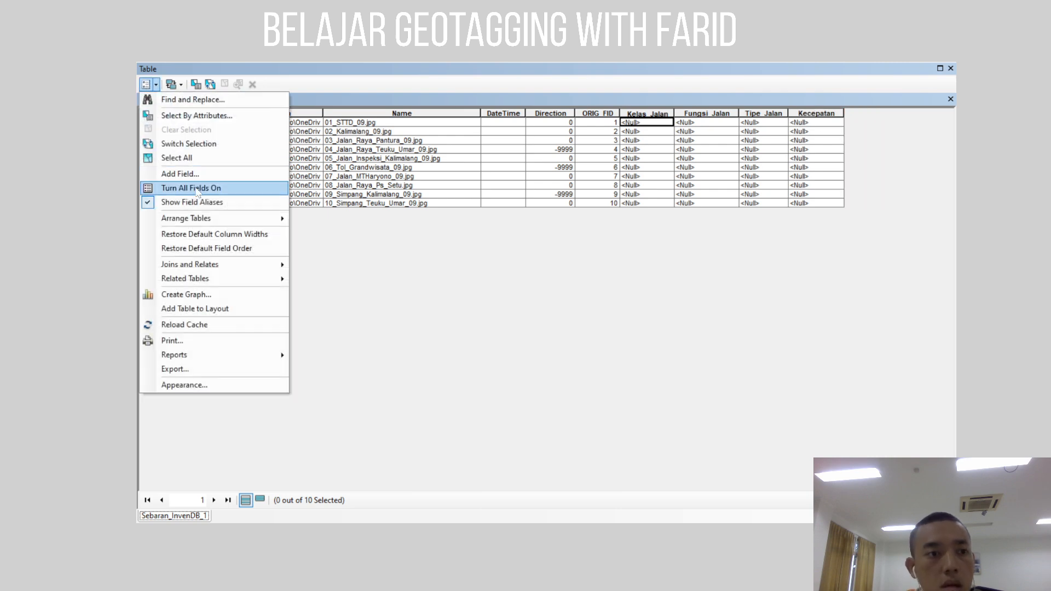
click(180, 173)
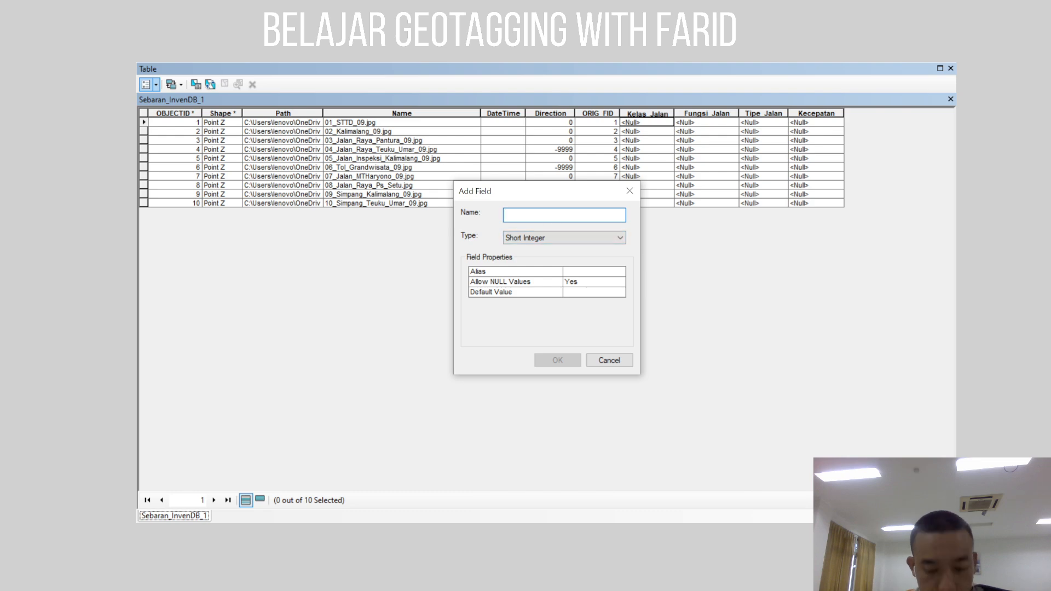
text(Volume)
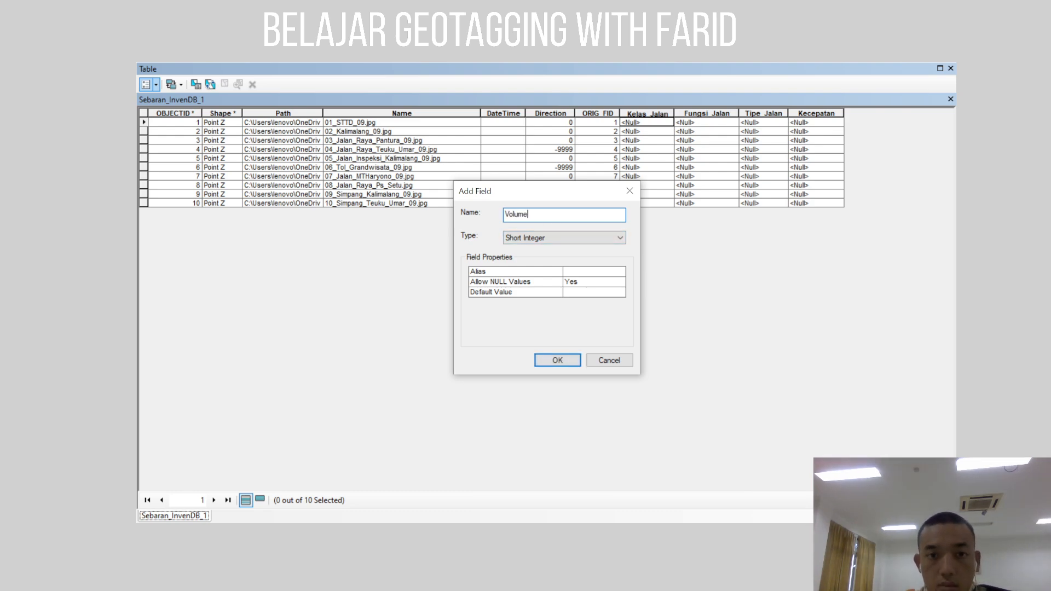
click(620, 238)
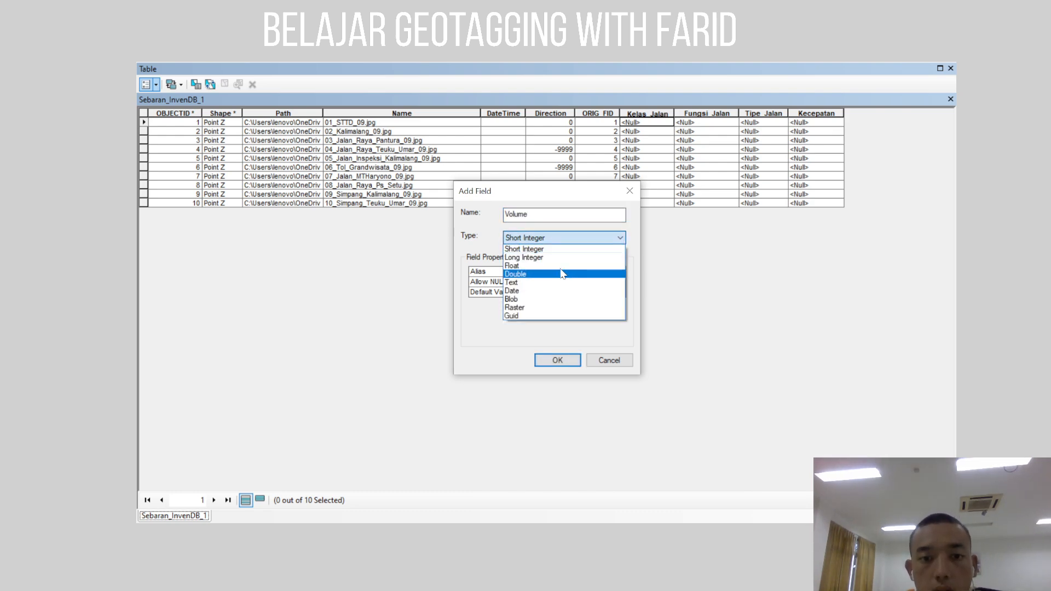
click(520, 267)
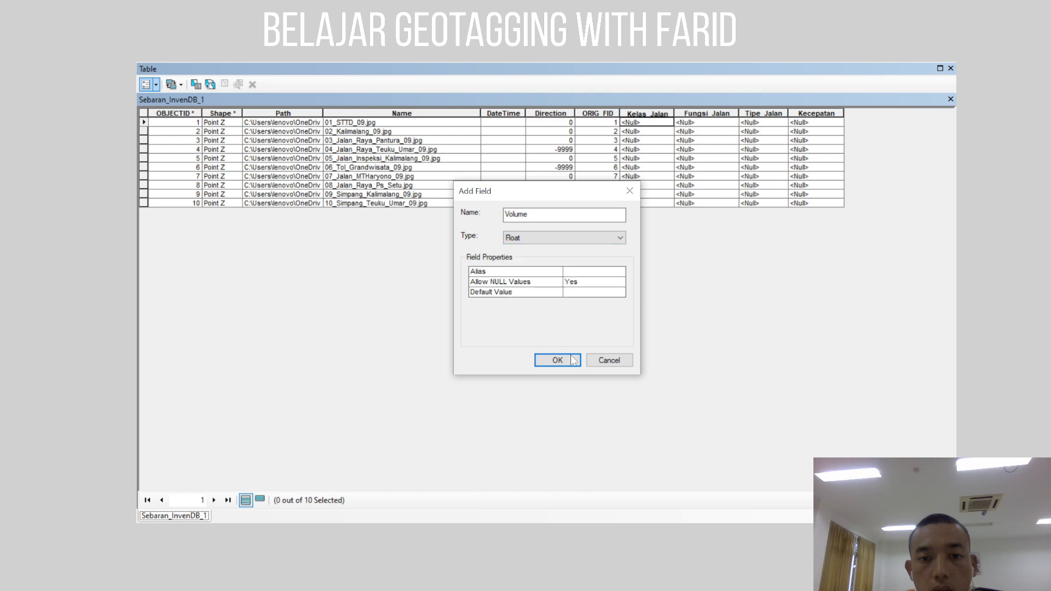
click(581, 239)
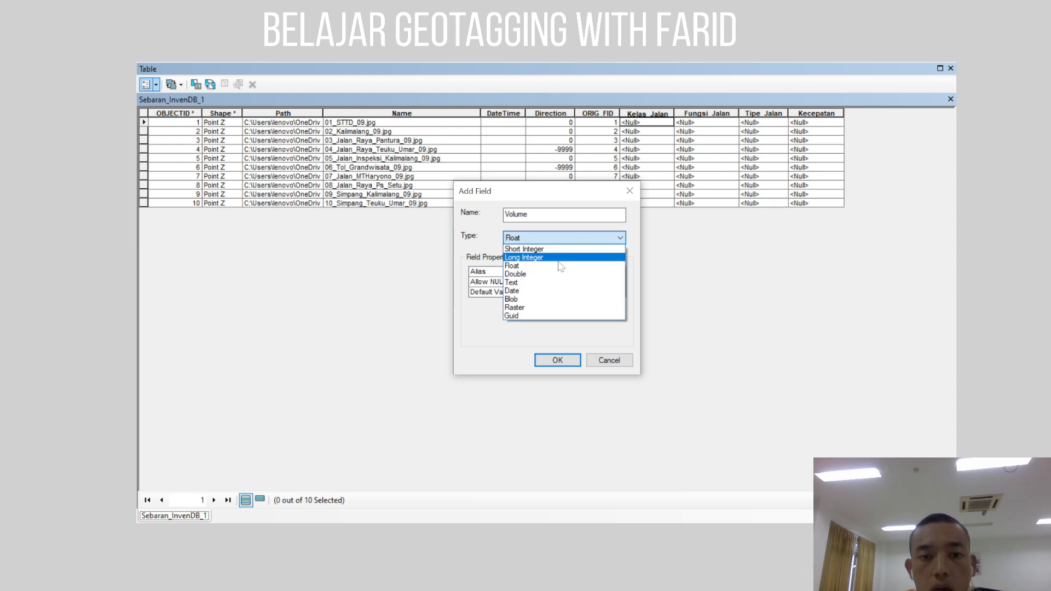
click(559, 258)
click(557, 362)
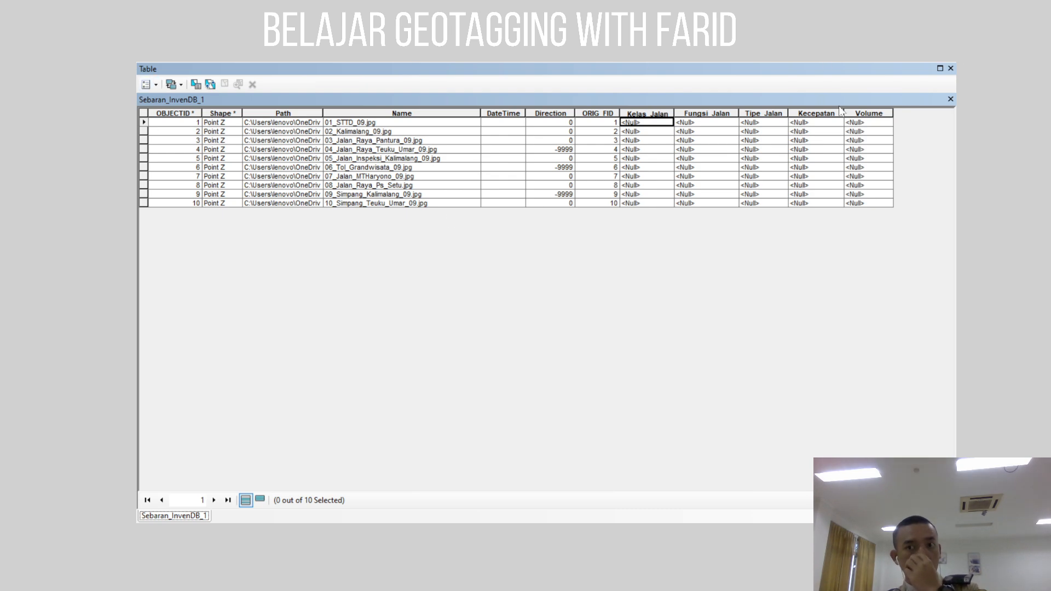
Step: Close the attribute table and start an edit session on the Sebaran_InvenDB_1 layer
click(951, 68)
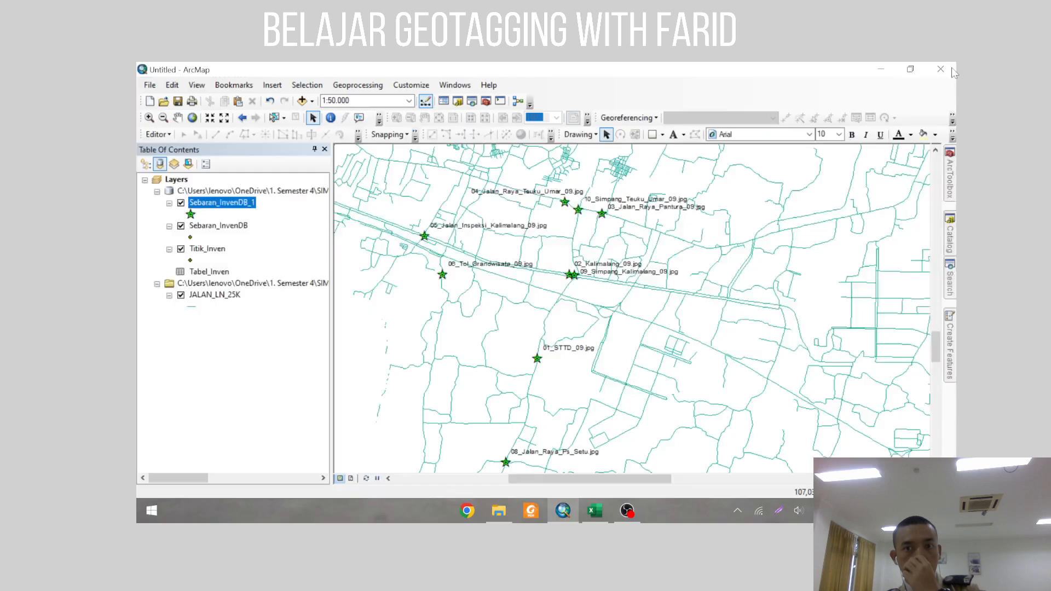
click(156, 134)
click(249, 202)
right_click(245, 200)
mouse_move(311, 361)
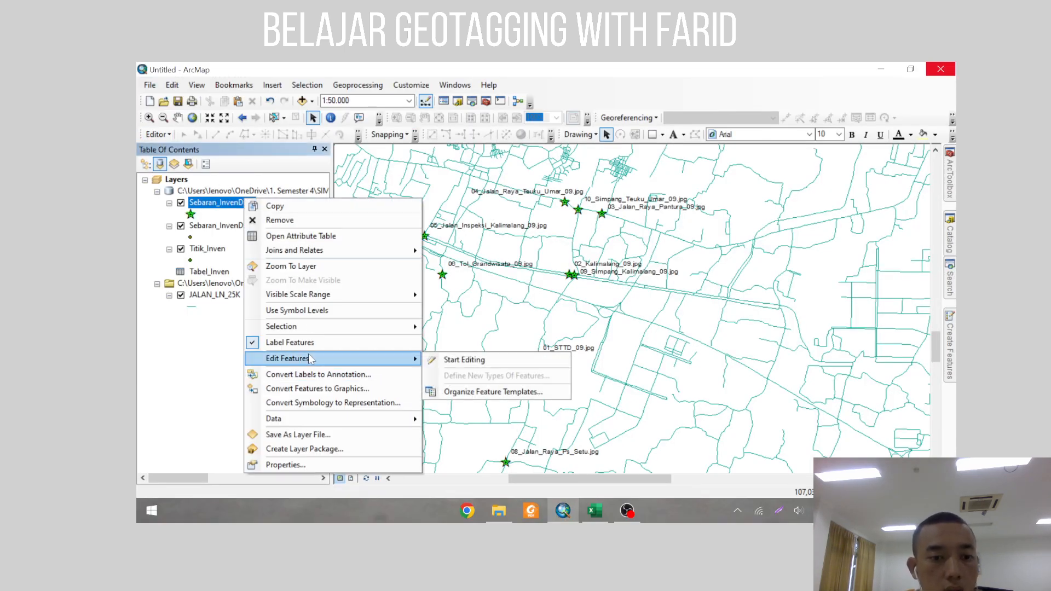
click(468, 361)
right_click(198, 202)
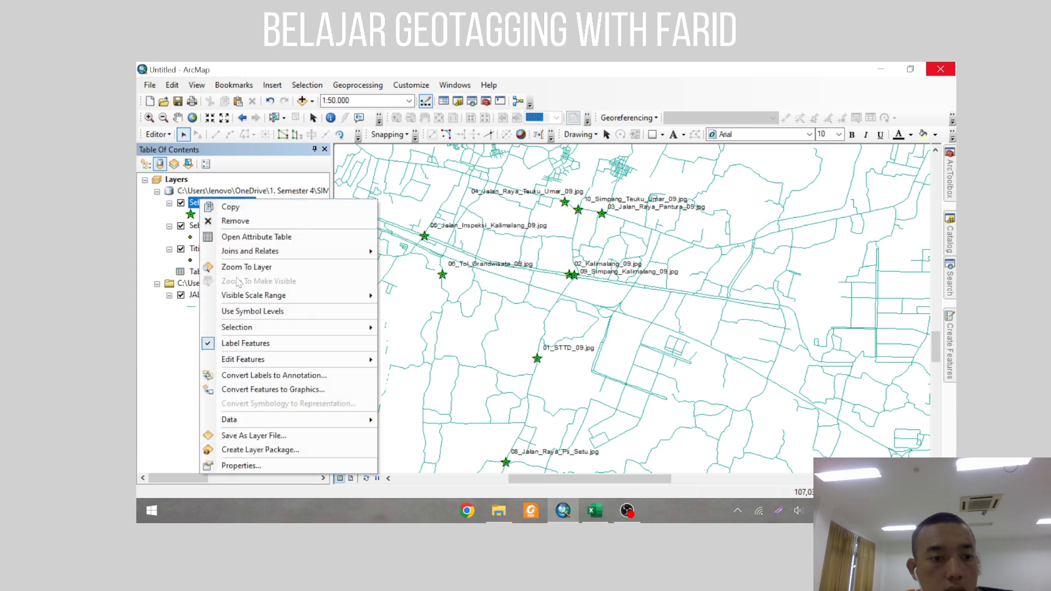
click(226, 459)
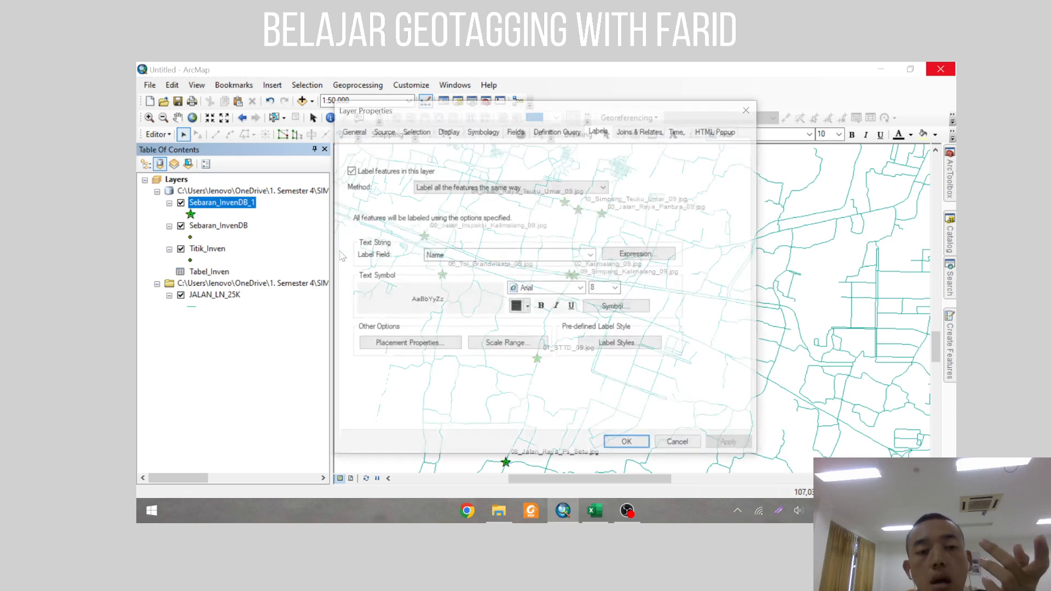
click(744, 111)
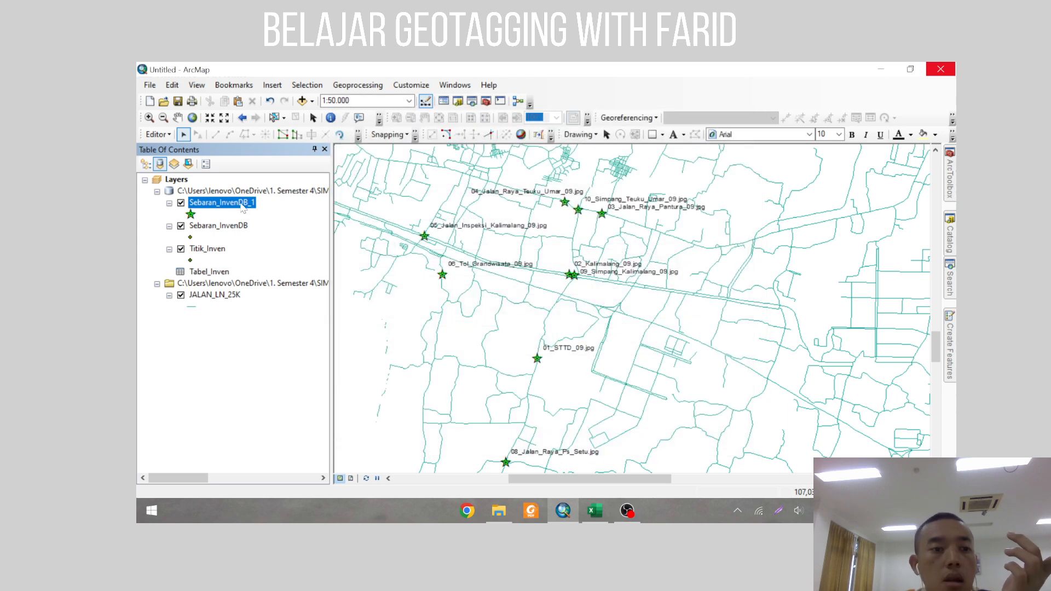
Step: Open the attribute table of Sebaran_InvenDB_1 and open the first record's Kelas_Jalan cell for editing
right_click(241, 206)
click(278, 241)
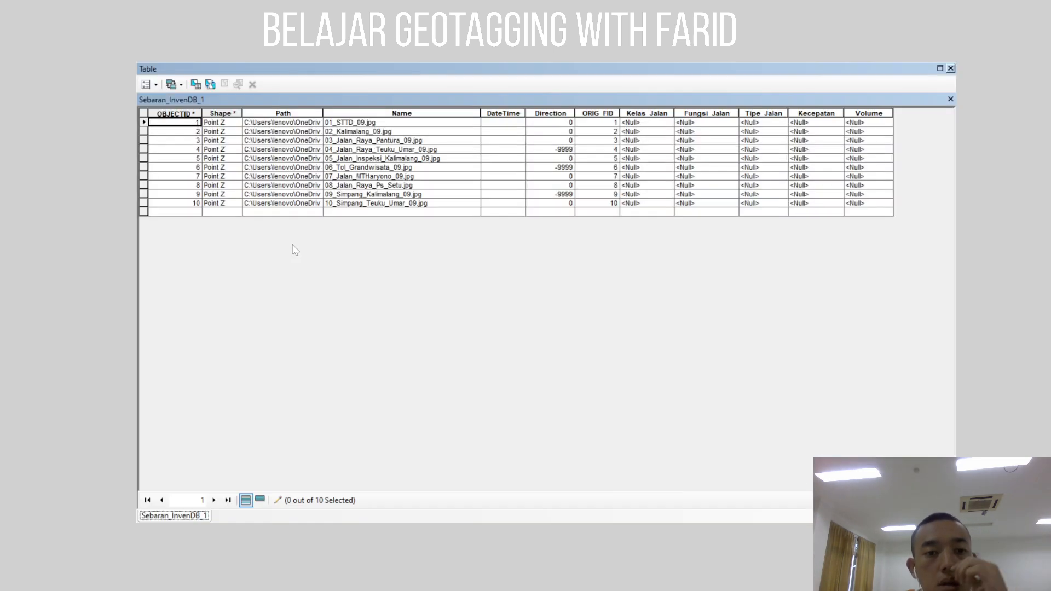
click(636, 122)
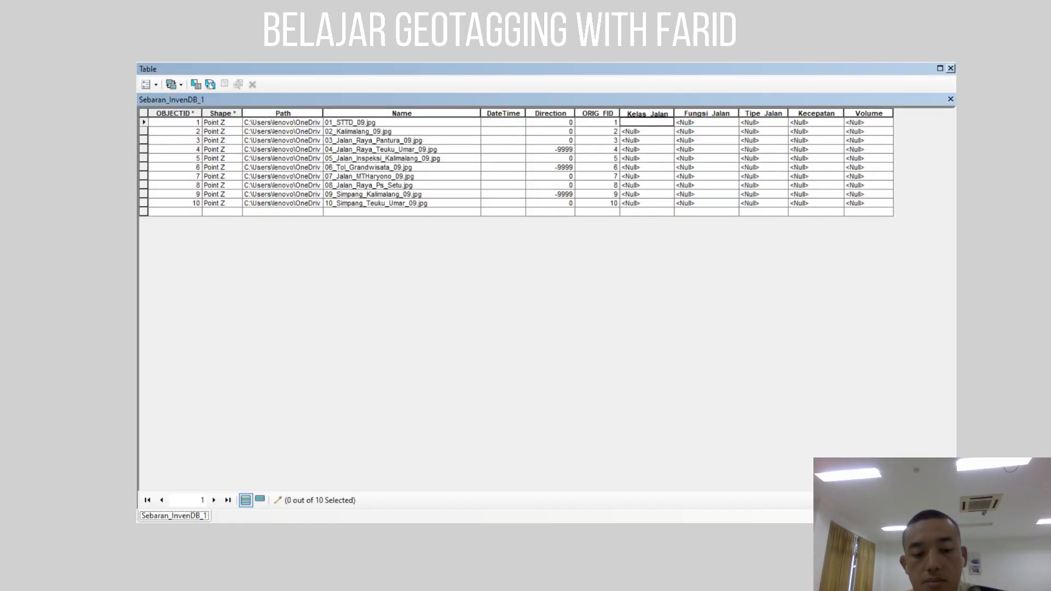
Step: Copy the ten Kelas Jalan values from the Excel sheet and paste them into the first two Kelas_Jalan cells in ArcMap
key(alt+Tab)
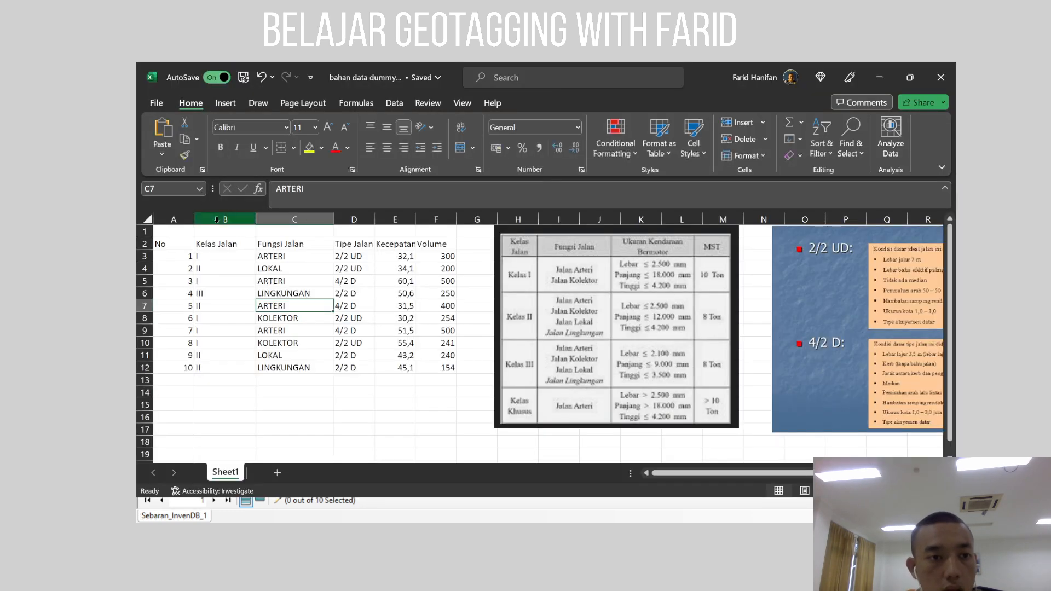
click(207, 257)
shift+click(218, 368)
key(ctrl+c)
key(alt+Tab)
key(ctrl+v)
click(634, 132)
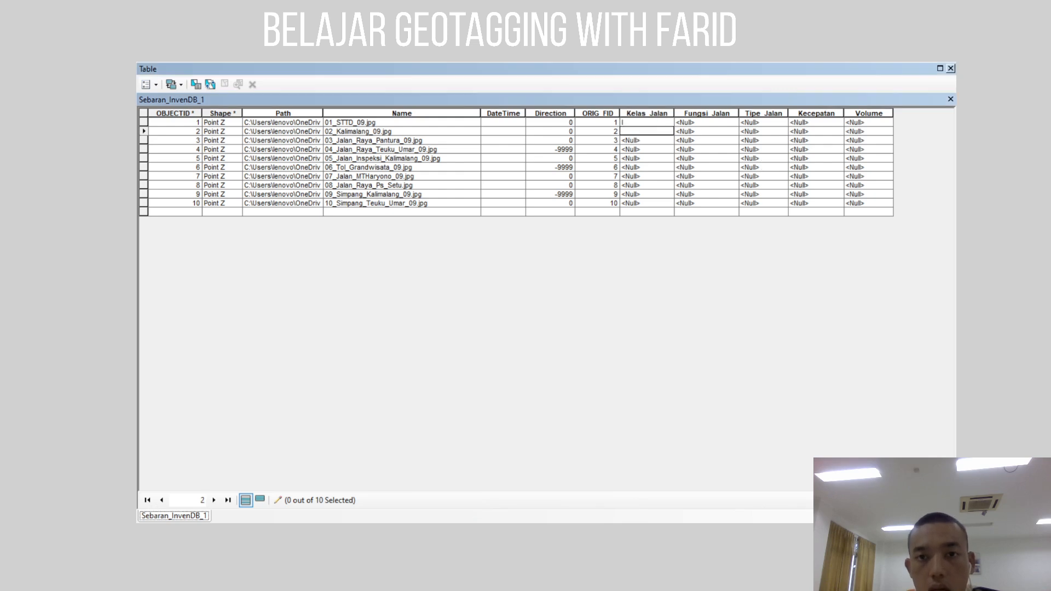
key(ctrl+v)
click(636, 140)
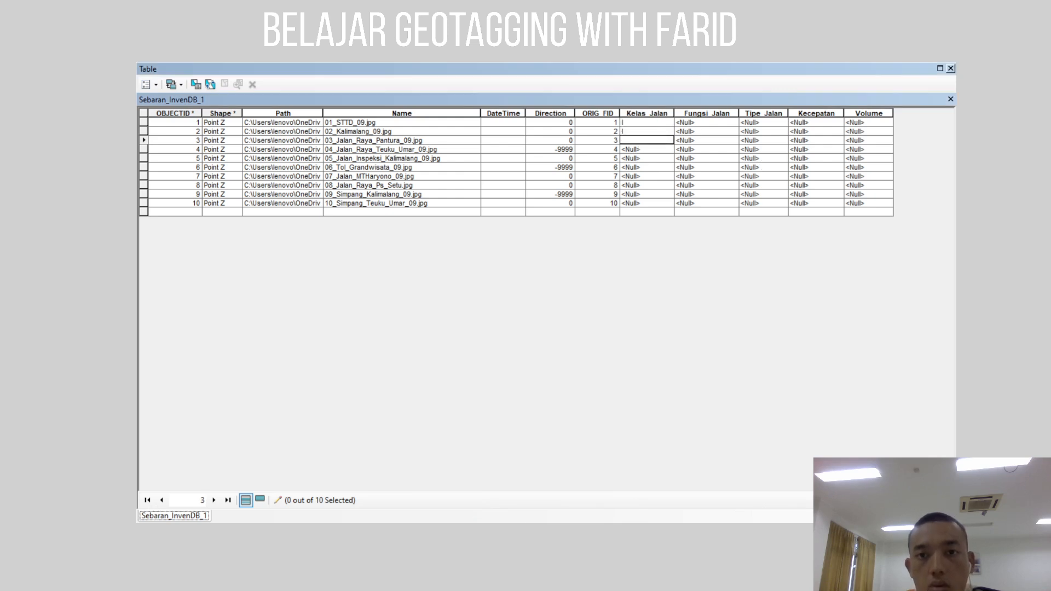
Step: Fill Kelas_Jalan for records 2 to 10 with II, I, II, III, I, II, II, II and I
key(alt+Tab)
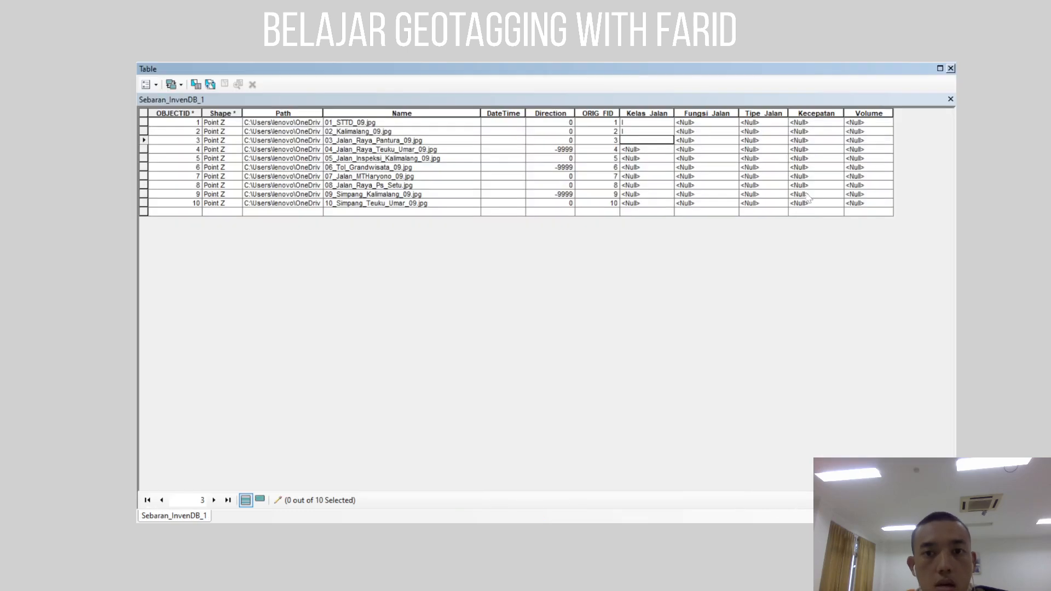
key(alt+Tab)
click(652, 132)
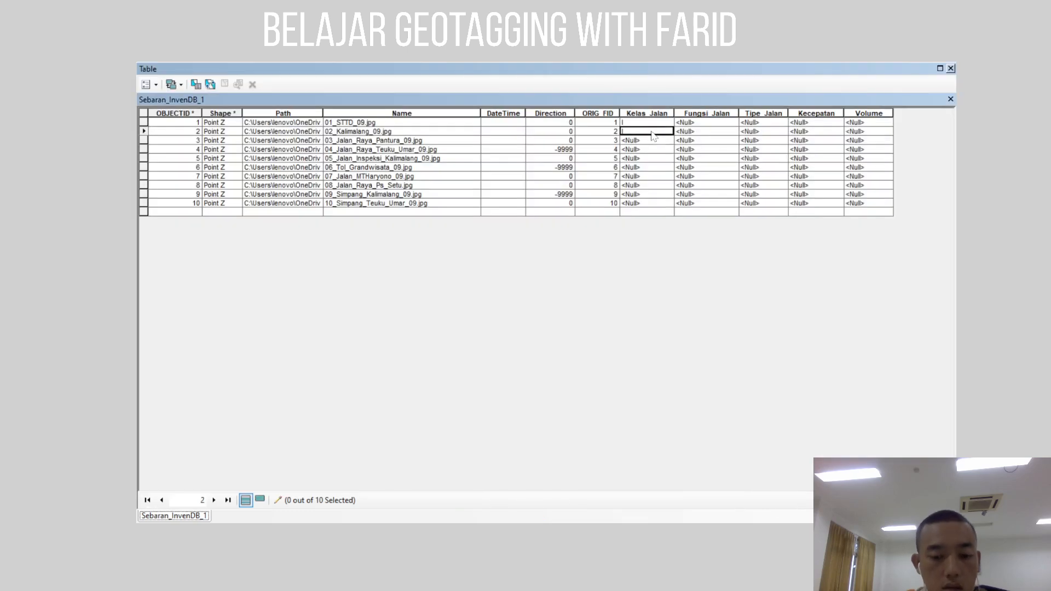
key(Caps_Lock)
key(Return)
text(I)
key(Return)
text(II)
key(Return)
text(III)
key(Return)
text(I)
key(Return)
text(II)
key(Return)
text(II)
key(Return)
text(II)
key(Return)
text(I)
Step: Try to paste the ten Fungsi Jalan values copied from the Excel sheet into the first Fungsi_Jalan cell in ArcMap
click(691, 123)
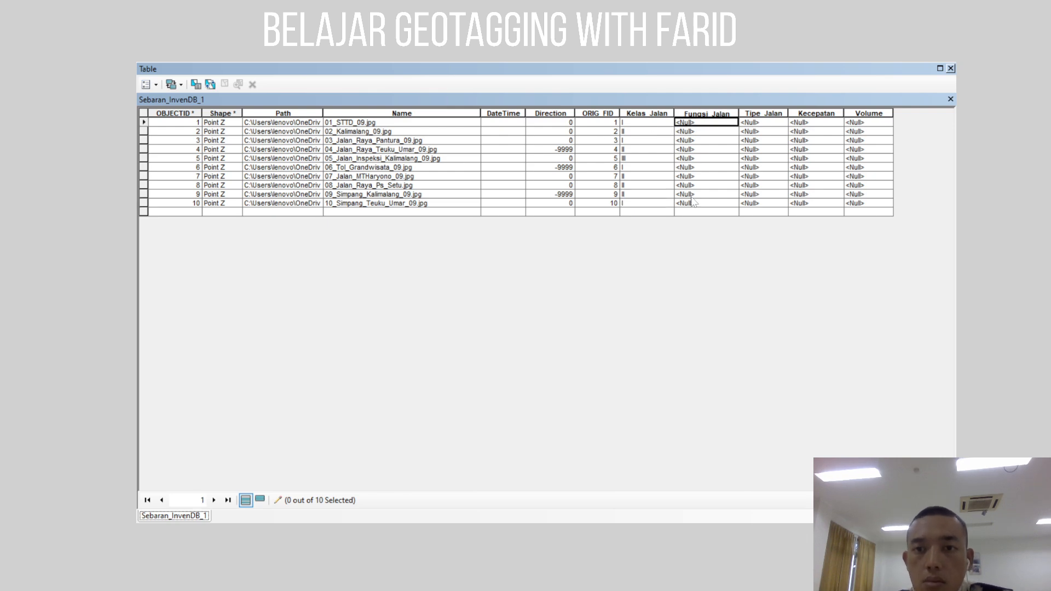
click(690, 204)
click(699, 122)
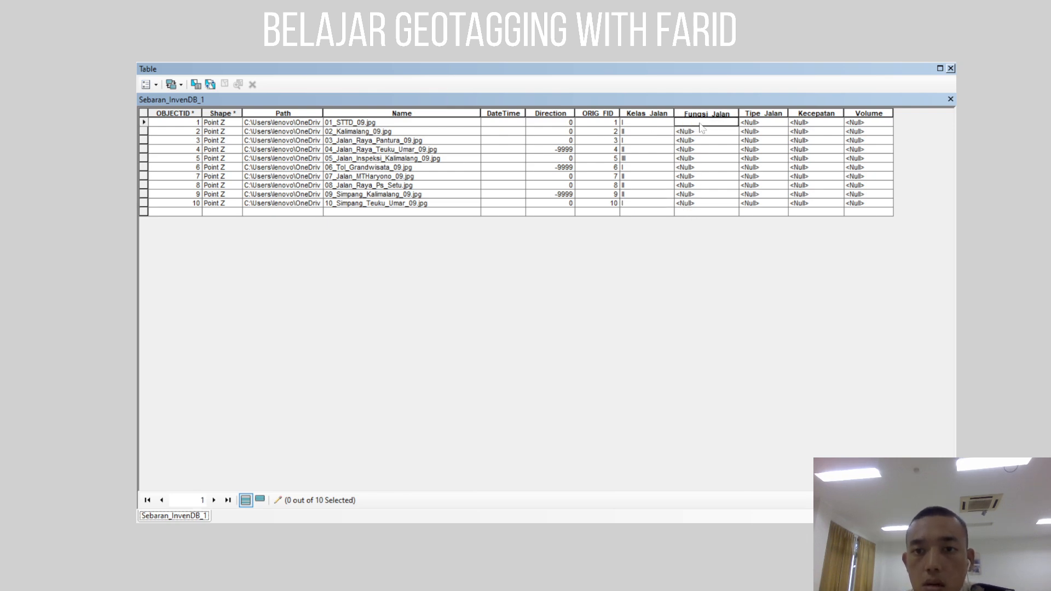
key(alt+Tab)
drag(295, 256, 294, 368)
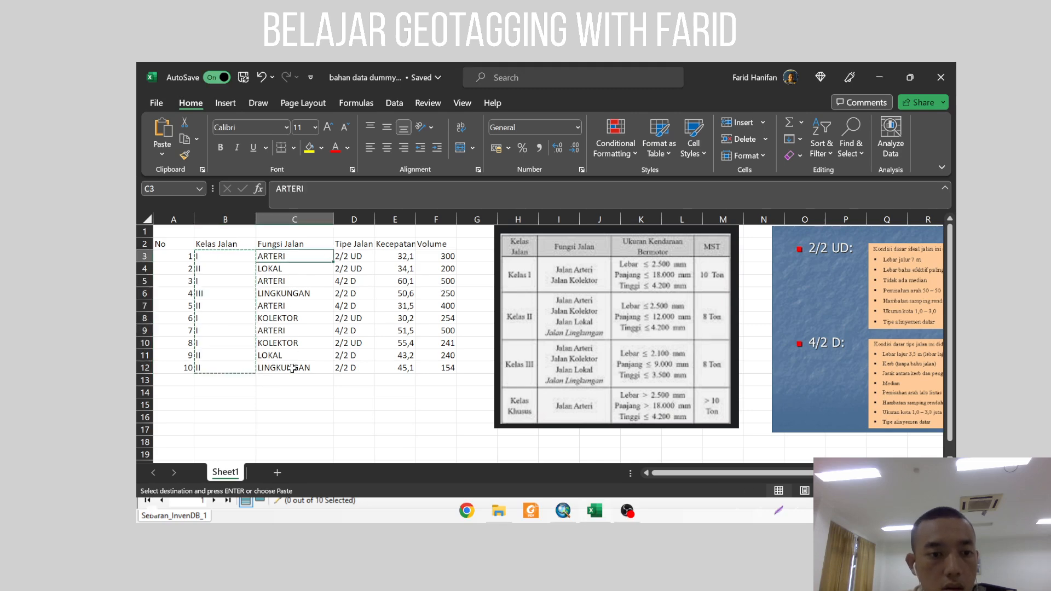
key(ctrl+c)
key(alt+Tab)
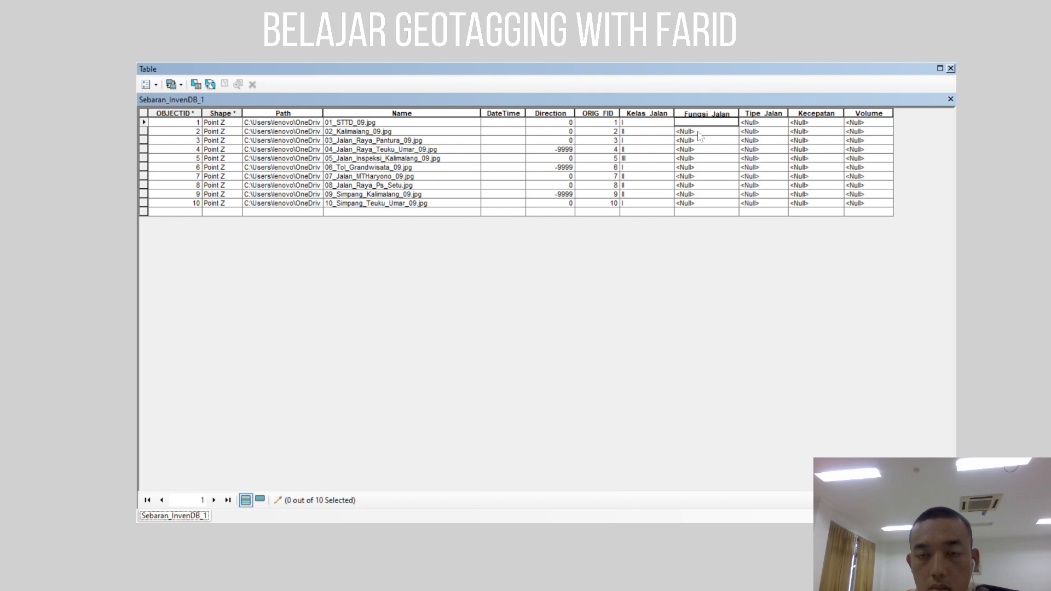
key(ctrl+v)
click(610, 326)
key(ctrl+v)
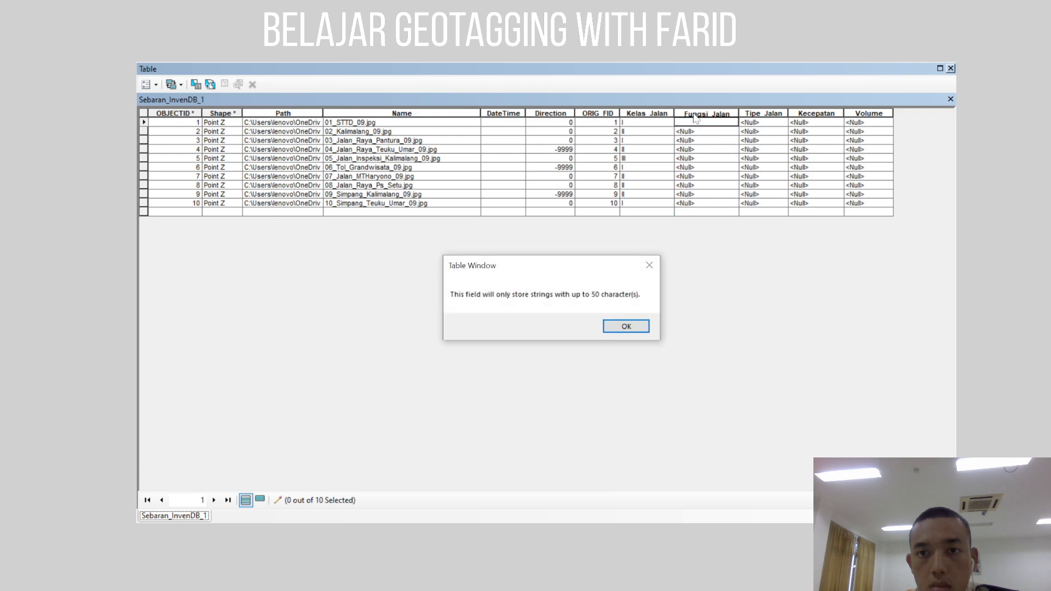
click(650, 266)
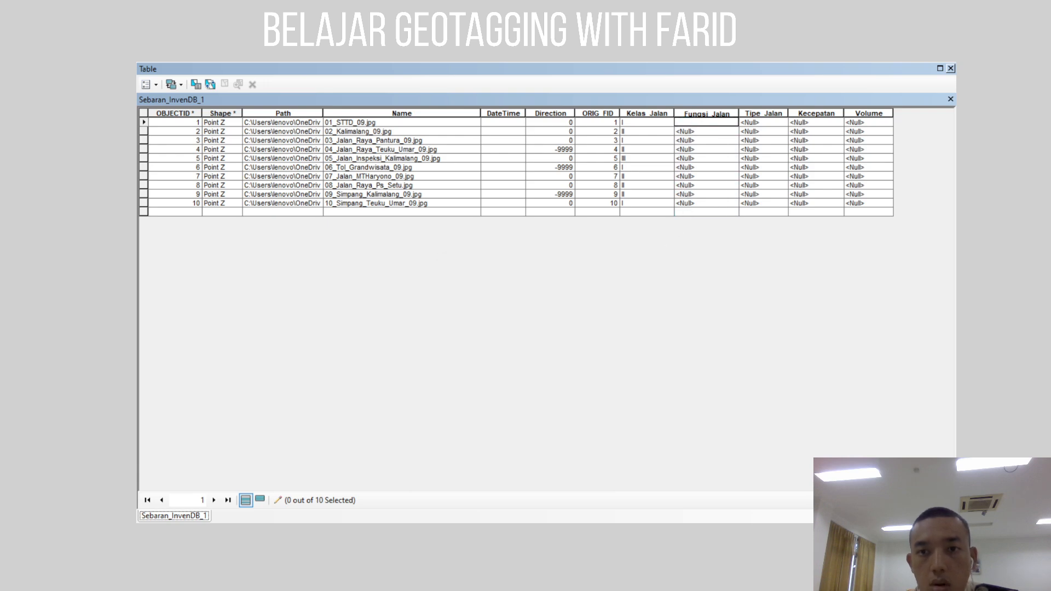
Step: Try to enter ARTERI and paste the copied Fungsi Jalan values into the first record's Fungsi_Jalan cell
key(alt+Tab)
key(alt+Tab)
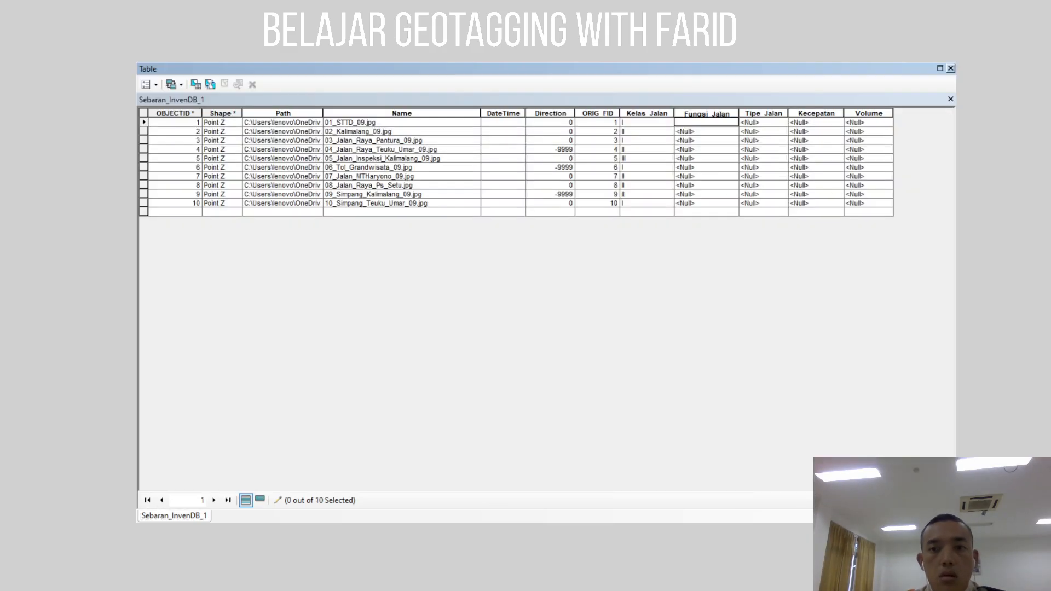
text(ARTERI)
key(ctrl+v)
key(Return)
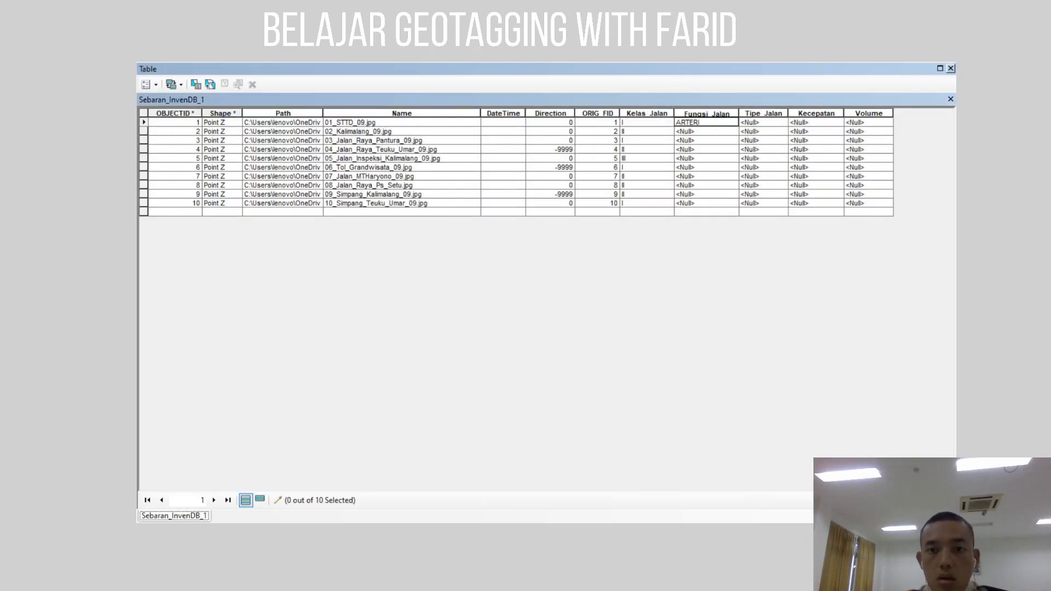
key(ctrl+v)
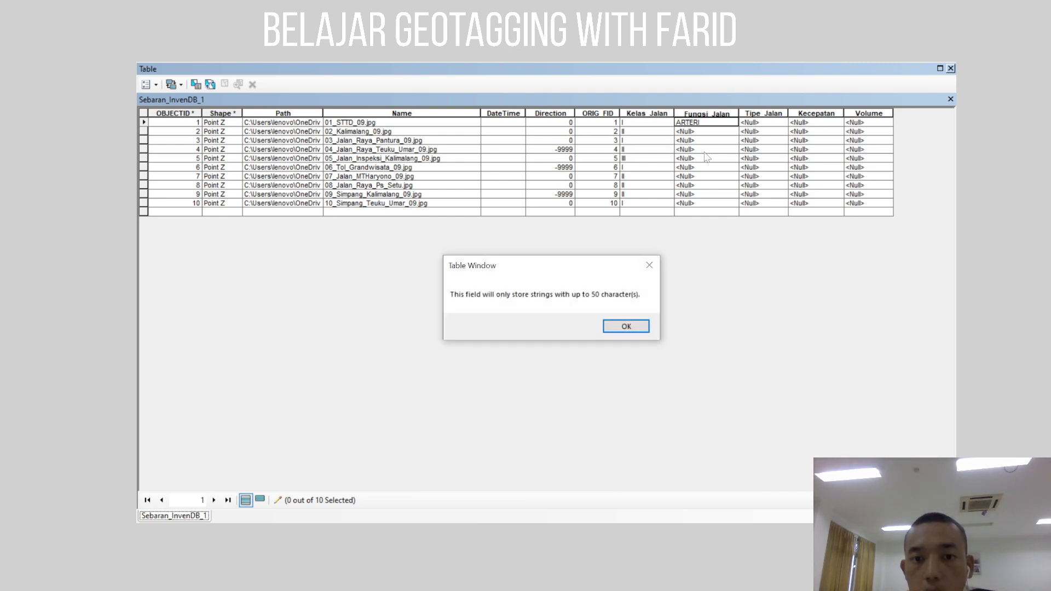
click(650, 265)
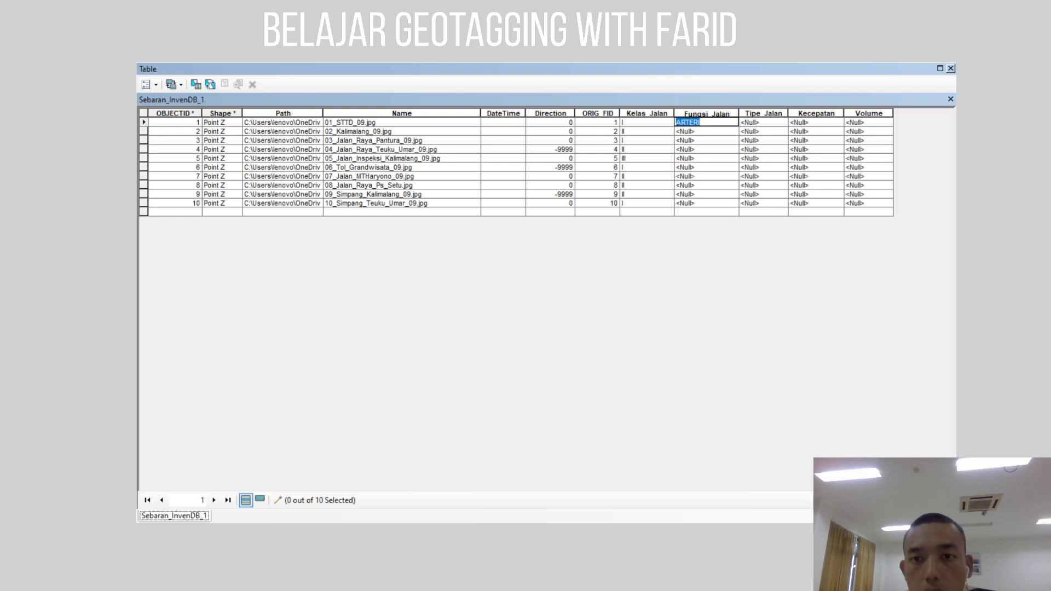
Step: Try to replace the first Fungsi_Jalan entry with A and paste the copied values again, dismissing the length warnings
text(A)
key(ctrl+v)
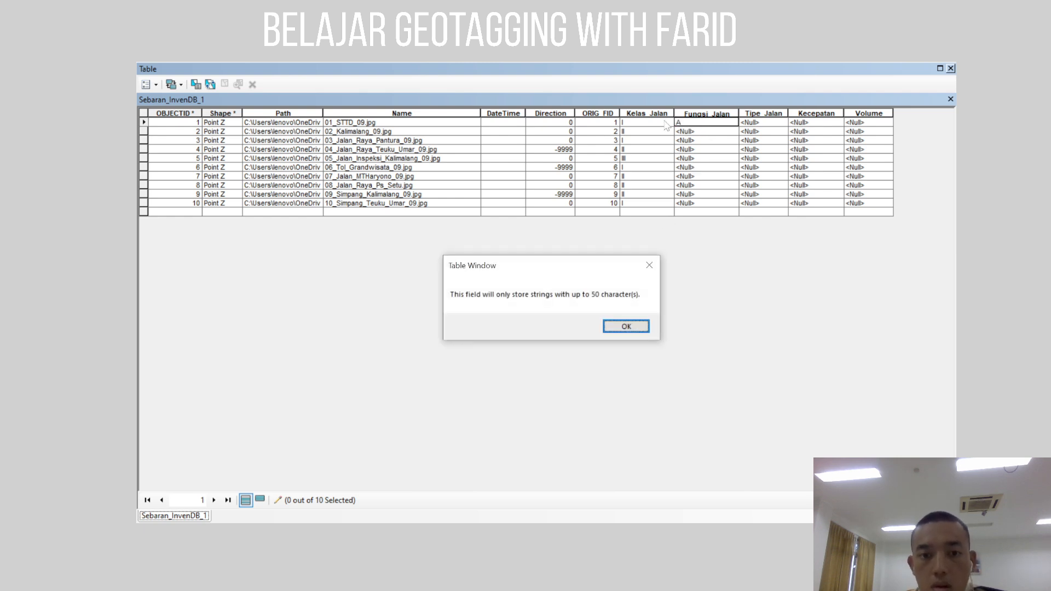
key(Return)
click(708, 114)
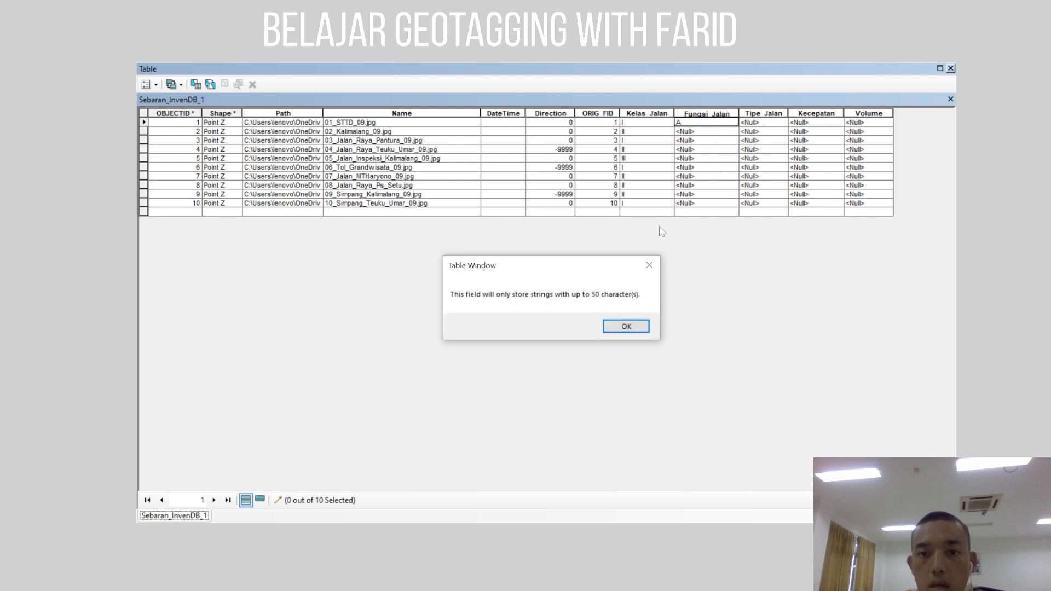
key(Return)
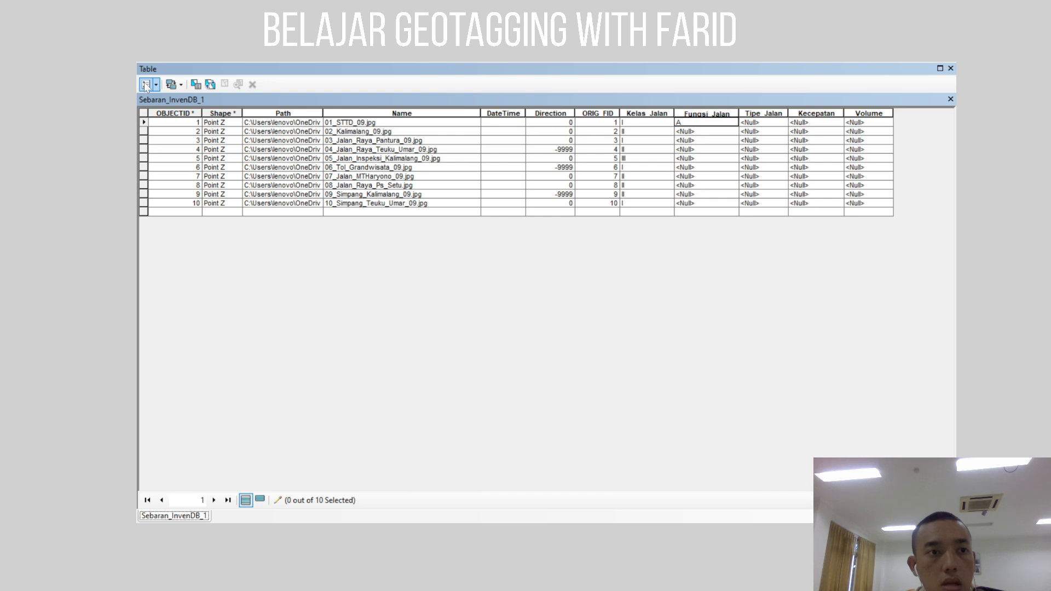
click(951, 68)
key(Return)
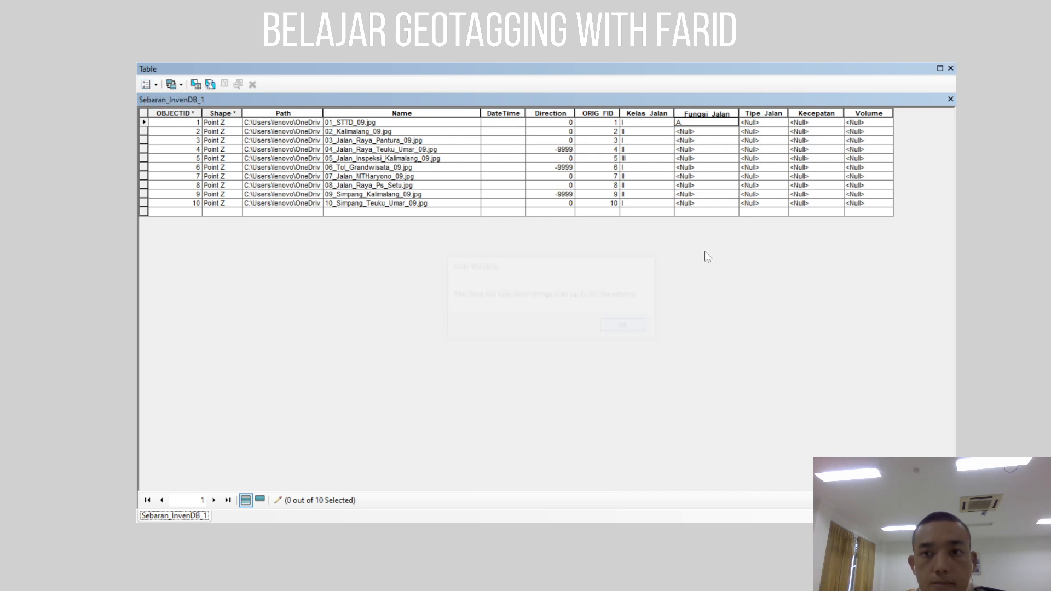
Step: Clear the first record's Fungsi_Jalan cell and try ARTERI, replacing it with A
drag(713, 123, 676, 119)
key(BackSpace)
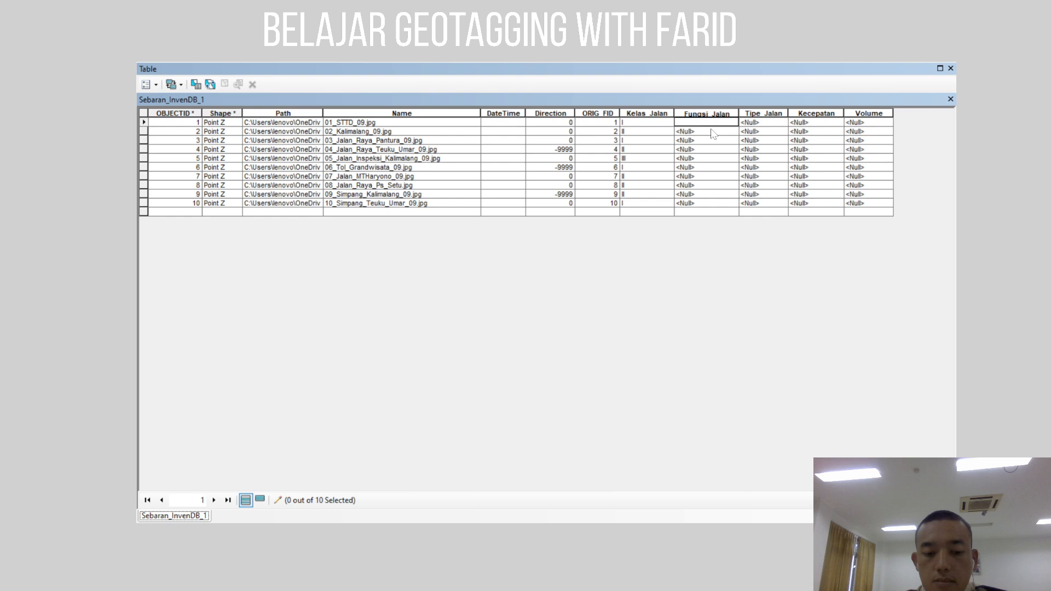
text(ARTERI)
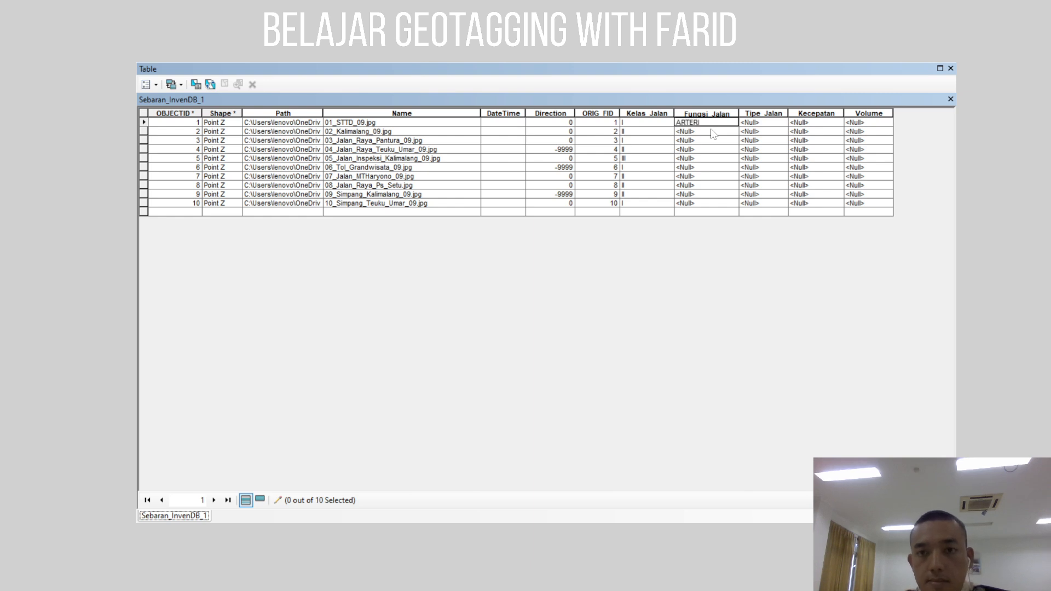
key(Return)
key(Return)
key(BackSpace)
text(A)
key(Return)
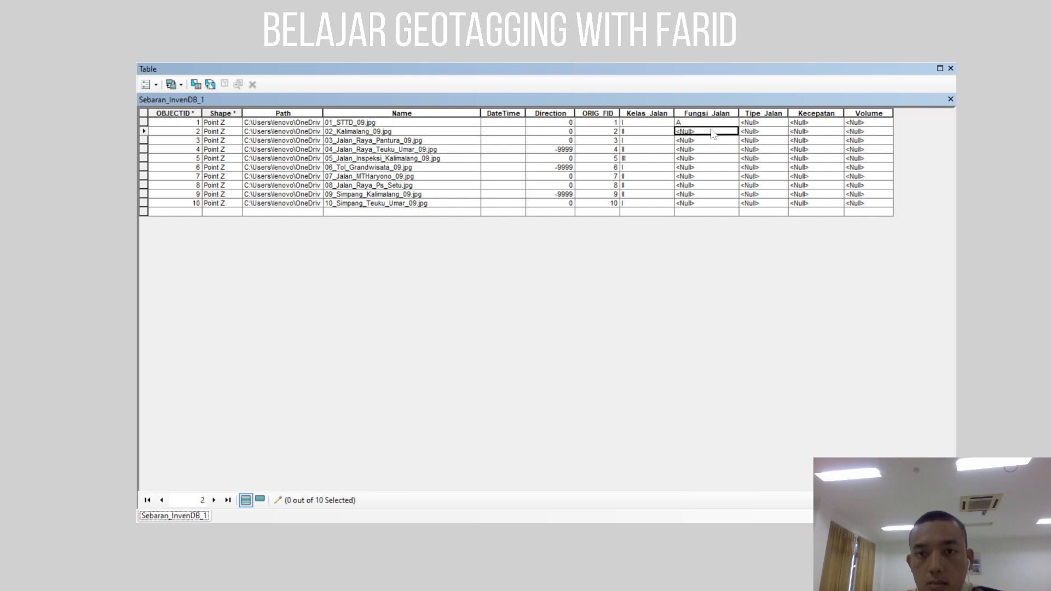
Step: Fill Fungsi_Jalan for records 1 to 4 with ARTERI, KOLEKTOR, ARTERI and ARTERI
click(718, 124)
text(ARTERI)
key(Return)
text(LO)
text(OLEKTOR)
key(Return)
text(ARTE)
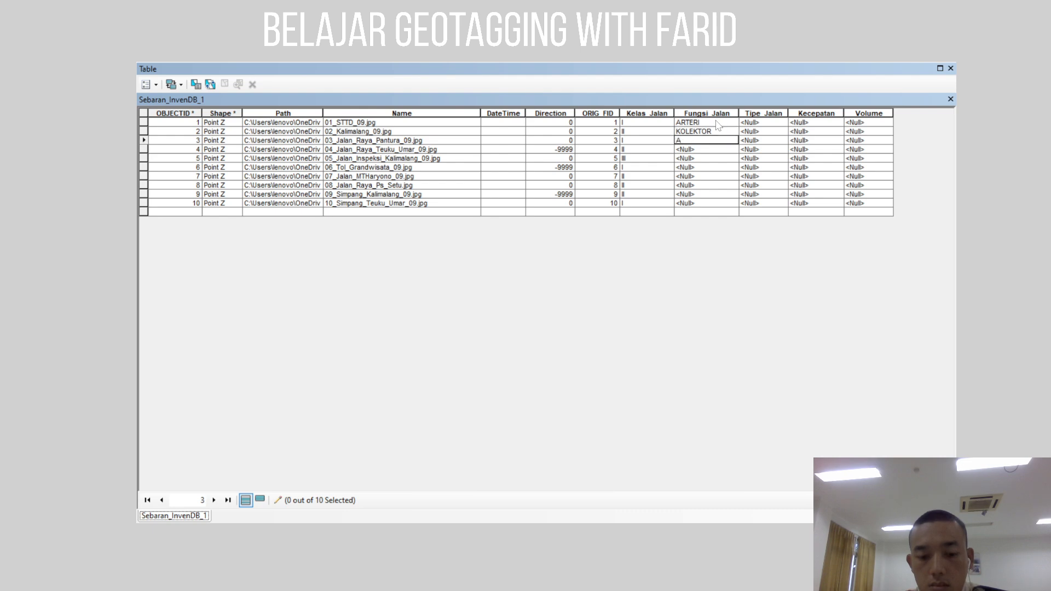
text(RI)
key(Return)
text(ART)
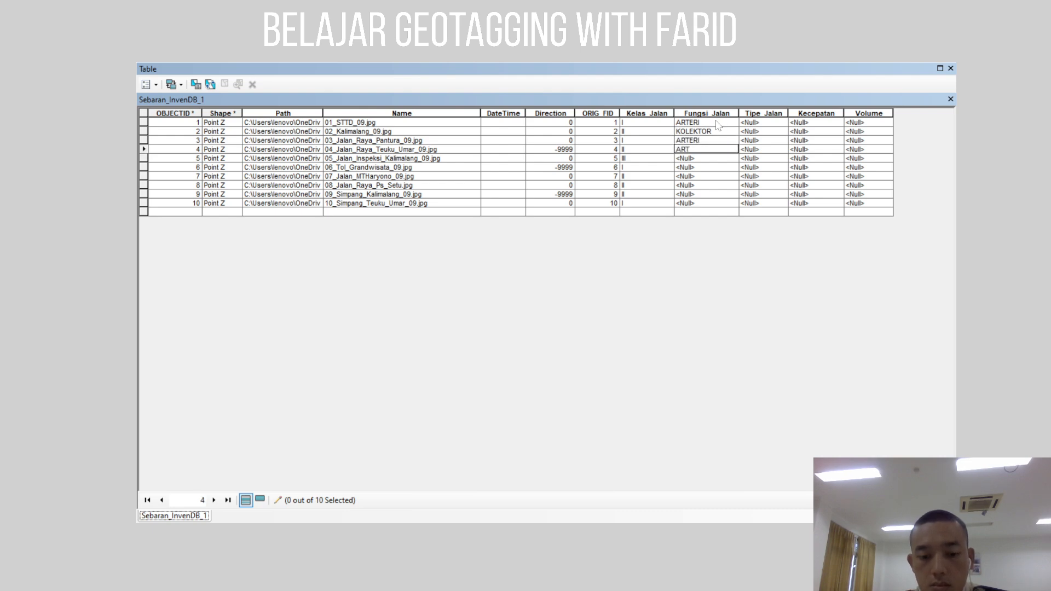
text(ERI)
key(Return)
Step: Fill Fungsi_Jalan for records 5 to 8 with LINGKUNGAN, ARTERI, KOLEKTOR and LINGKUNGAN
text(LINGKUNGAN)
key(Return)
text(ARTERI)
key(Return)
text(KOLEKTOR)
key(Return)
text(LINGKUGA)
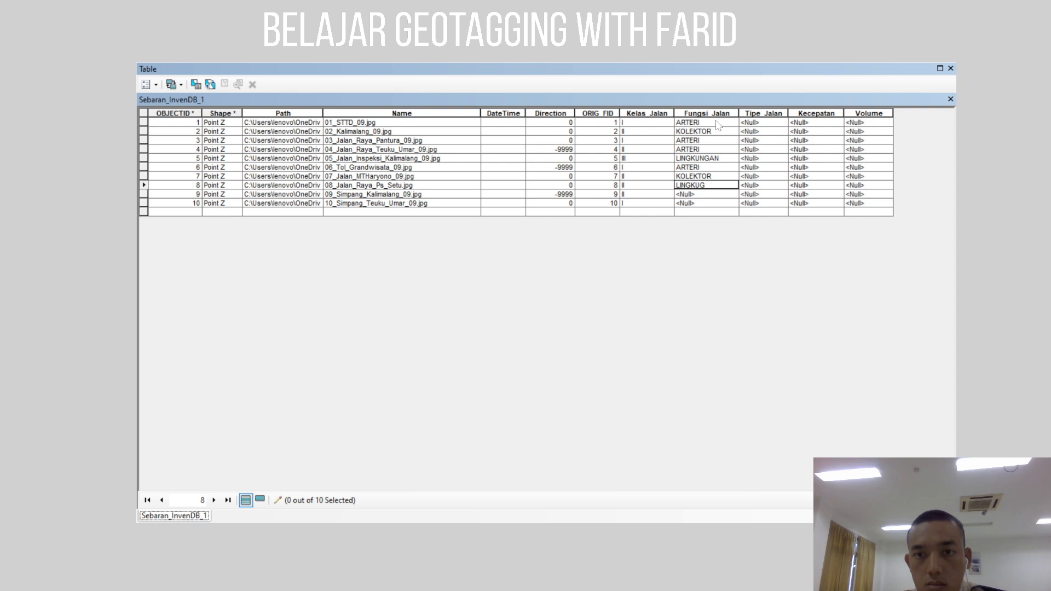
text(NGAN)
key(Return)
Step: Set Fungsi_Jalan to ARTERI for records 9 and 10
text(AT=)
key(BackSpace)
key(BackSpace)
text(RE)
text(ERI)
key(Return)
text(IN)
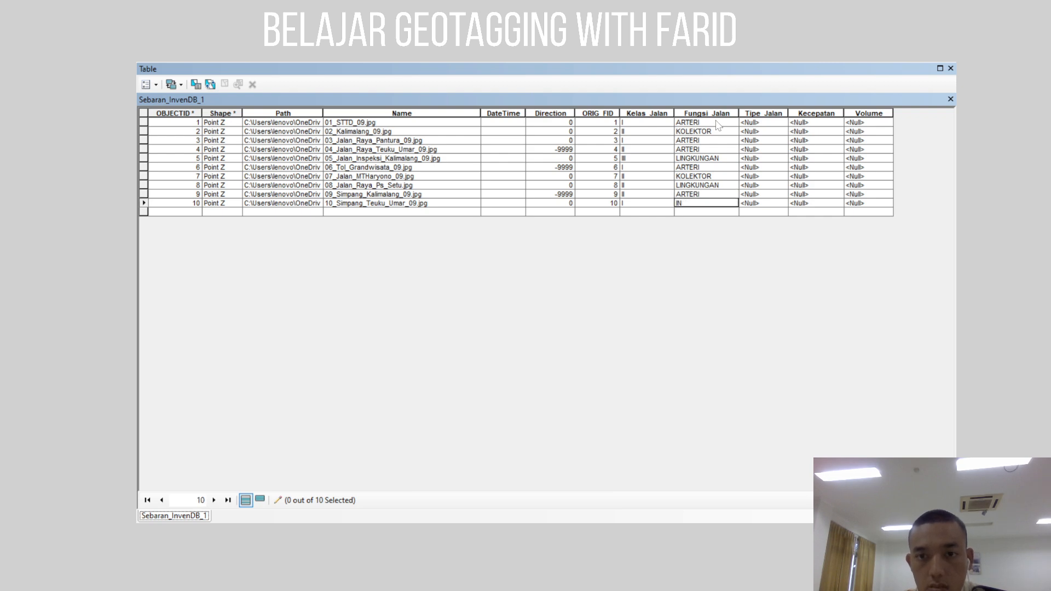
text(KOLL)
key(BackSpace)
key(BackSpace)
key(BackSpace)
text(ER)
text(RT)
text(ERI)
key(Tab)
Step: Set Tipe_Jalan to 2/2 D for record 10, 2/2 UD for record 9 and 4/2 D for record 8
text(2/2)
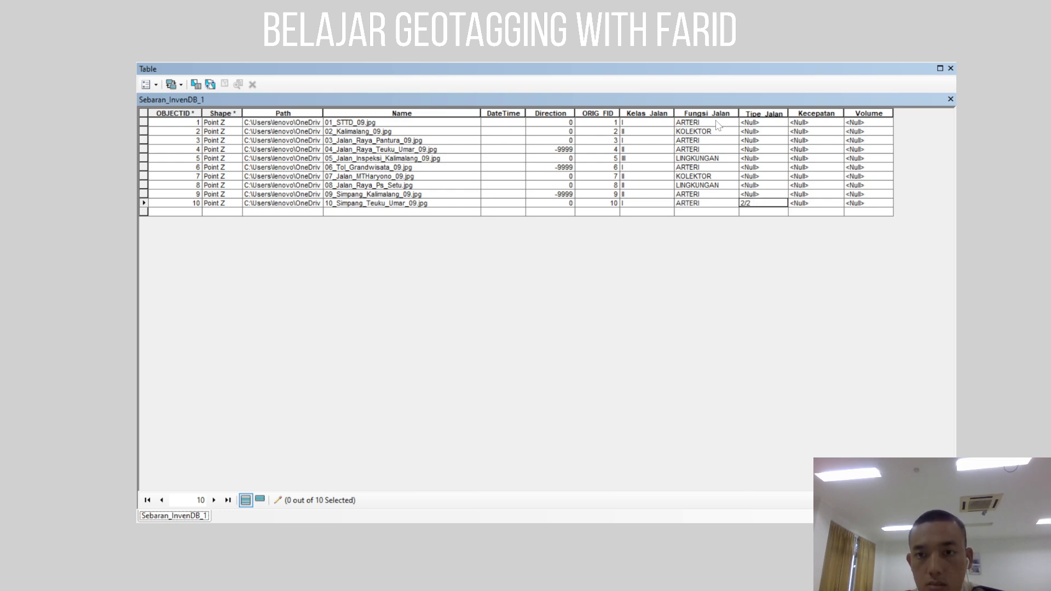
text( D)
key(Up)
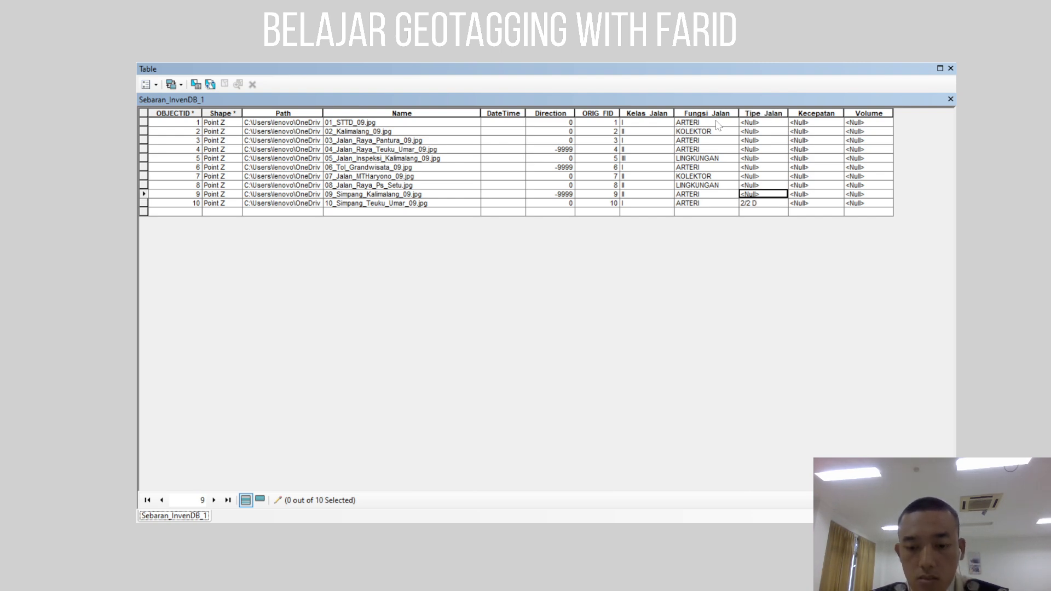
text(2/2 UD)
key(Up)
text(4/2 D)
key(Up)
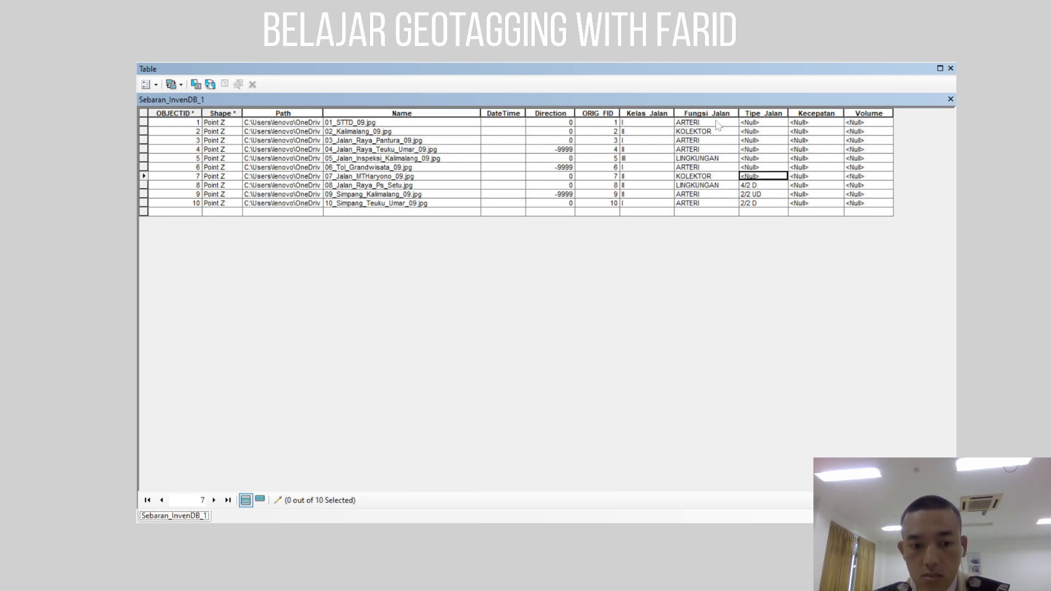
Step: Correct record 8's Tipe_Jalan to 2/2 D and give record 7 the same value
key(Down)
key(Down)
key(Up)
text(2)
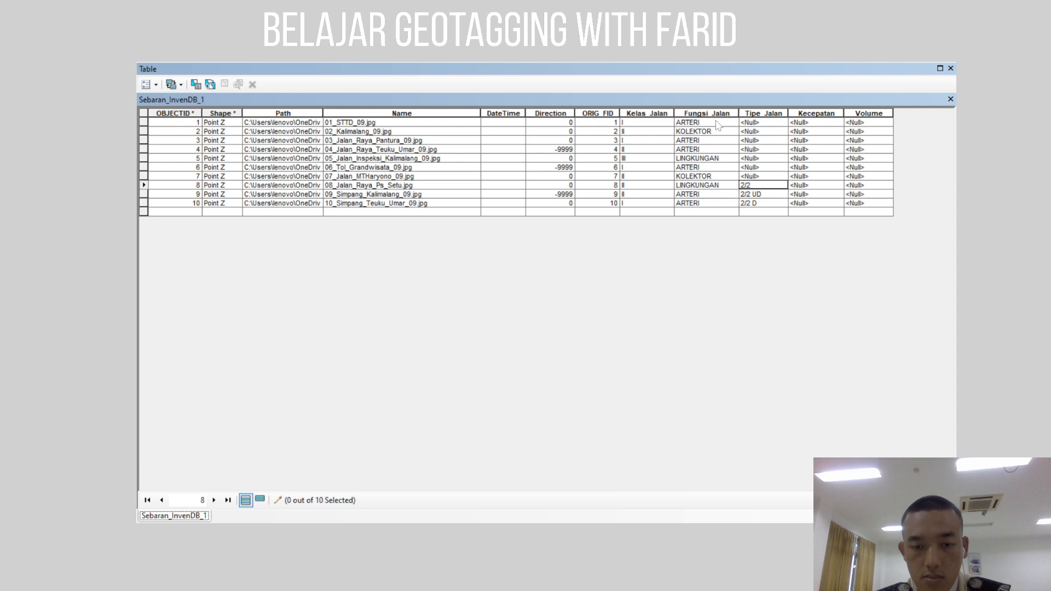
key(Up)
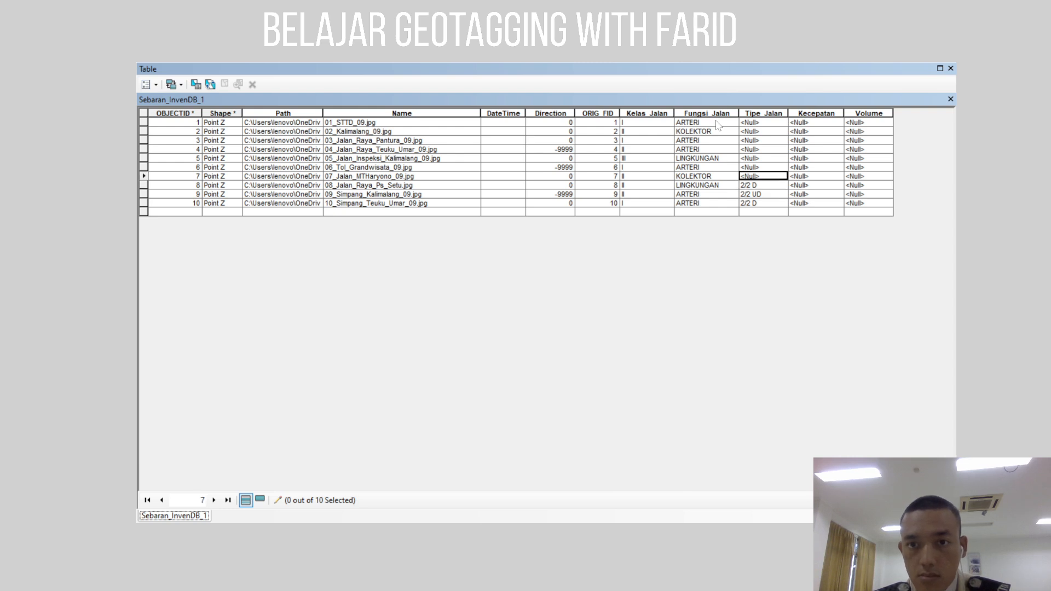
text(2/2 D)
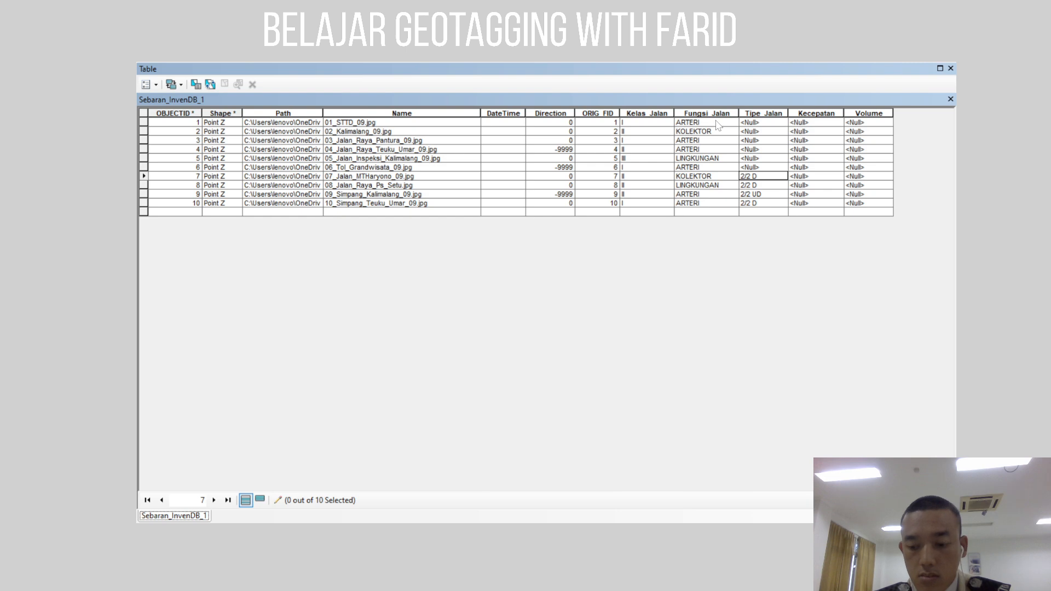
key(Up)
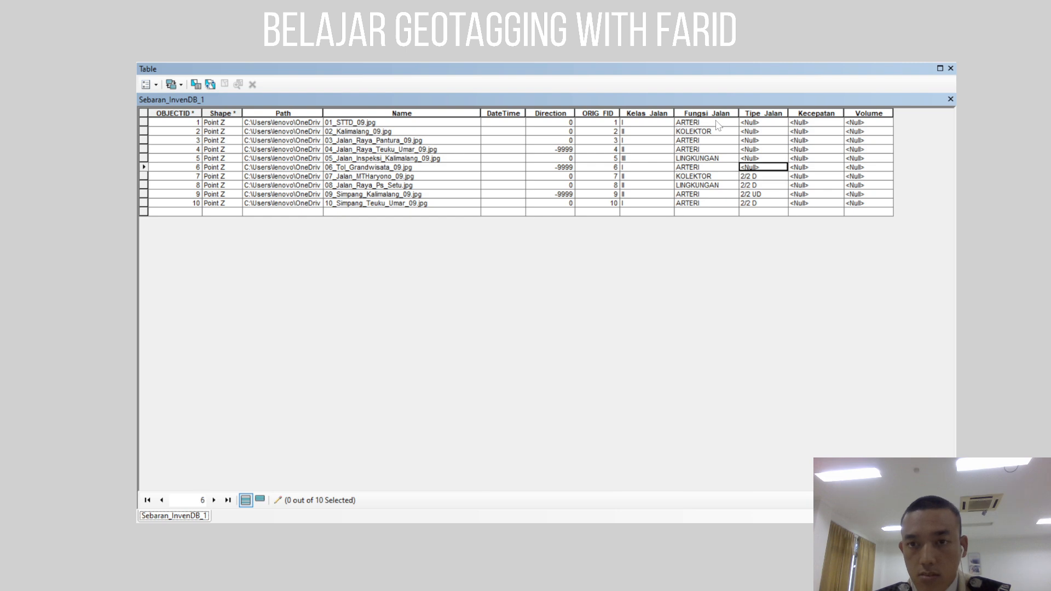
Step: Set Tipe_Jalan to 4/2 D for records 6 and 4, and to 2/2 D for records 5 and 3
text(4/2)
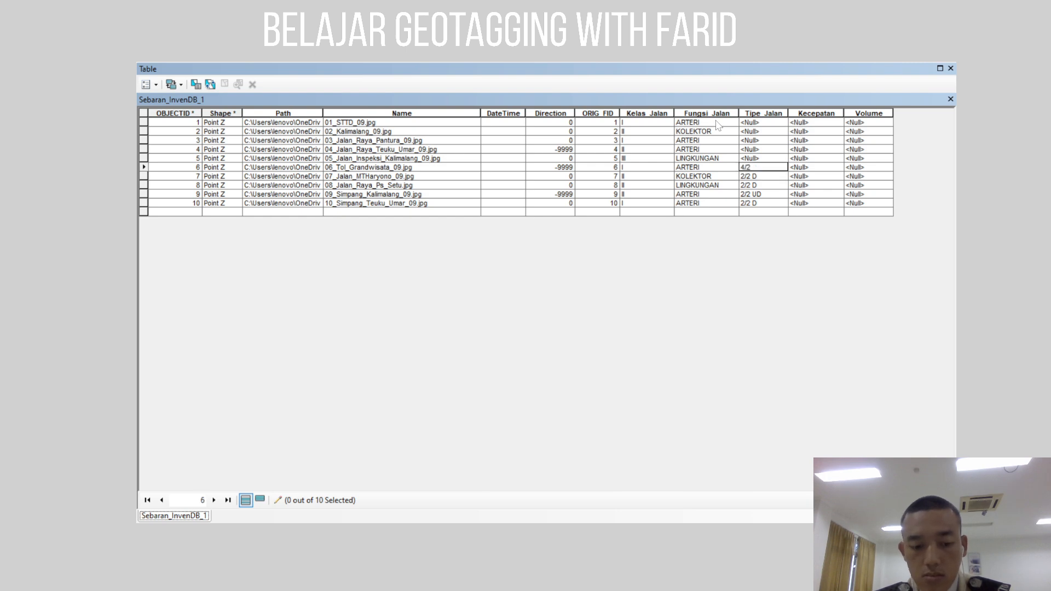
key(Up)
key(Up)
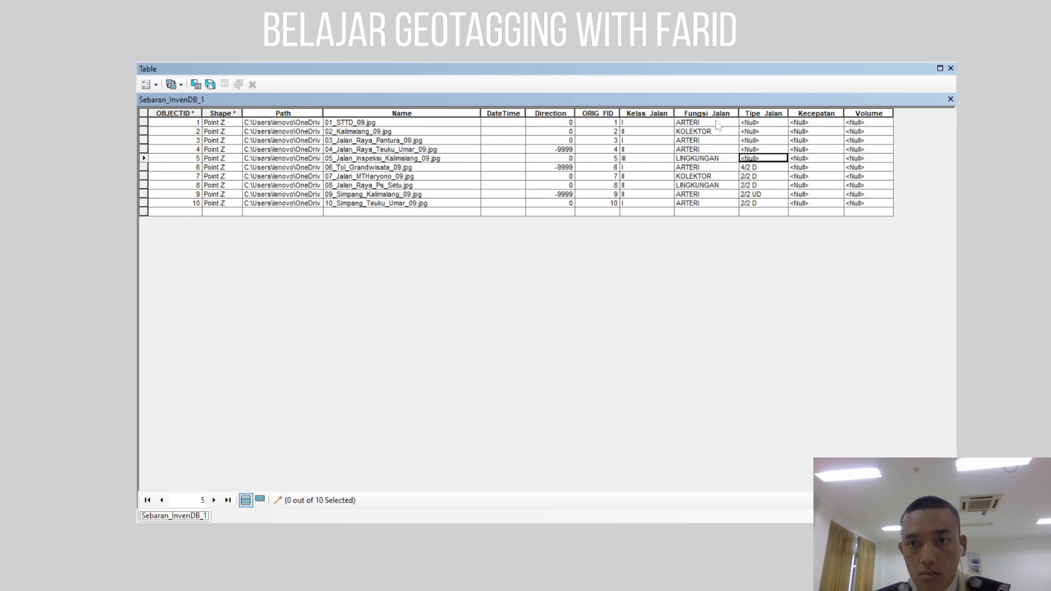
text(4/2 D)
key(Up)
text(2/)
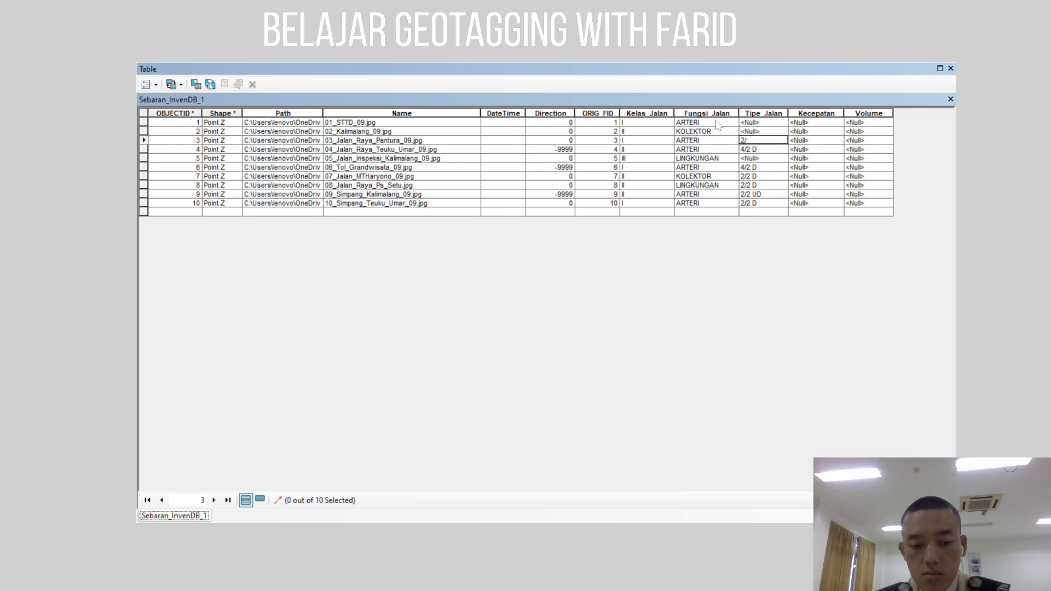
key(Down)
key(Down)
text(2)
key(Up)
key(Up)
key(Up)
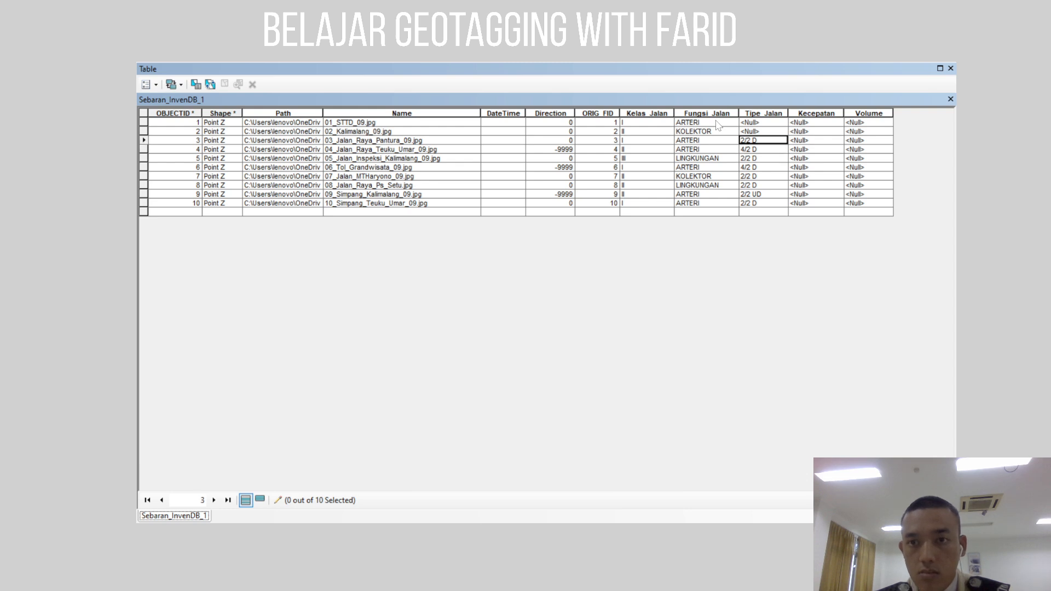
Step: Set Tipe_Jalan to 2/2 D for records 2 and 1
text(2/2 D)
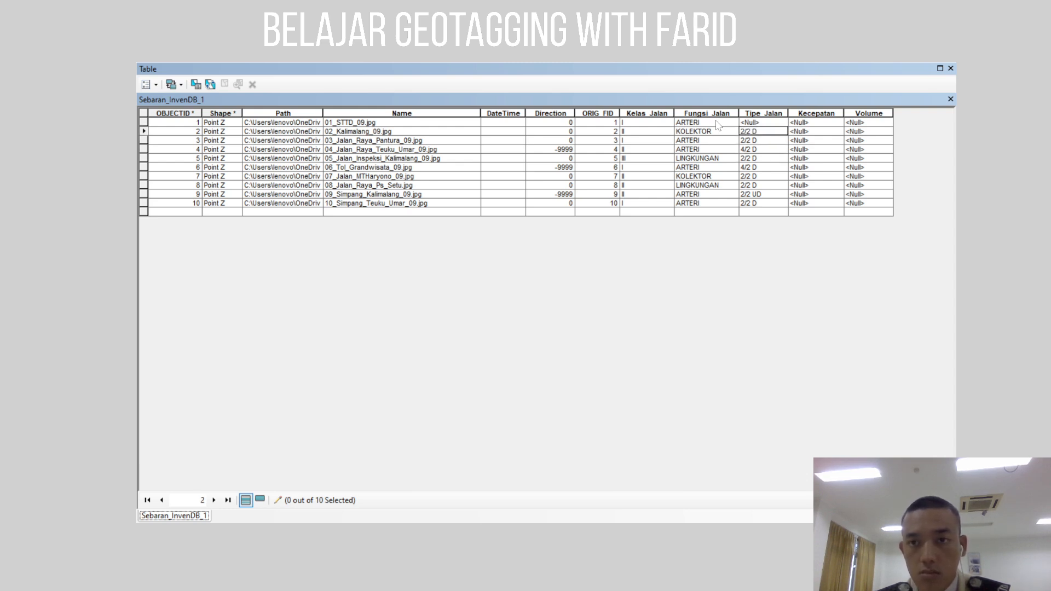
key(Up)
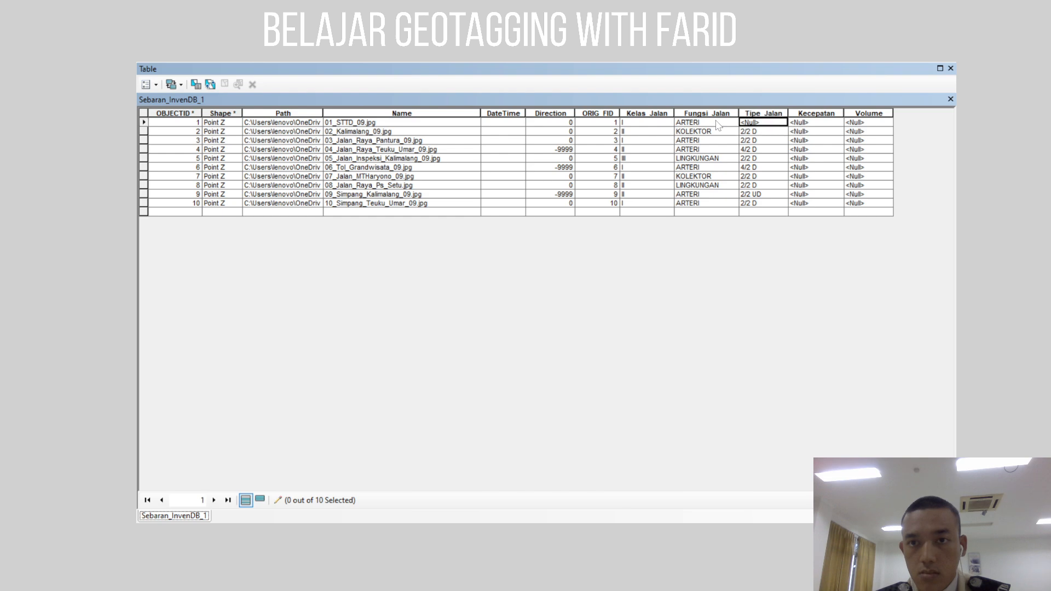
text(2/2 D)
key(Tab)
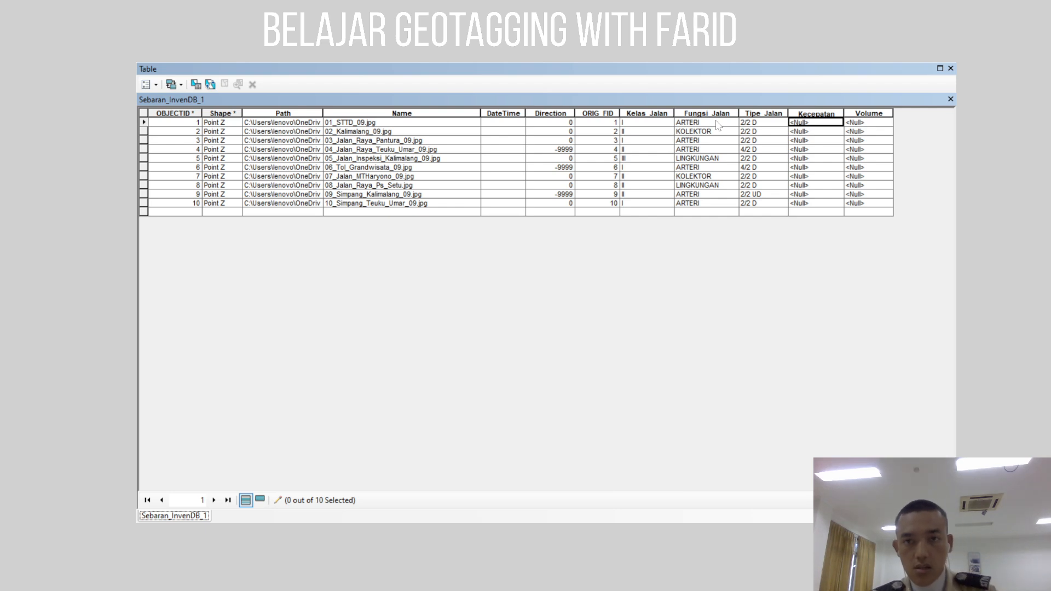
Step: Fill Kecepatan for records 1 to 4 with 60,1, 30,2, 50,2 and 60,3
text(360,1)
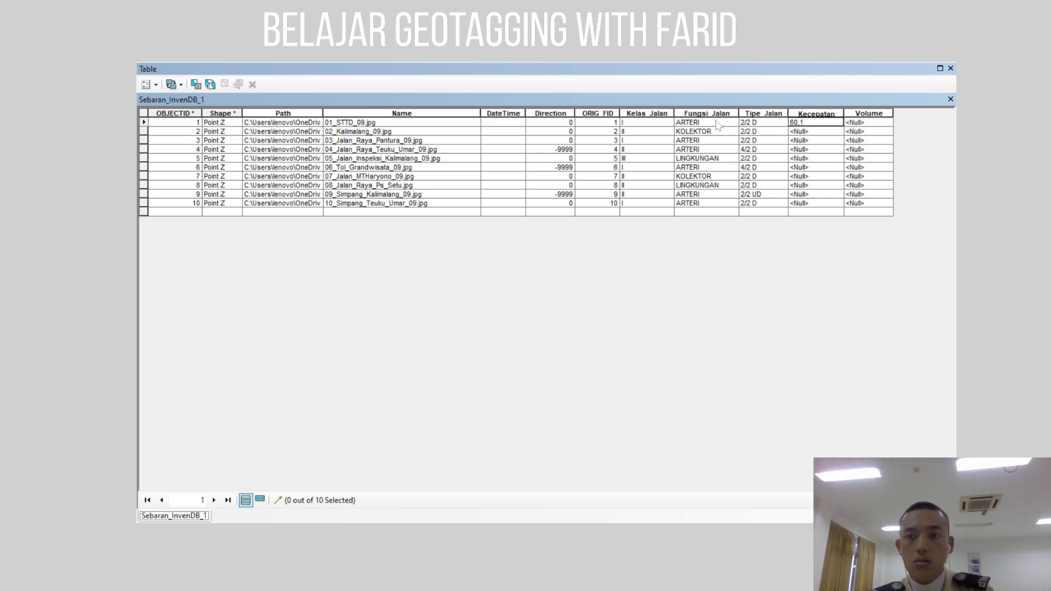
key(Return)
text(30,2)
key(Return)
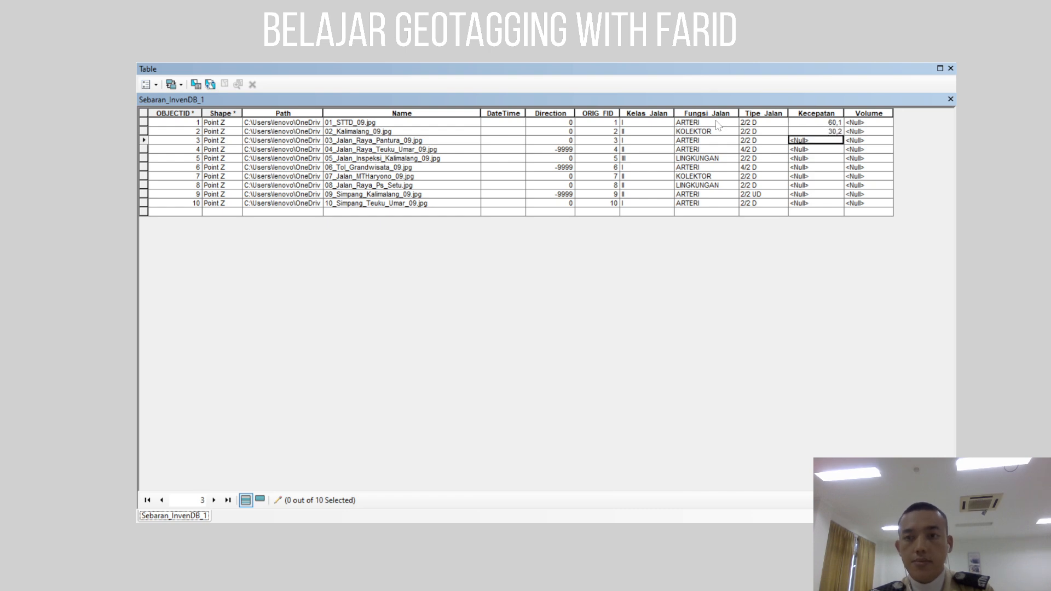
text(50,2)
key(Return)
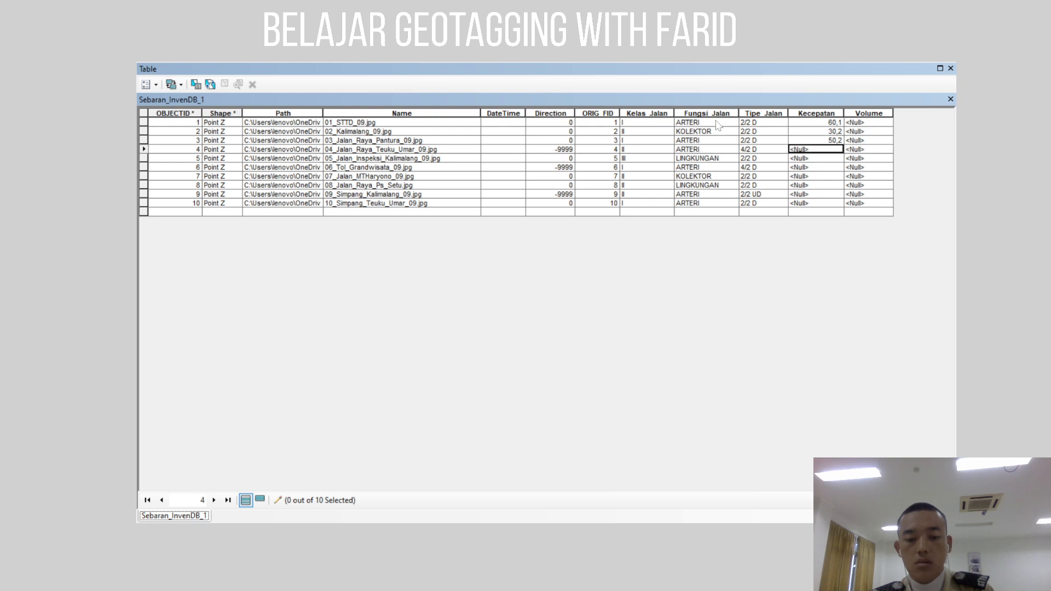
text(60,3)
key(Return)
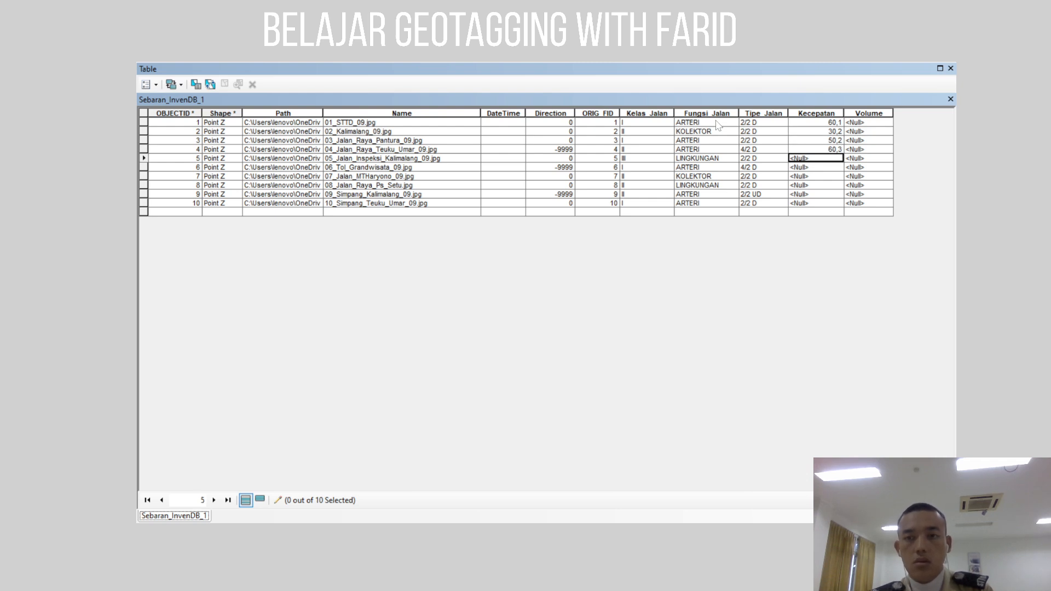
Step: Fill Kecepatan for records 5, 6 and 7 with 33,2, 22,4 and 54,2
text(33,2)
key(Return)
text(22,4)
key(Return)
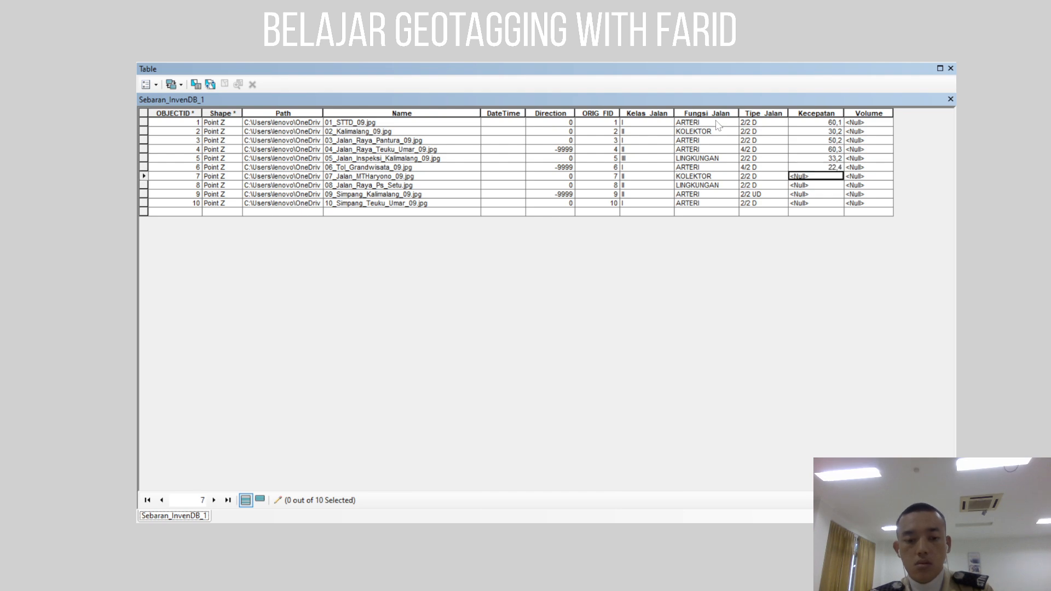
text(54,2)
key(Return)
Step: Fill Kecepatan for records 8, 9 and 10 with 14,12, 45,1 and 56,1
text(1)
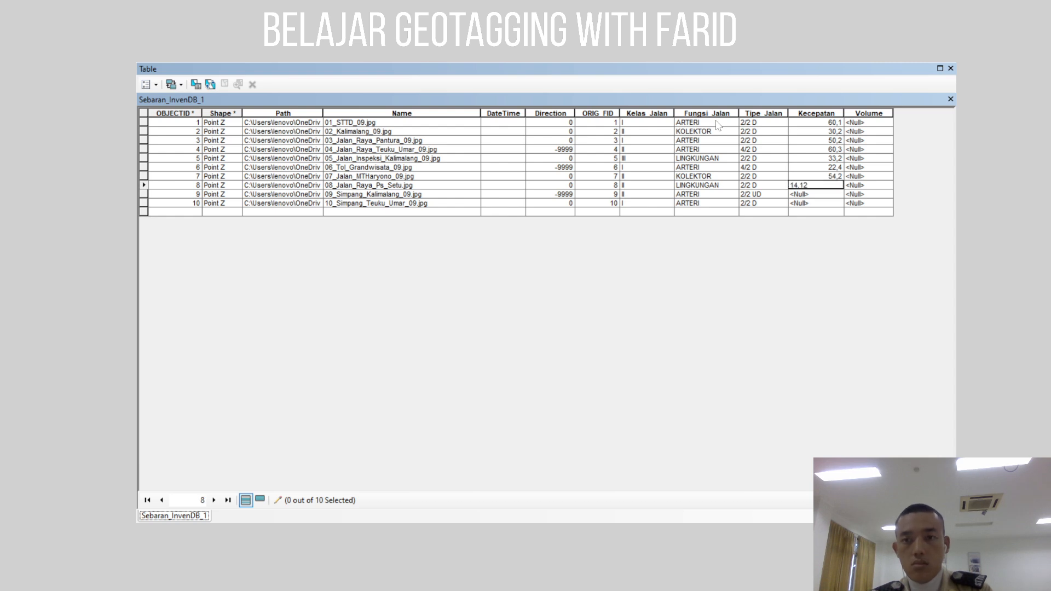
text(4,12)
key(Return)
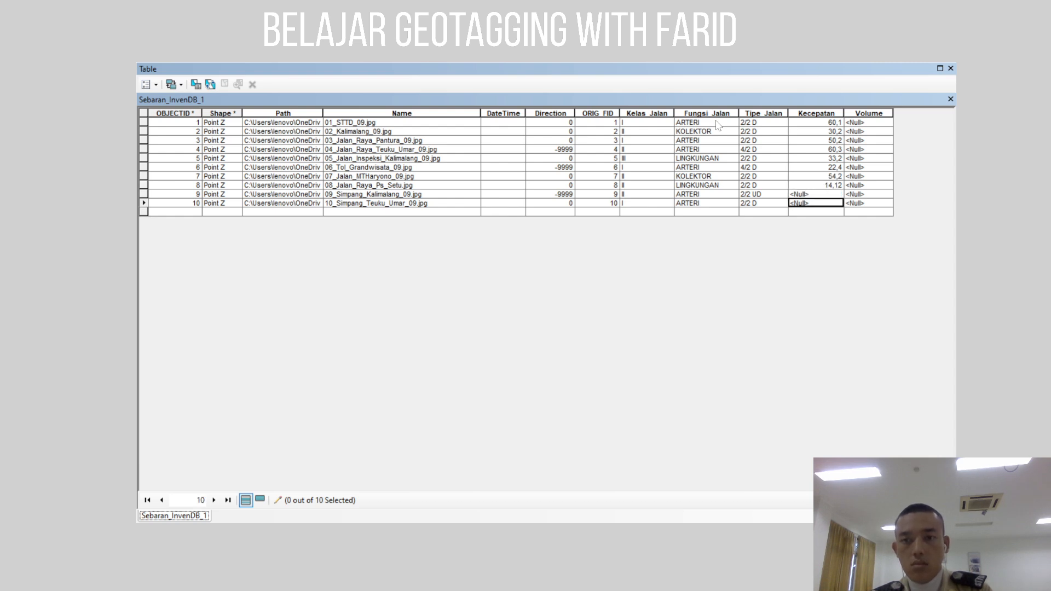
text(45,1)
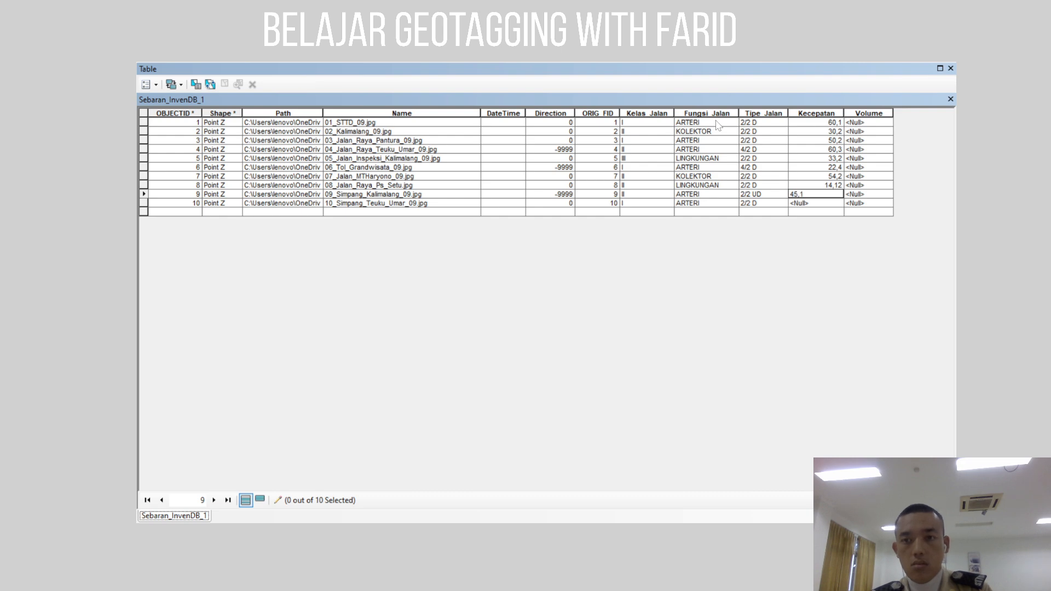
key(Return)
text(56,)
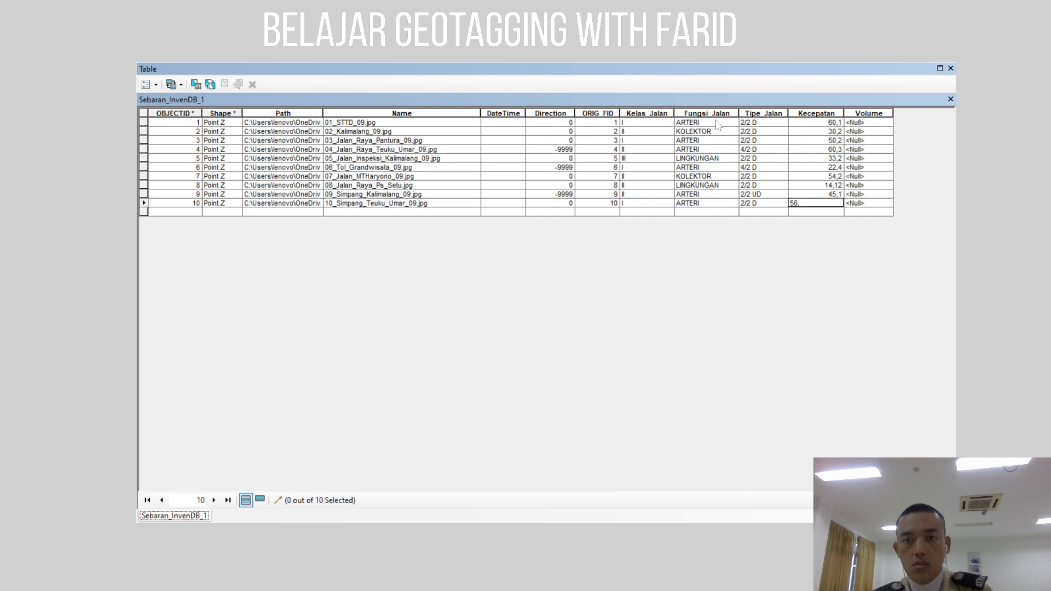
key(Tab)
Step: Fill Volume for records 1, 2 and 3 with 400, 432 and 345
key(Up)
key(Up)
key(Up)
key(Up)
key(Up)
key(Up)
key(Up)
key(Up)
key(Up)
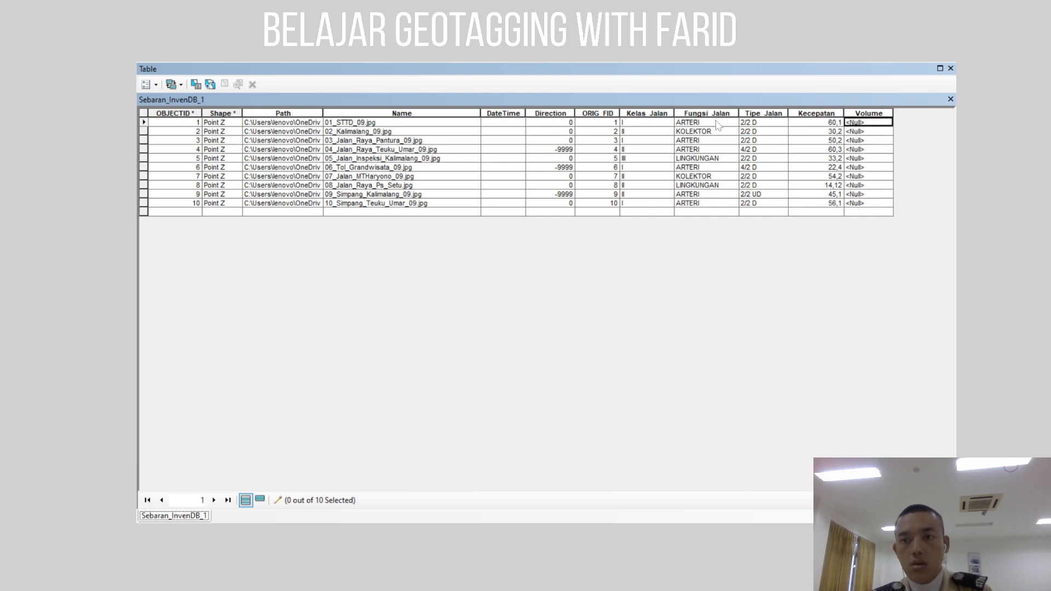
text(400)
key(Return)
text(432)
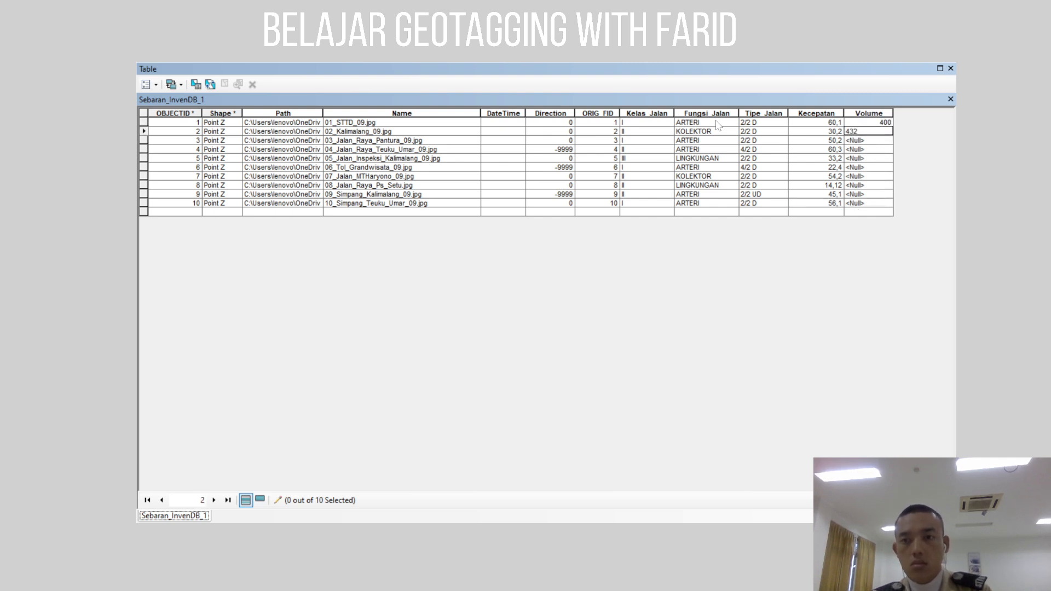
key(Return)
text(32)
key(Return)
Step: Fill Volume for records 4, 5 and 6 with 145, 512 and 154
text(145)
key(Return)
text(512)
key(Return)
text(154)
key(Return)
Step: Fill Volume for records 7 to 10 with 533, 532, 355 and 532, and close the attribute table
text(533)
key(Return)
text(532)
key(Return)
text(35)
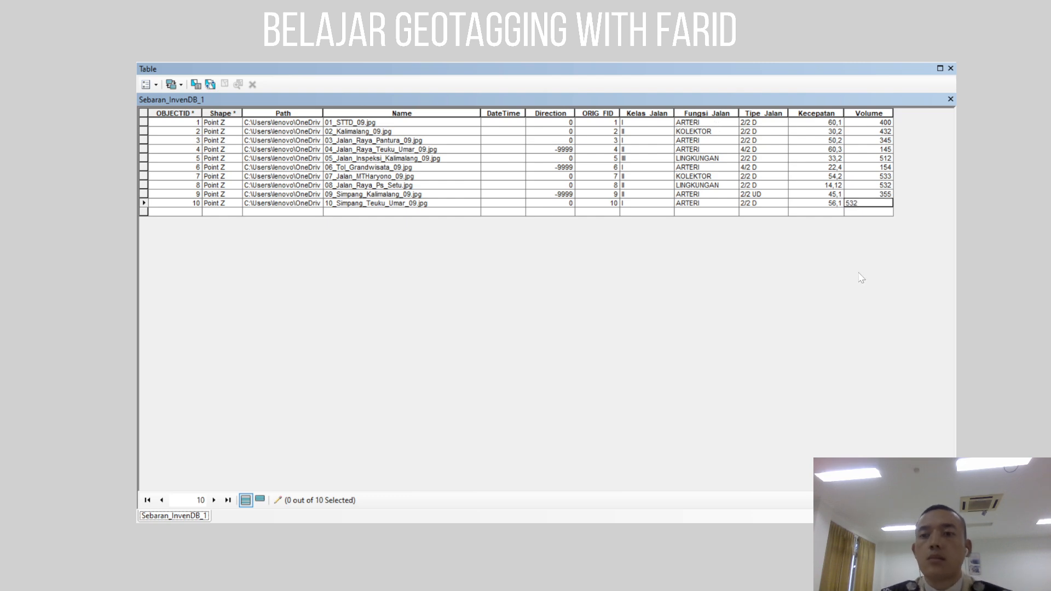
click(951, 69)
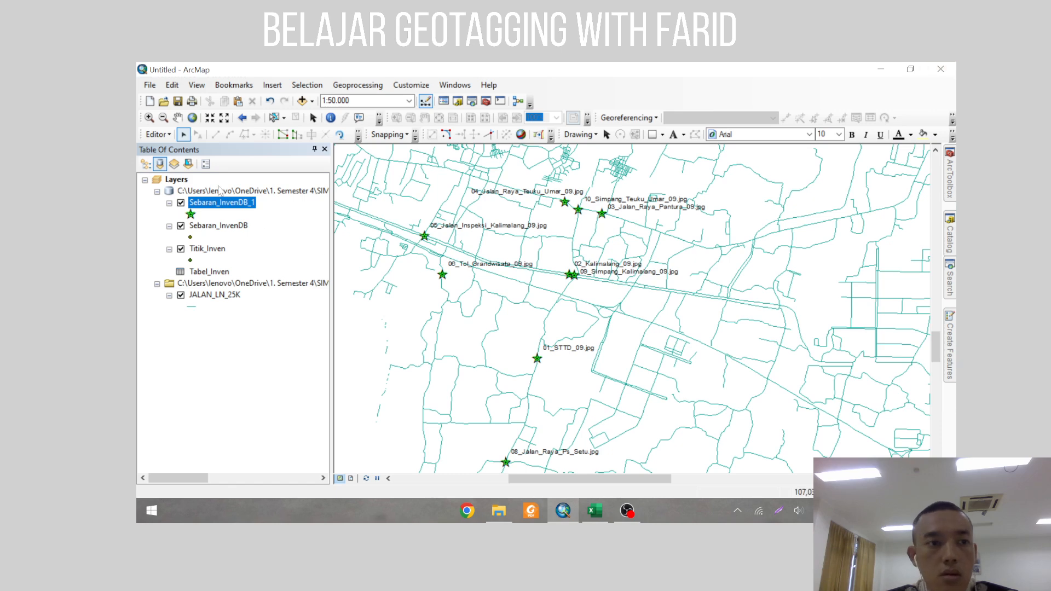
Step: Save the attribute edits and stop the editing session
click(158, 135)
click(176, 179)
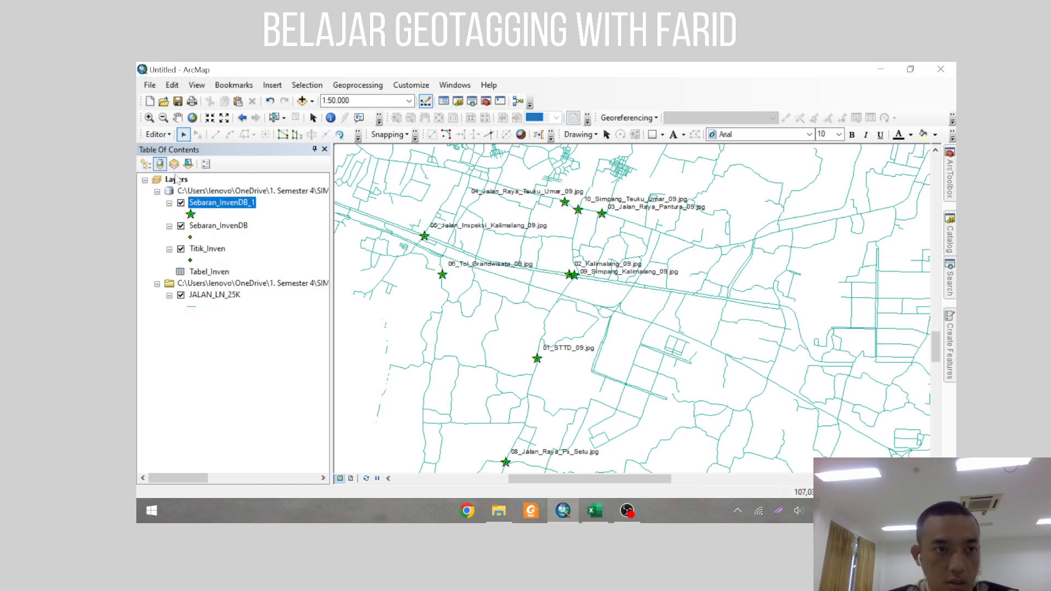
click(159, 135)
click(176, 162)
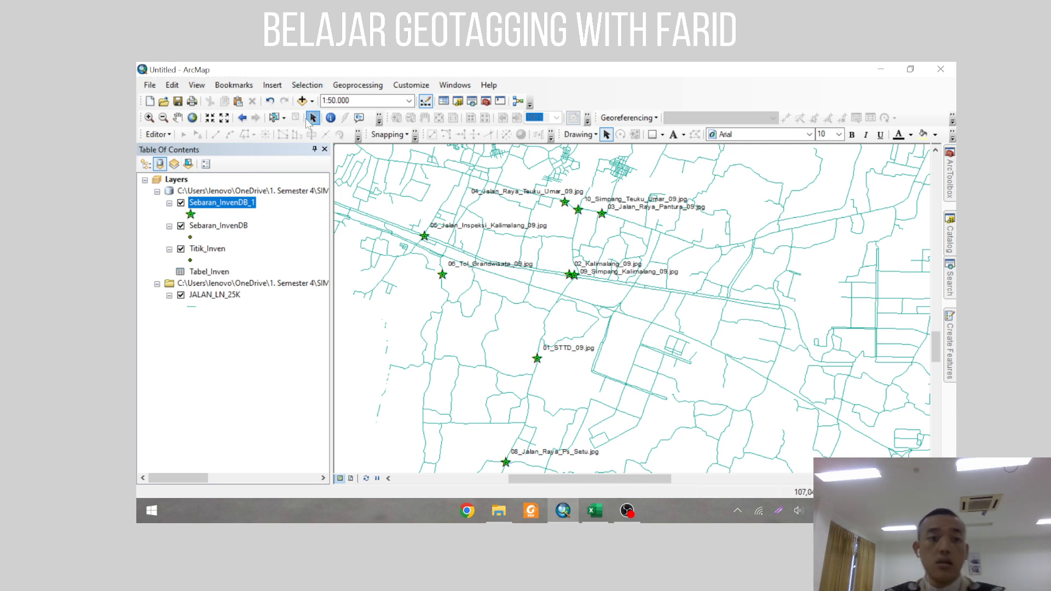
Step: Examine the 06_Tol_Grandwisata point's attributes in its HTML pop-up, view its attached photo at full size, and close the photo
click(442, 276)
scroll(571, 370, down, 1)
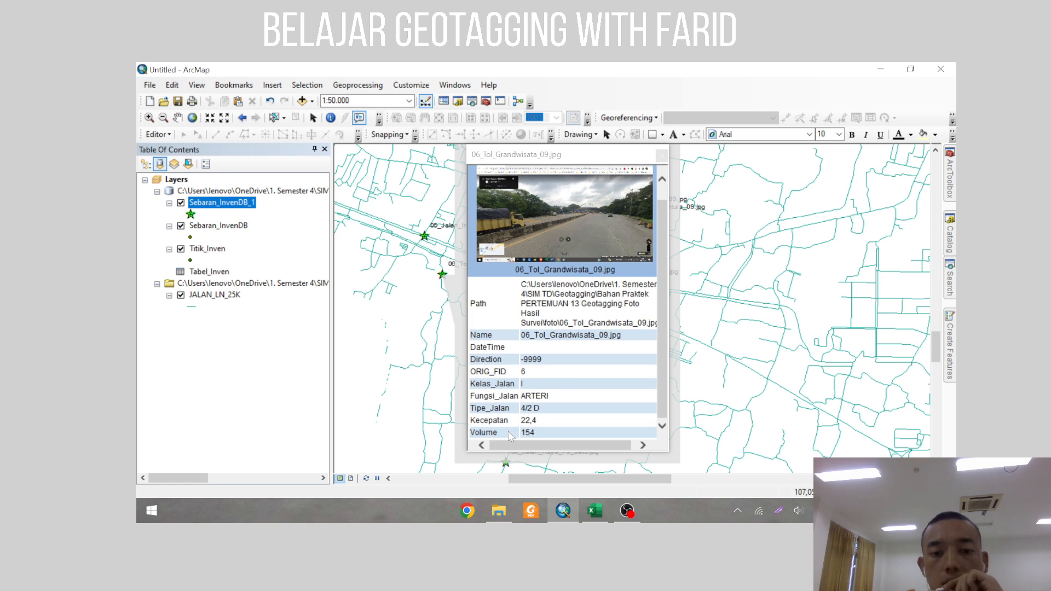
drag(566, 447, 582, 446)
click(583, 245)
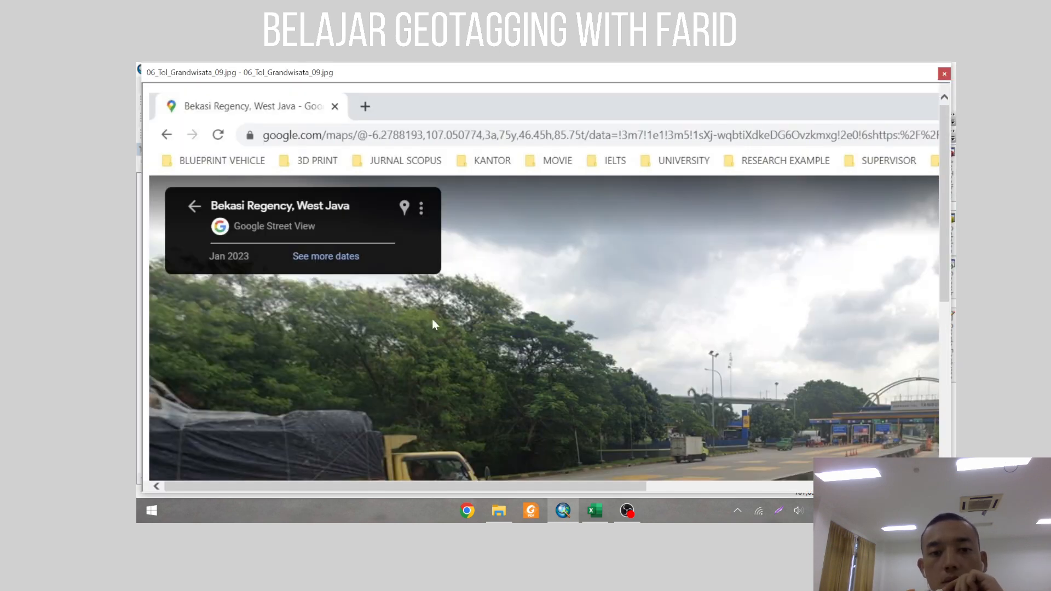
scroll(763, 266, down, 5)
click(944, 74)
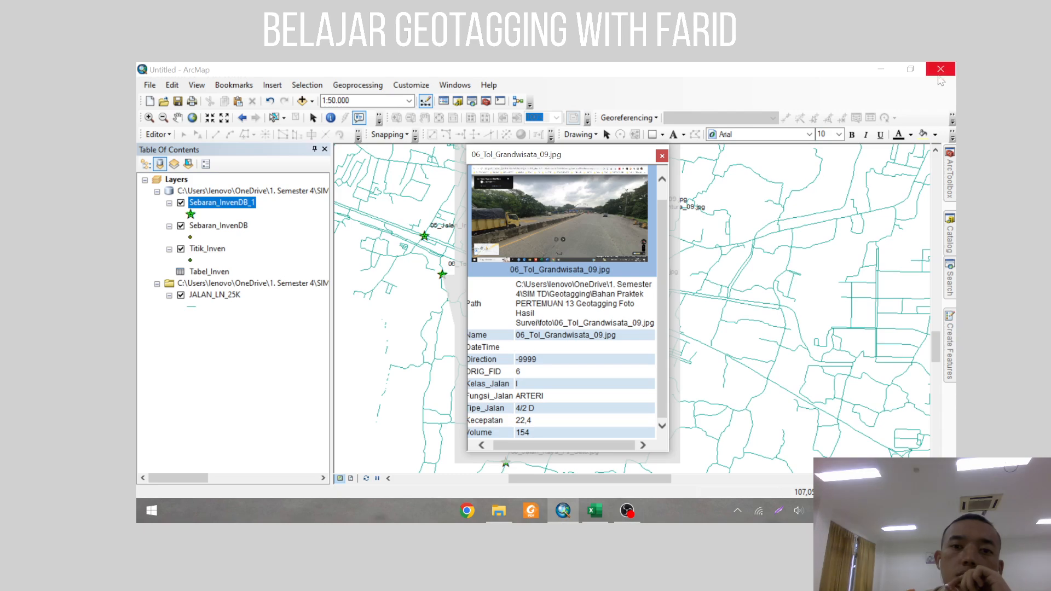
click(873, 72)
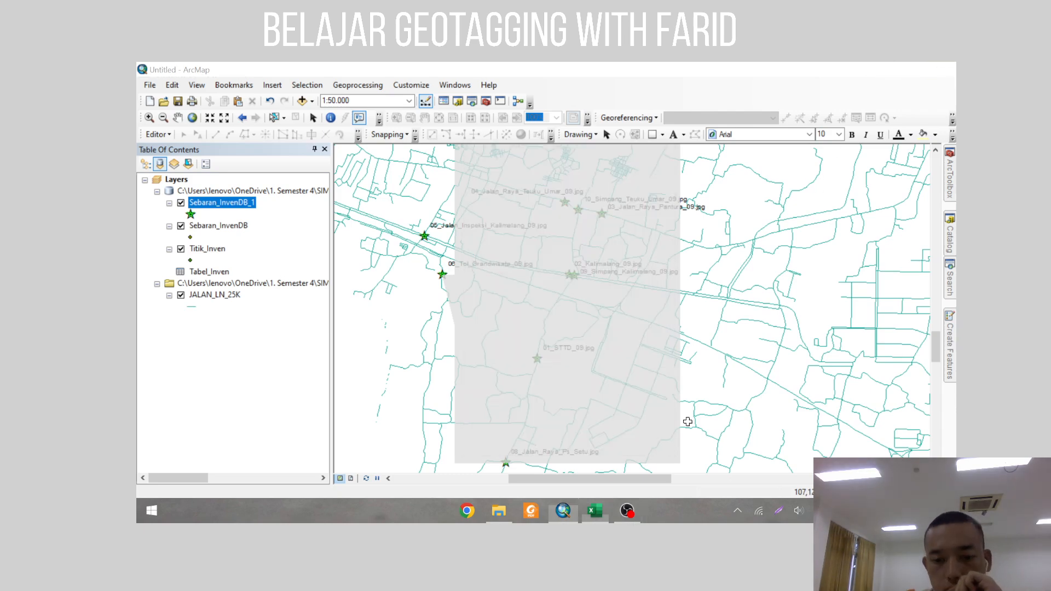
click(630, 511)
drag(635, 238, 371, 89)
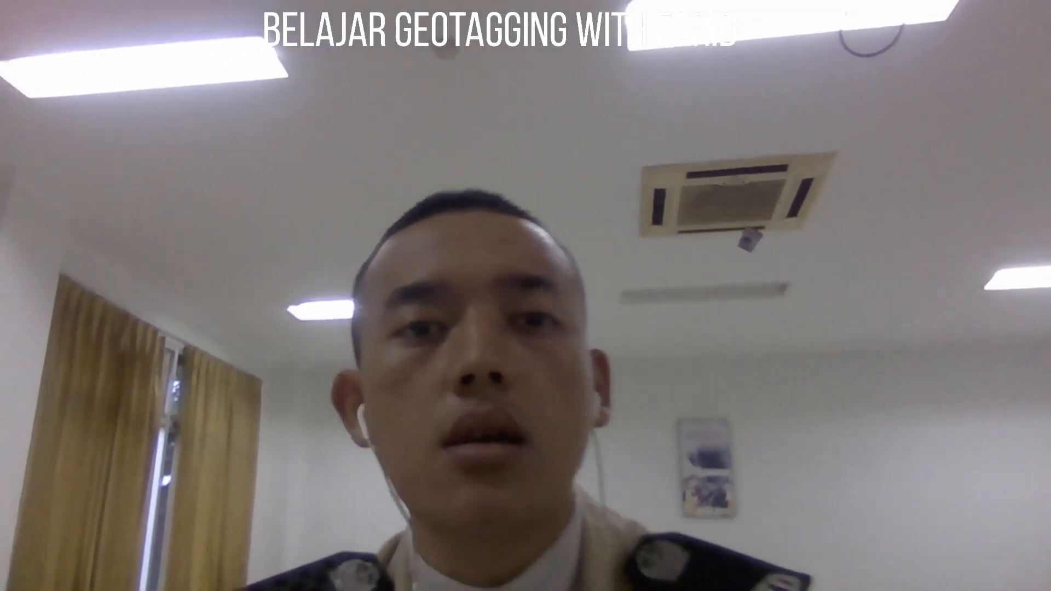
mouse_move(525, 175)
mouse_down()
mouse_move(526, 193)
mouse_move(521, 176)
mouse_move(537, 177)
mouse_up()
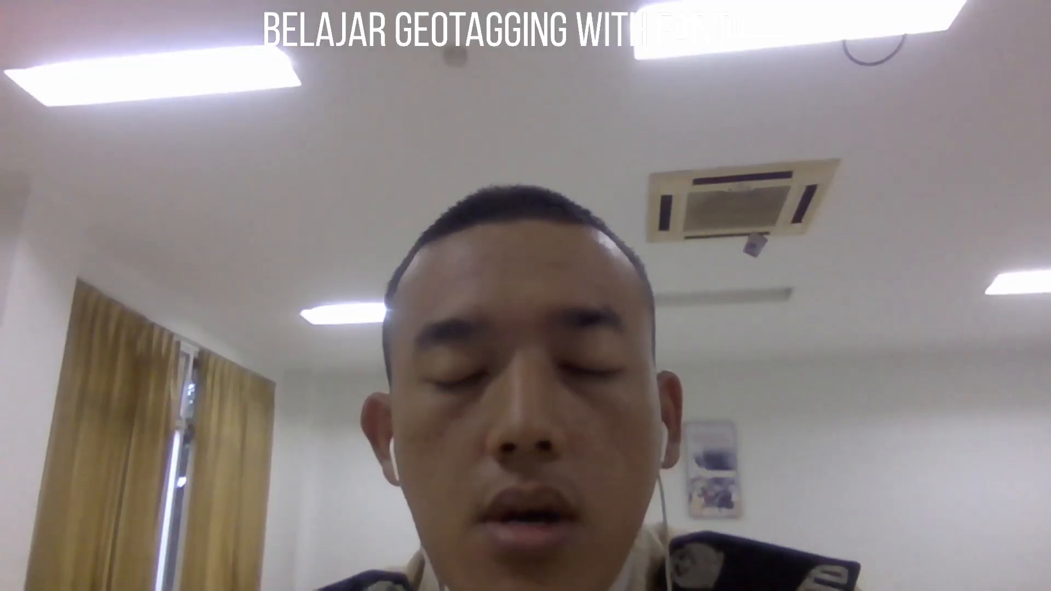